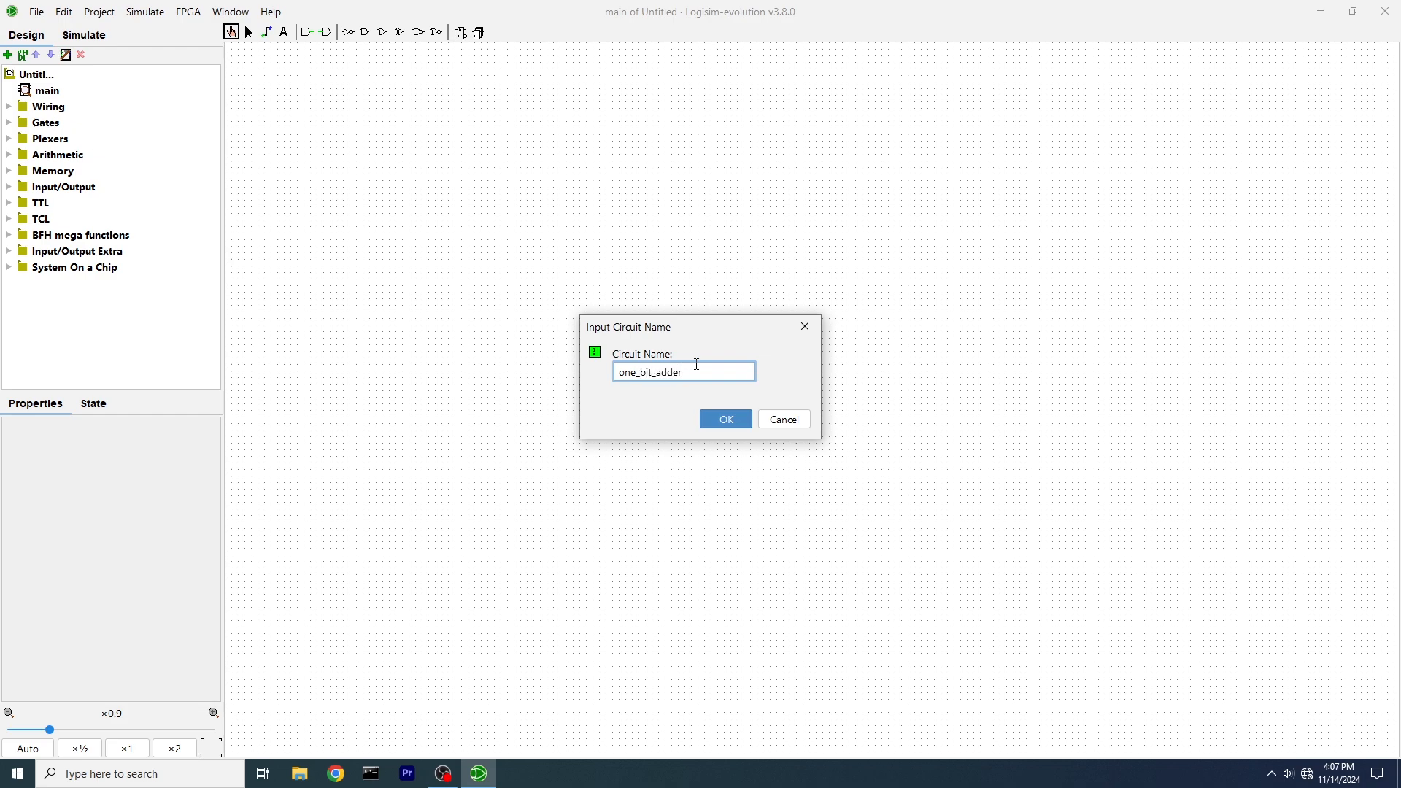
Create the circuit one_bit_adder and place a one-bit input pin labelled A_IN in it.
{"action": "key", "text": "Return"}
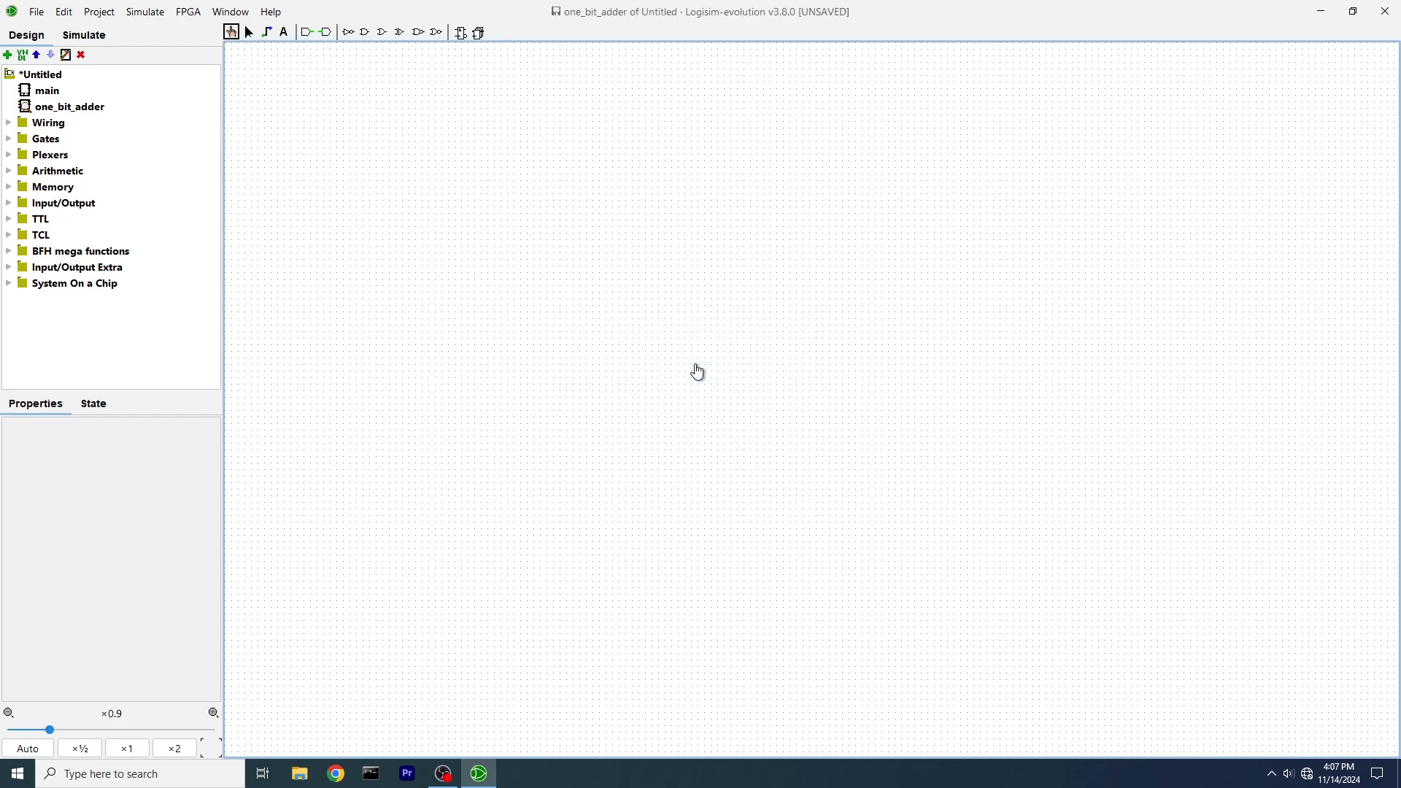
{"action": "left_click", "coordinate": [307, 32]}
{"action": "left_click", "coordinate": [434, 233]}
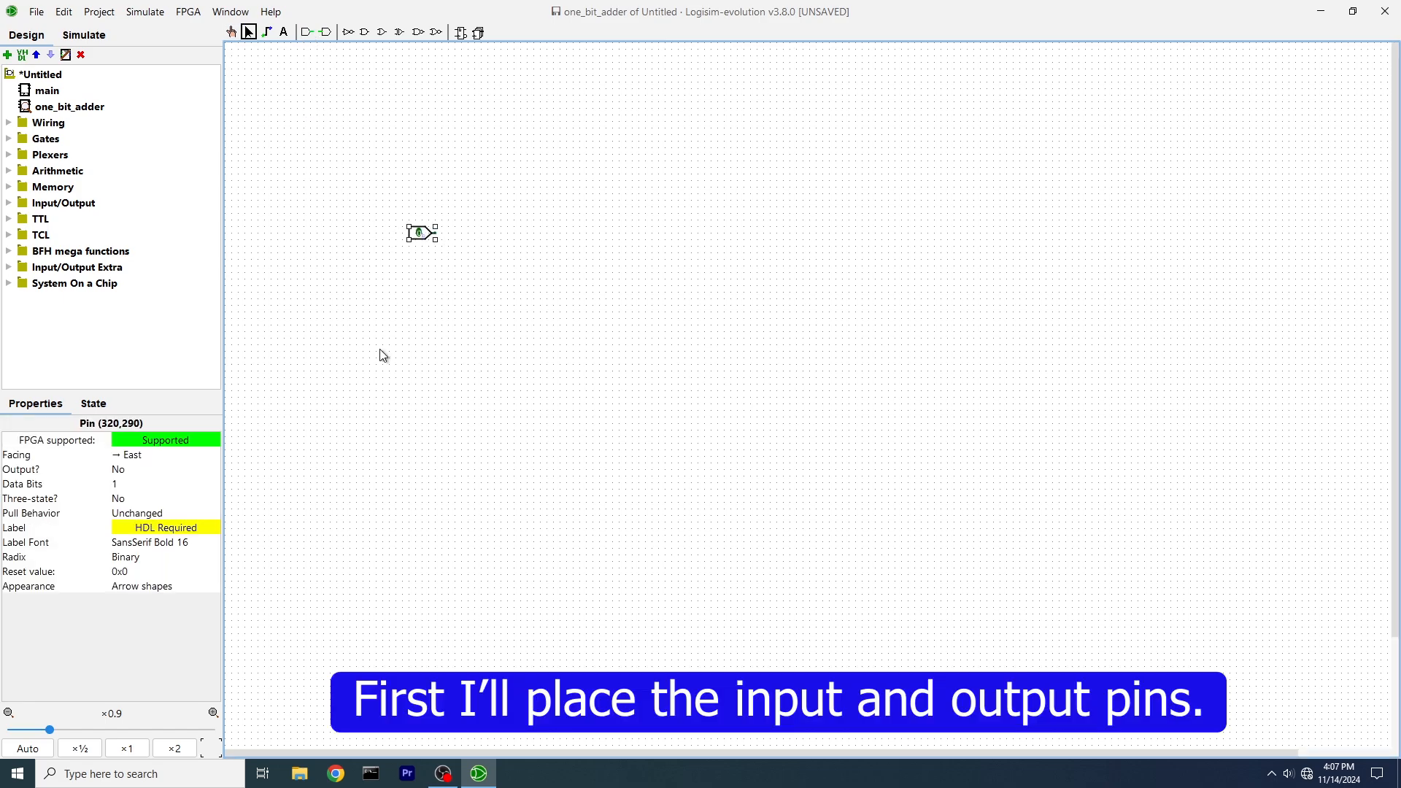
{"action": "left_click", "coordinate": [153, 528]}
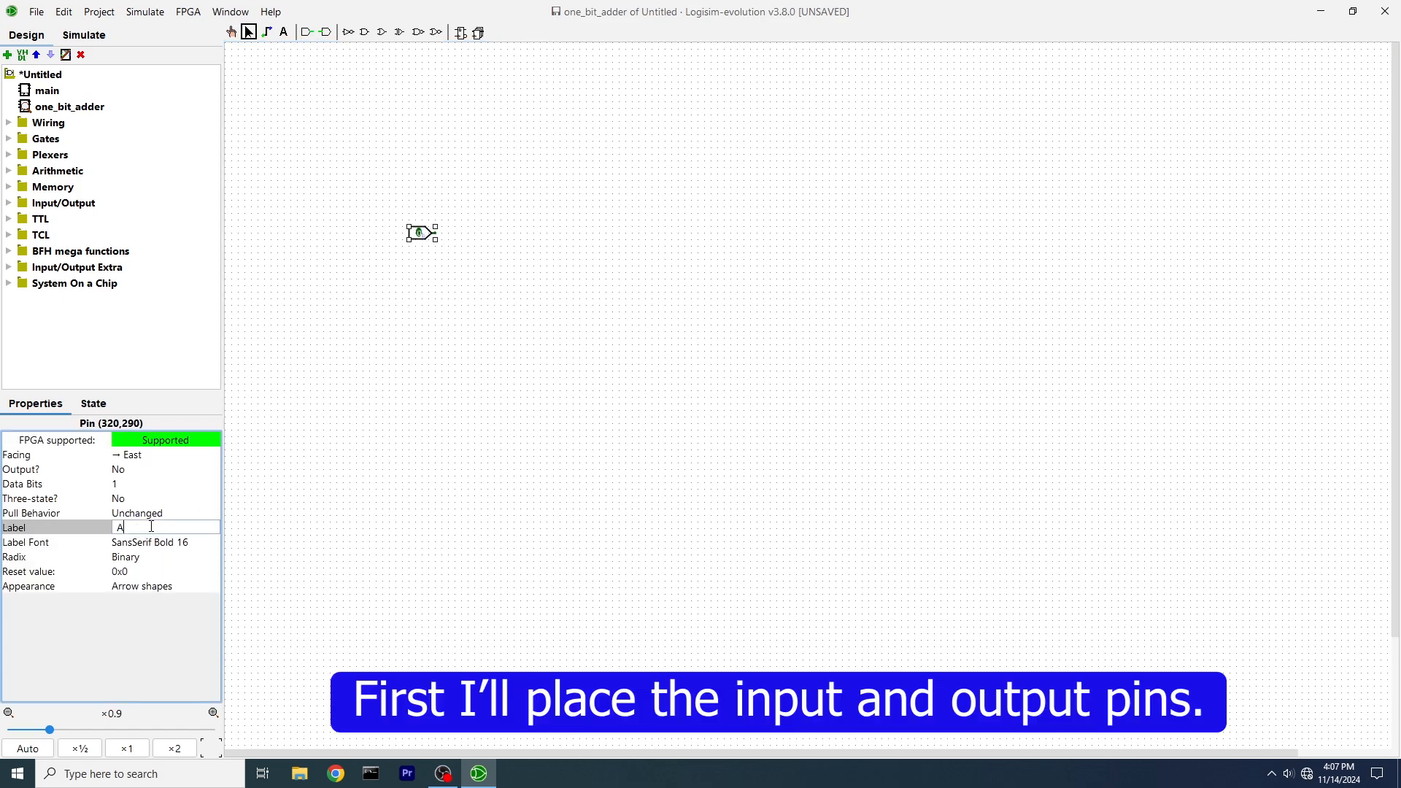
{"action": "key", "text": "Return"}
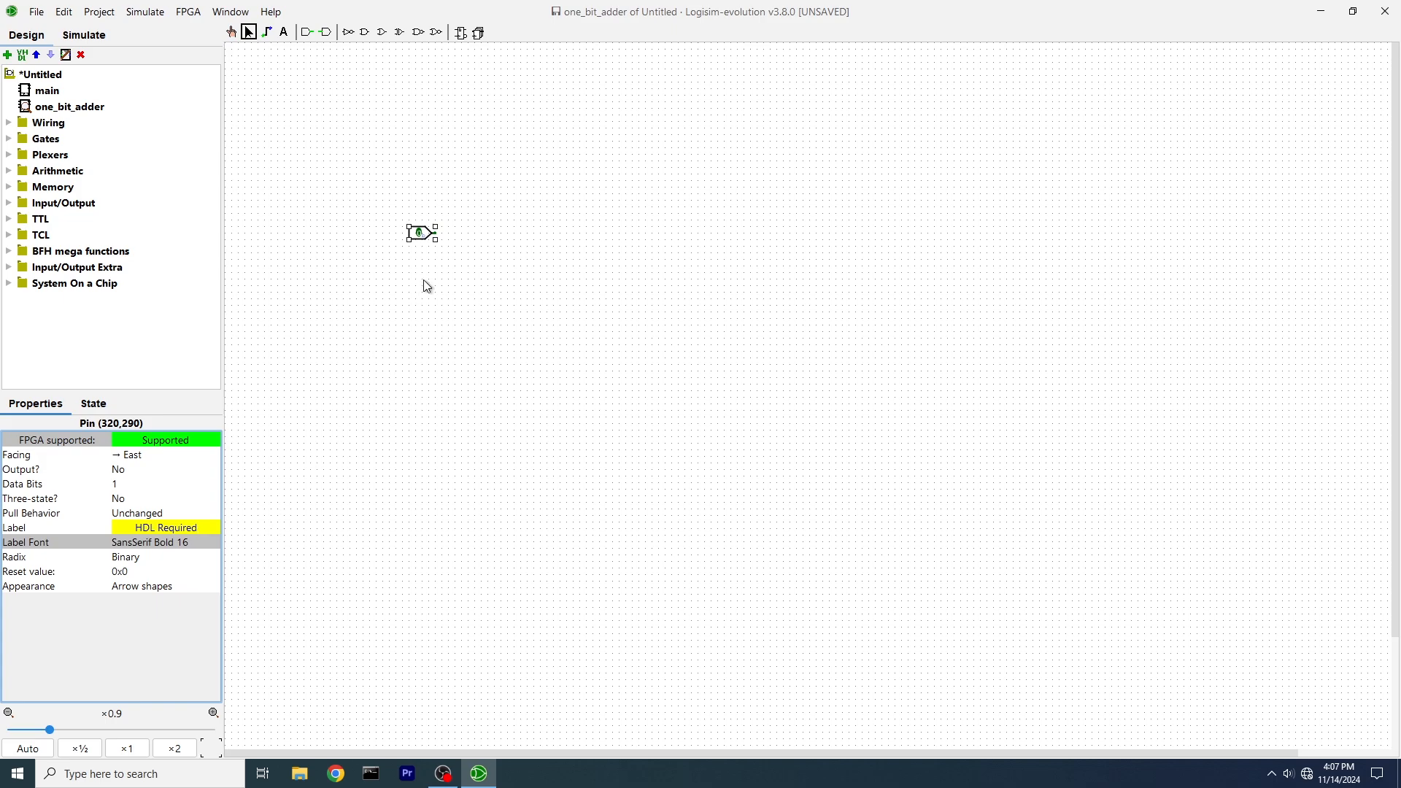
{"action": "left_click", "coordinate": [165, 529]}
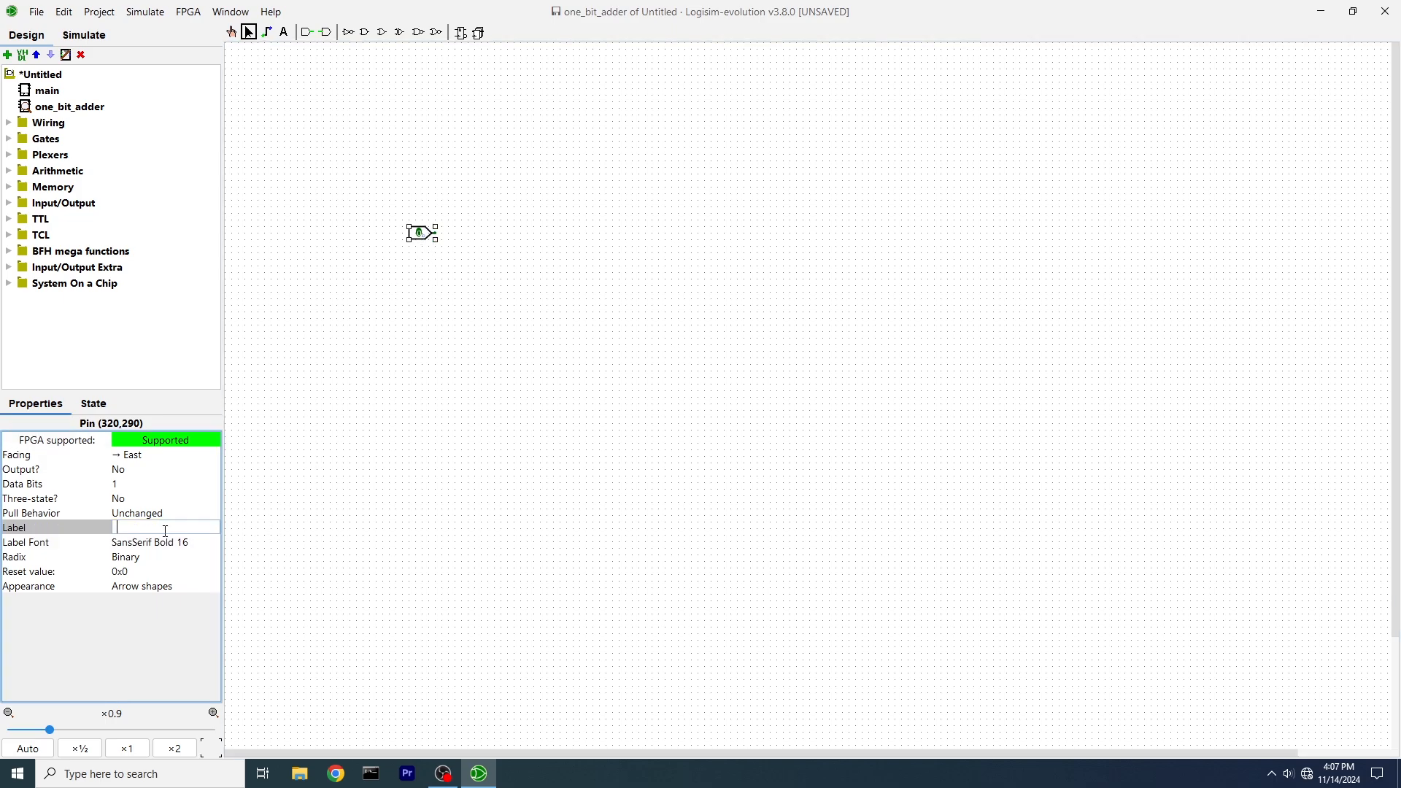
{"action": "type", "text": "A_IN"}
{"action": "key", "text": "Return"}
Place a second input pin directly below A_IN and label it B_IN.
{"action": "left_click", "coordinate": [307, 32]}
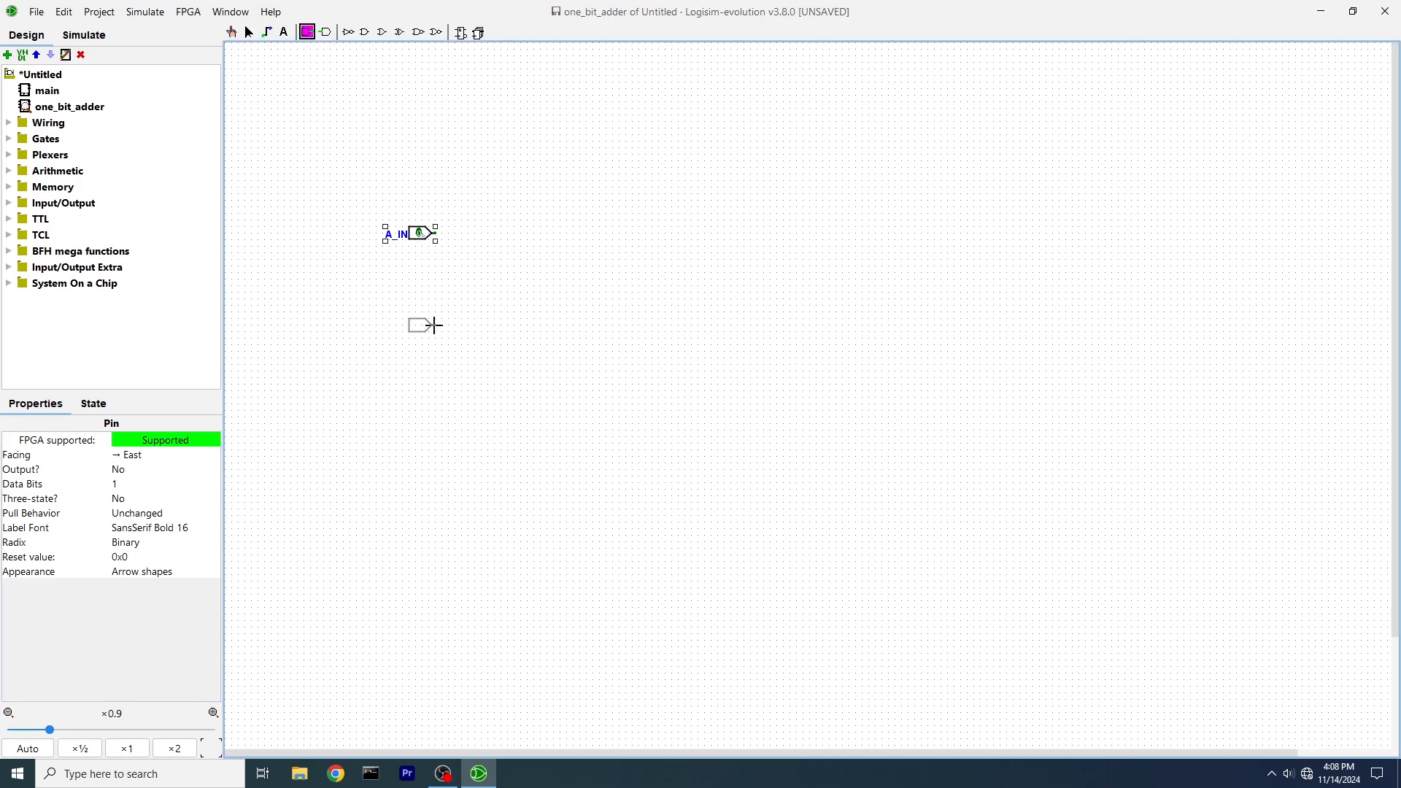
{"action": "left_click", "coordinate": [436, 301]}
{"action": "left_click", "coordinate": [178, 530]}
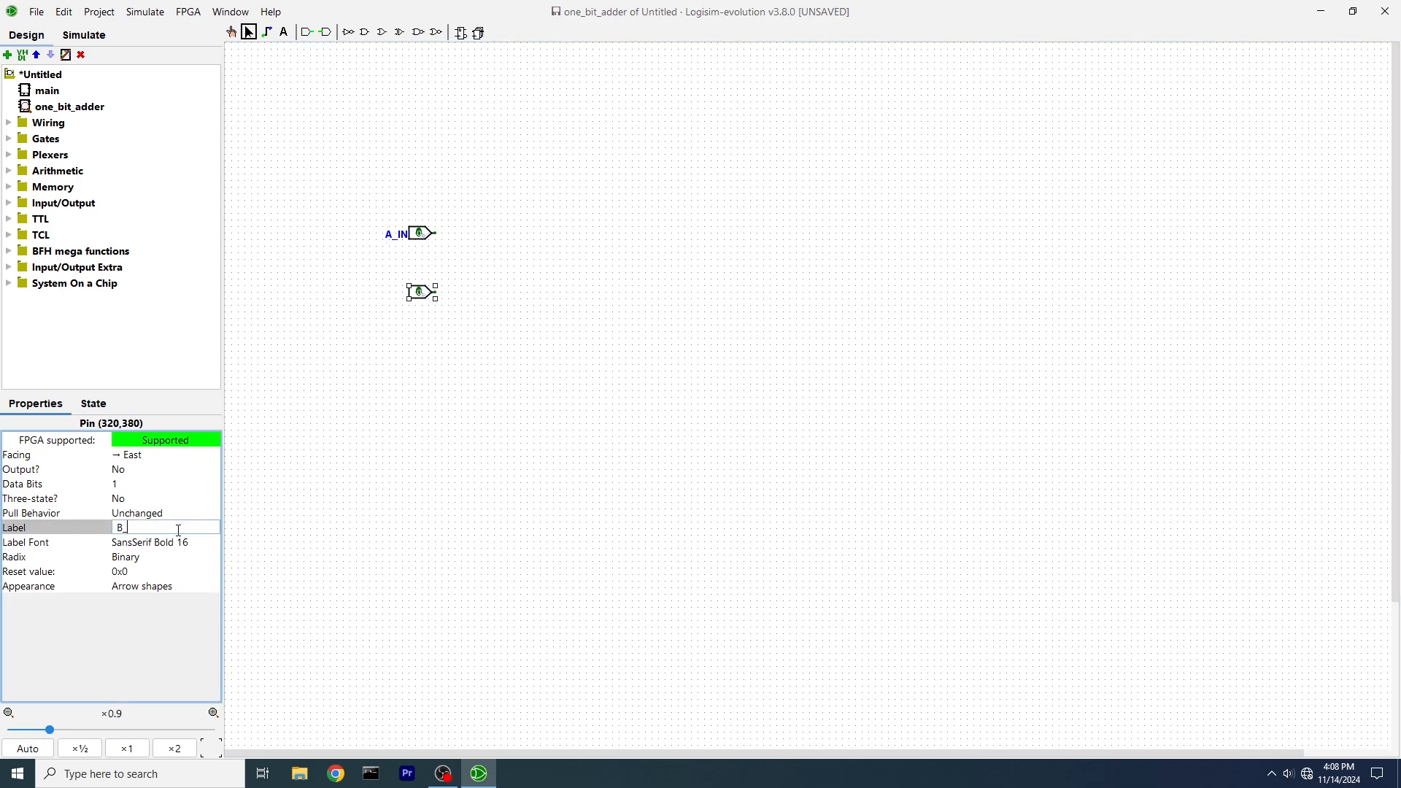
{"action": "type", "text": "B_IN"}
{"action": "key", "text": "Return"}
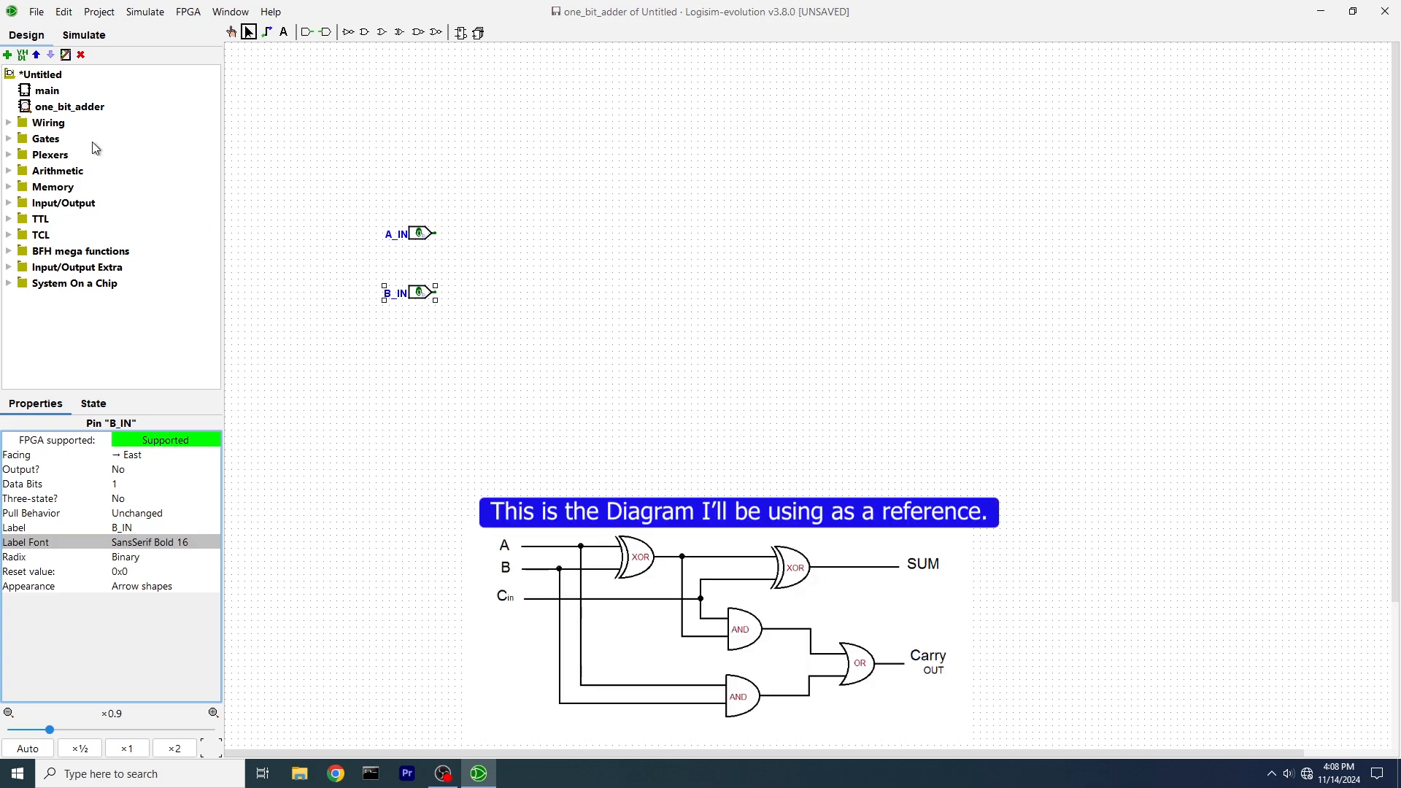
Place a third input pin below B_IN and label it C_IN.
{"action": "left_click", "coordinate": [307, 32]}
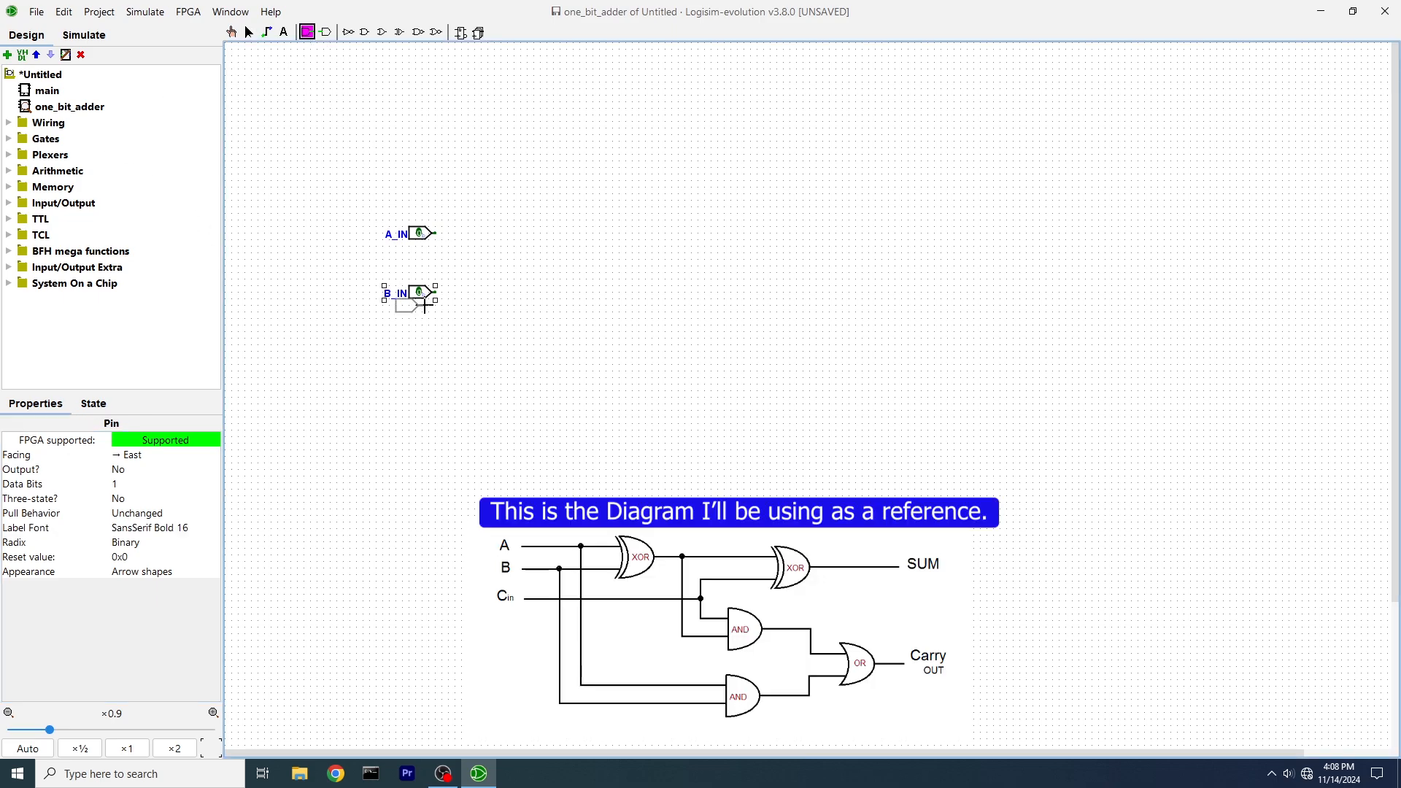
{"action": "left_click", "coordinate": [435, 373]}
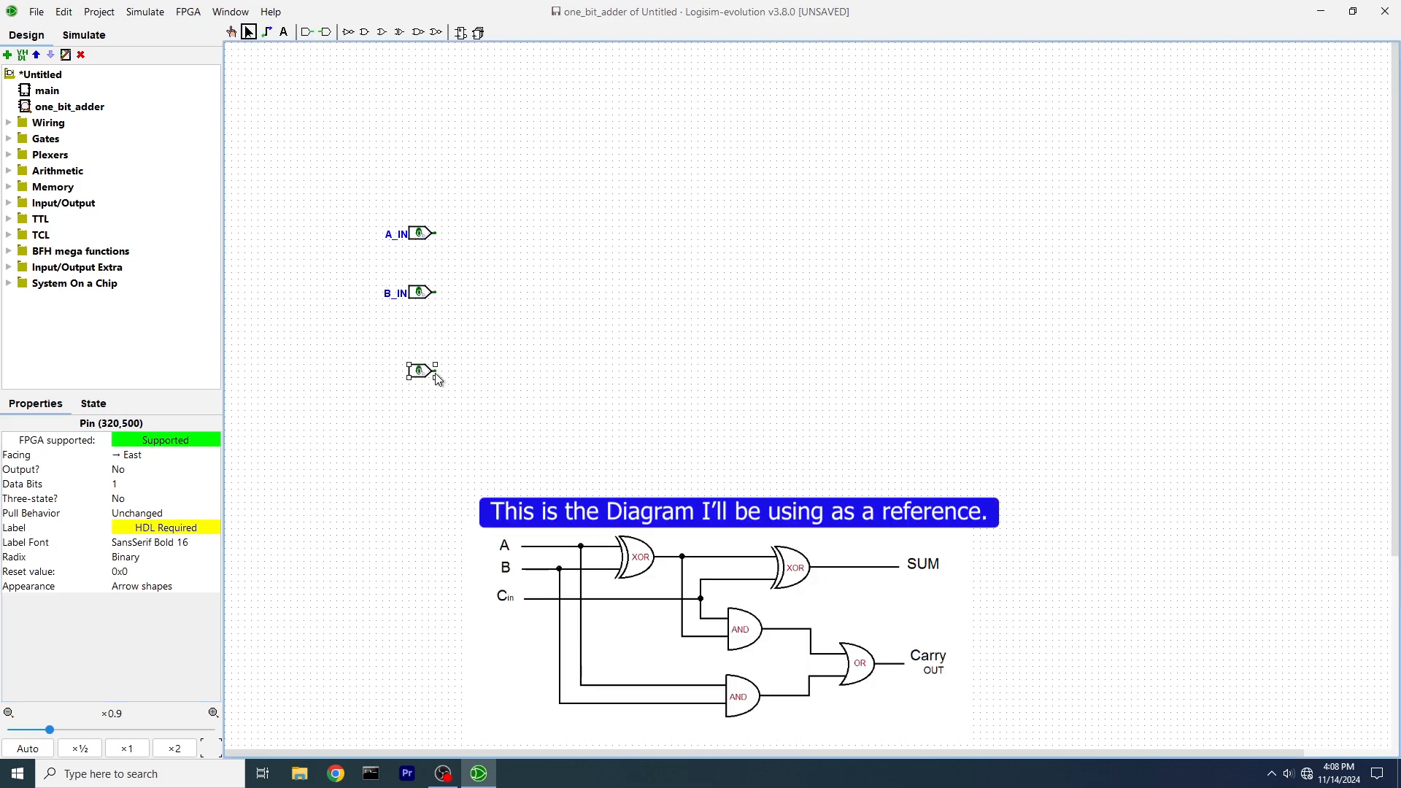
{"action": "left_click", "coordinate": [170, 527]}
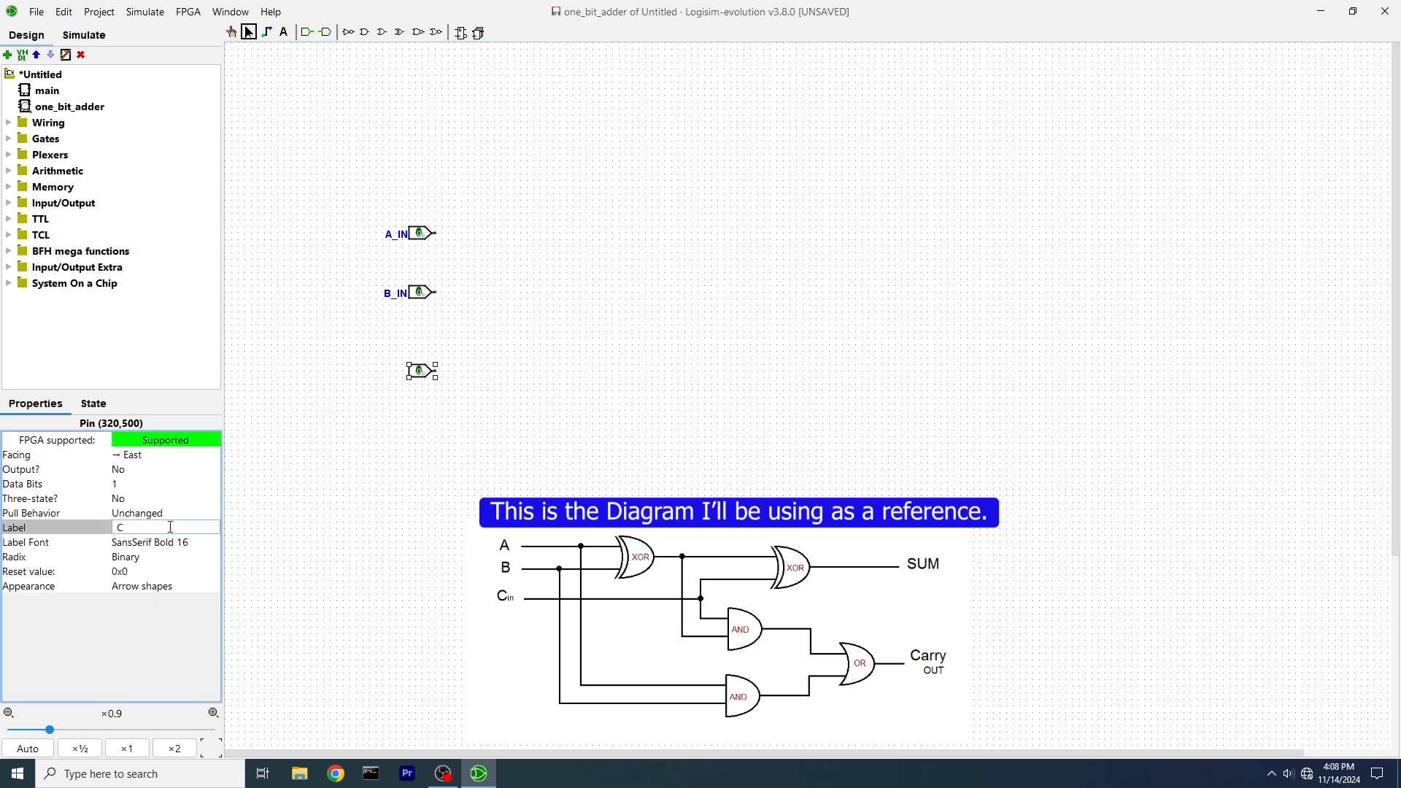
{"action": "type", "text": "C_IN"}
{"action": "key", "text": "Return"}
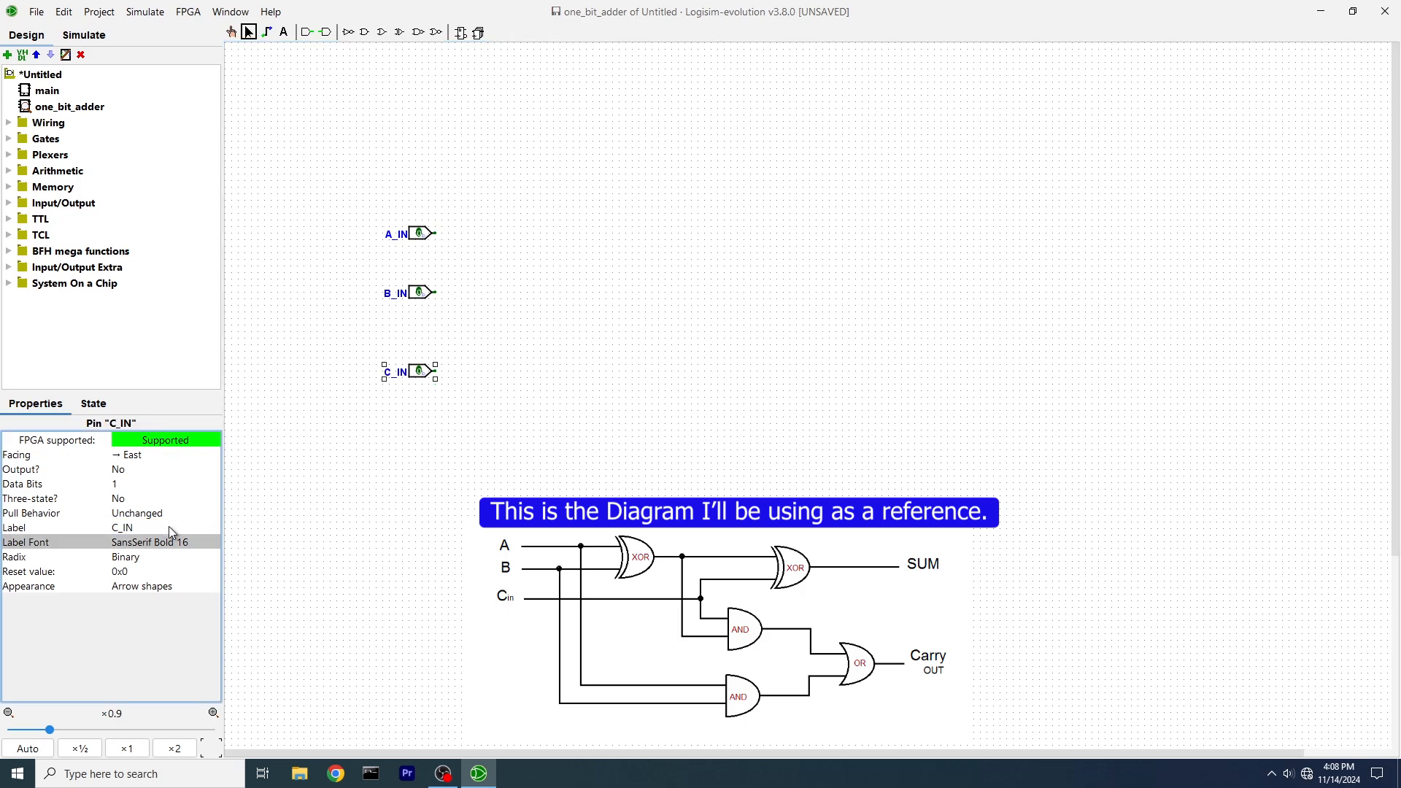
Place an output pin far to the right of the input pins and label it SUM.
{"action": "left_click", "coordinate": [326, 34]}
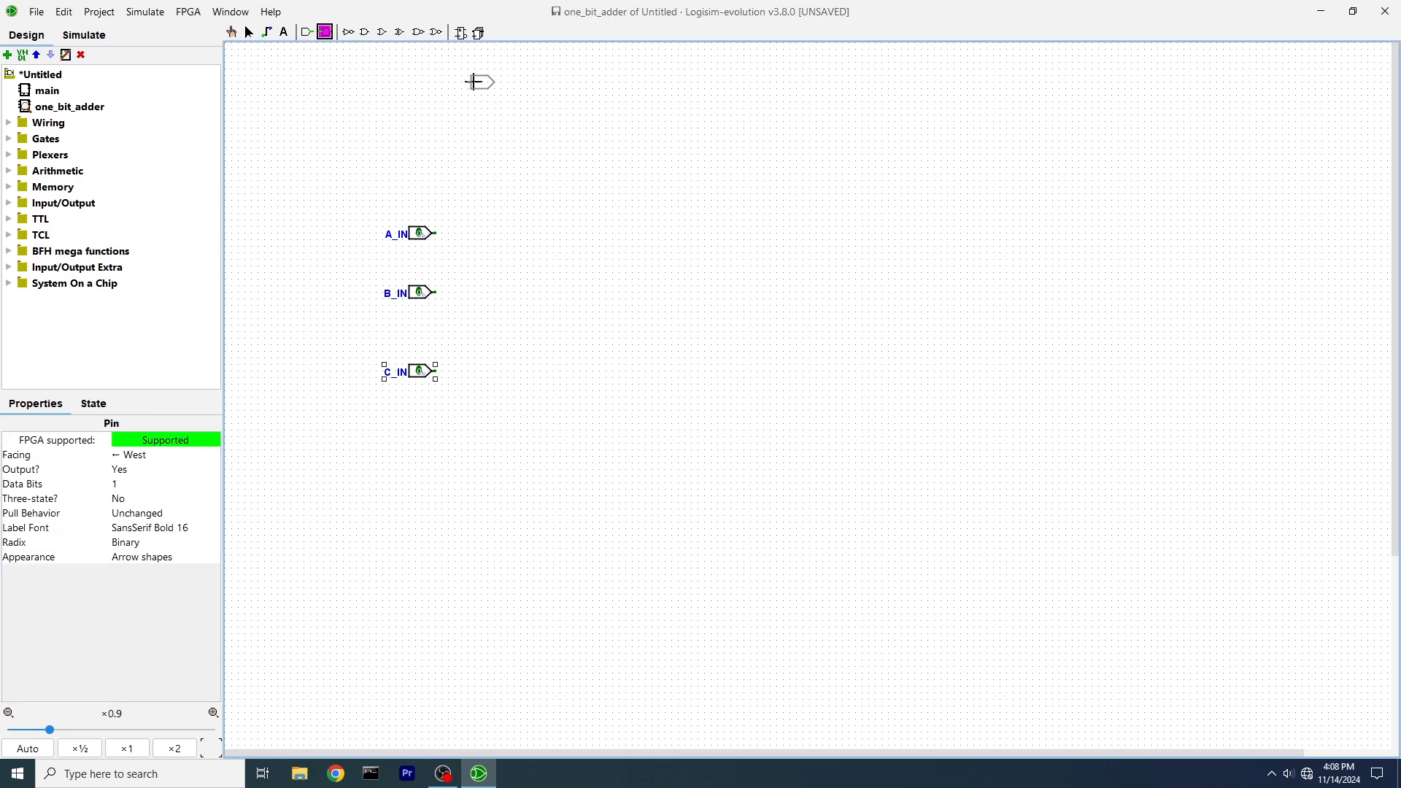
{"action": "left_click", "coordinate": [1056, 206]}
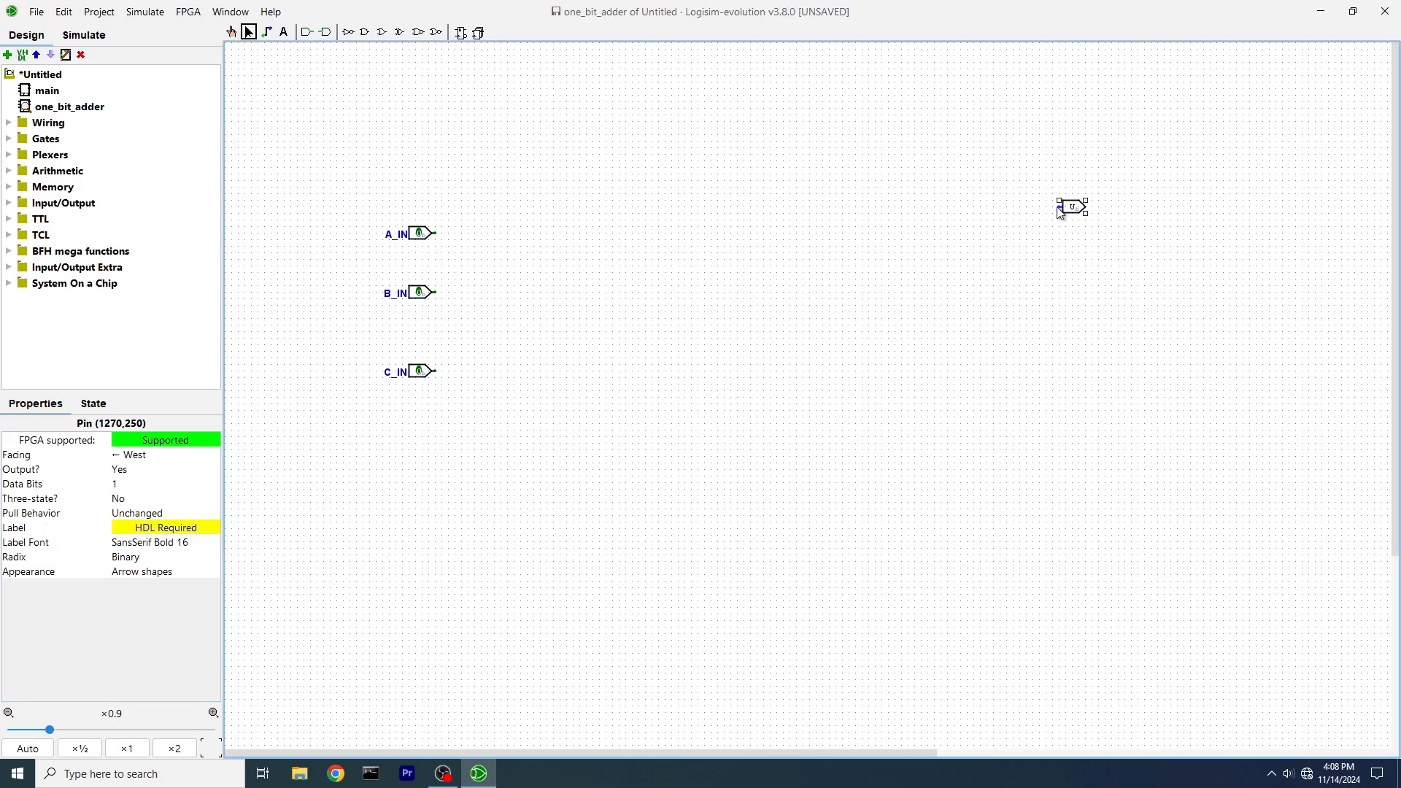
{"action": "left_click", "coordinate": [170, 526]}
{"action": "type", "text": "SUM"}
{"action": "key", "text": "Return"}
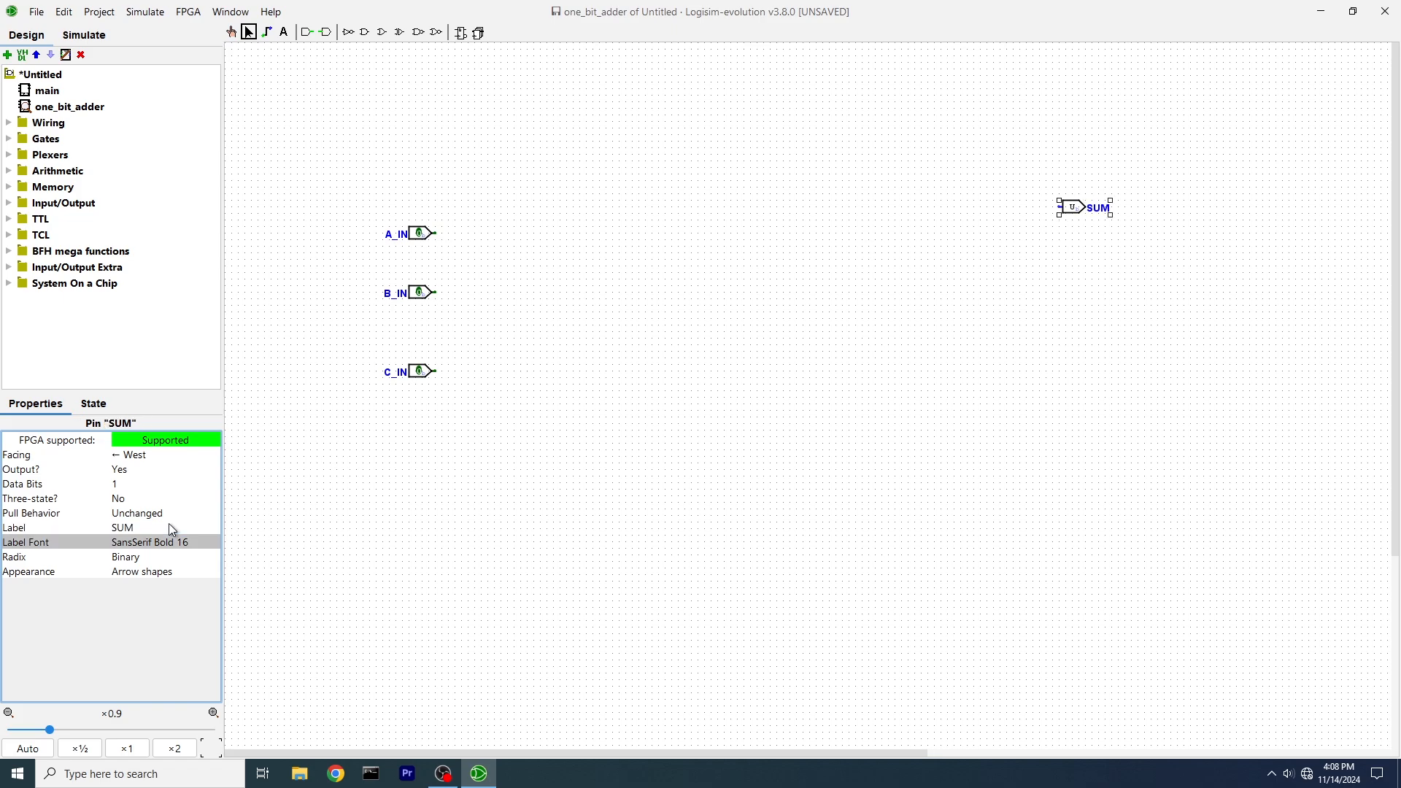
Place a second output pin directly below SUM and label it C_OUT.
{"action": "left_click", "coordinate": [325, 32]}
{"action": "left_click", "coordinate": [1063, 306]}
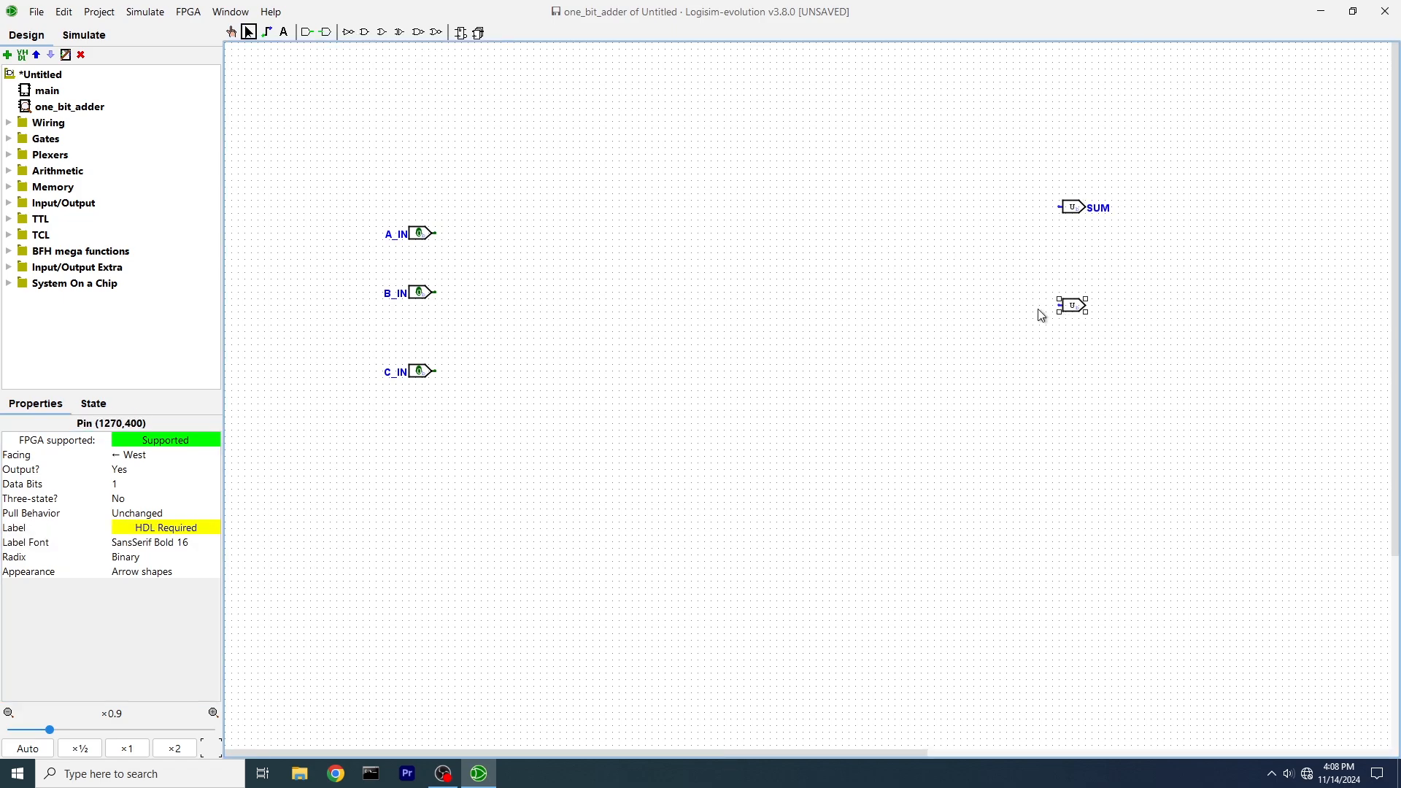
{"action": "left_click", "coordinate": [190, 517]}
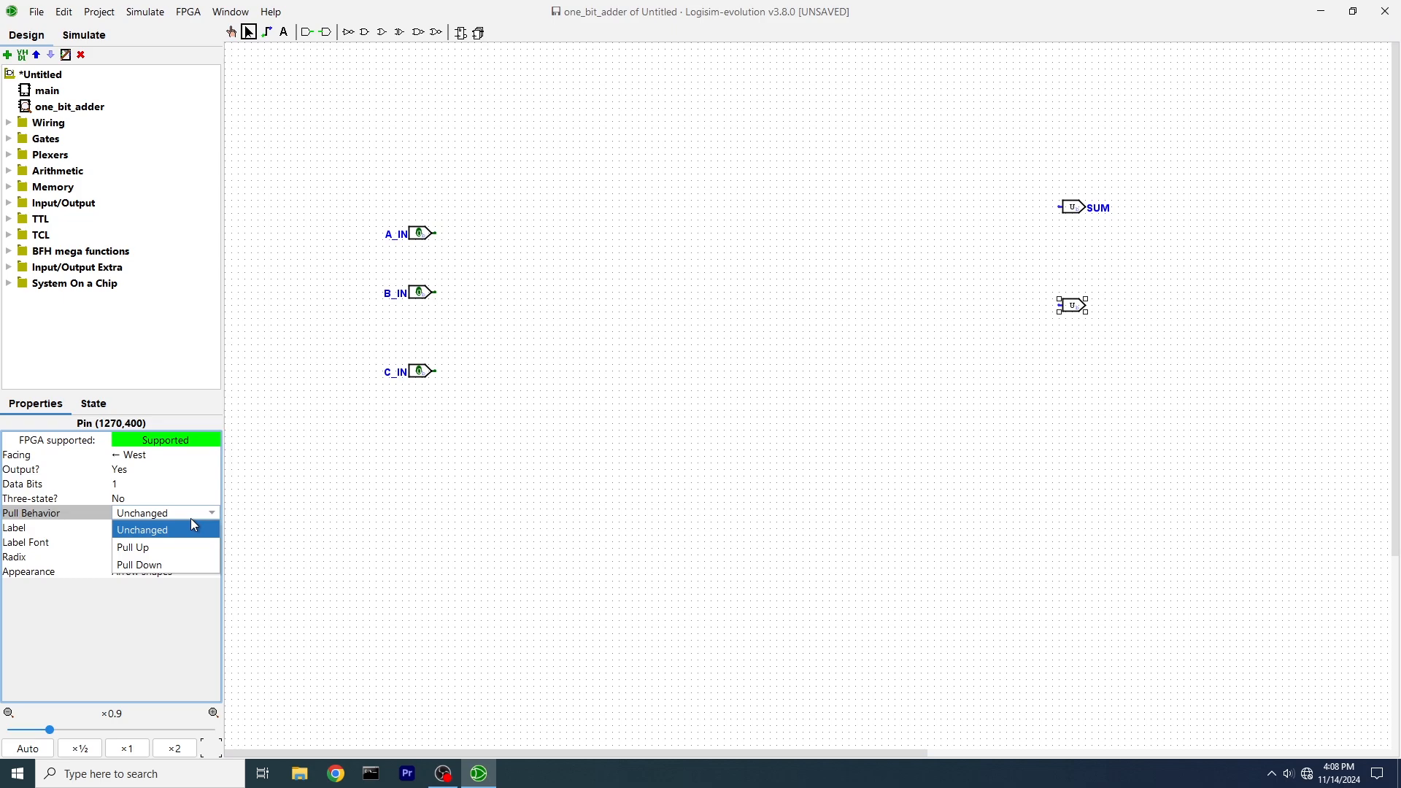
{"action": "left_click", "coordinate": [191, 525]}
{"action": "left_click", "coordinate": [194, 527]}
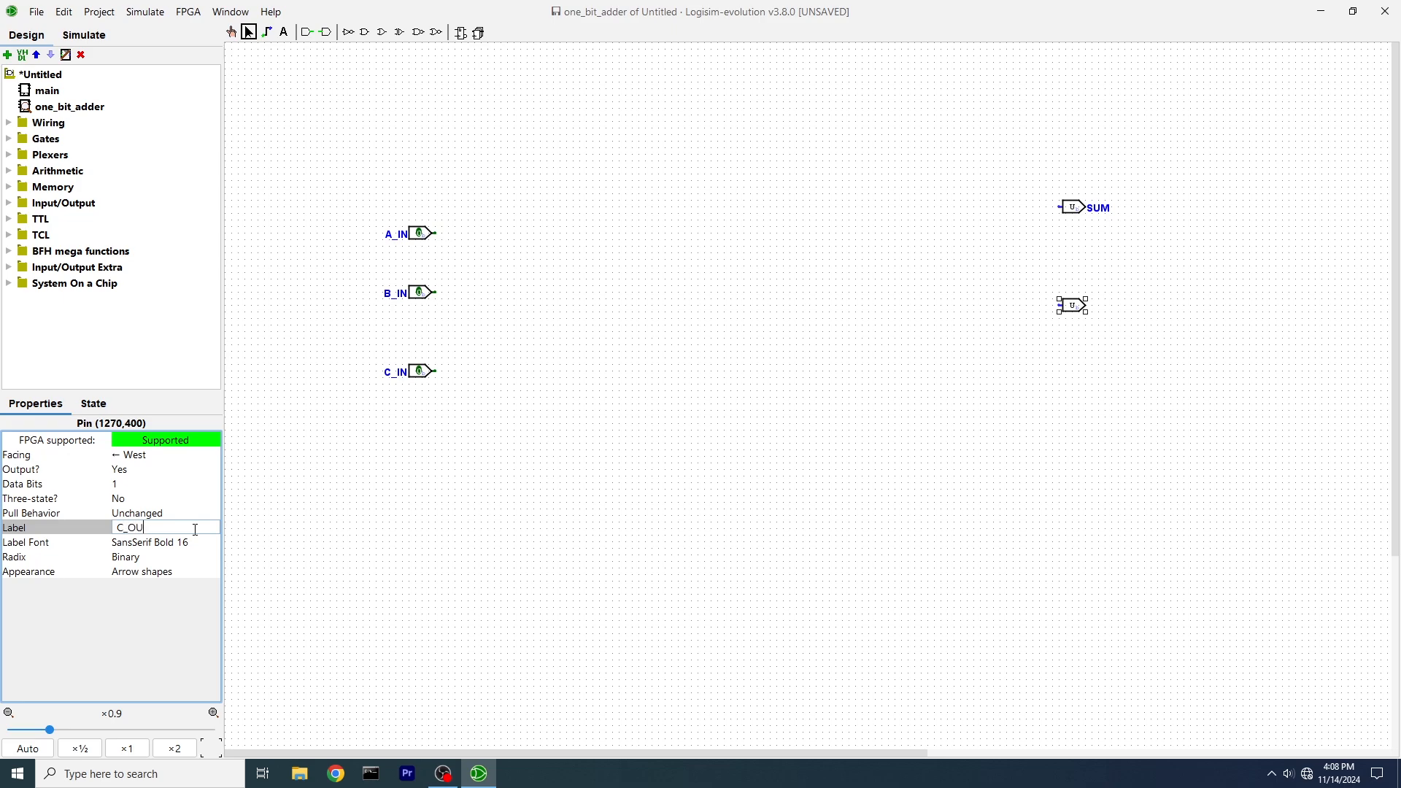
{"action": "type", "text": "T"}
{"action": "key", "text": "Return"}
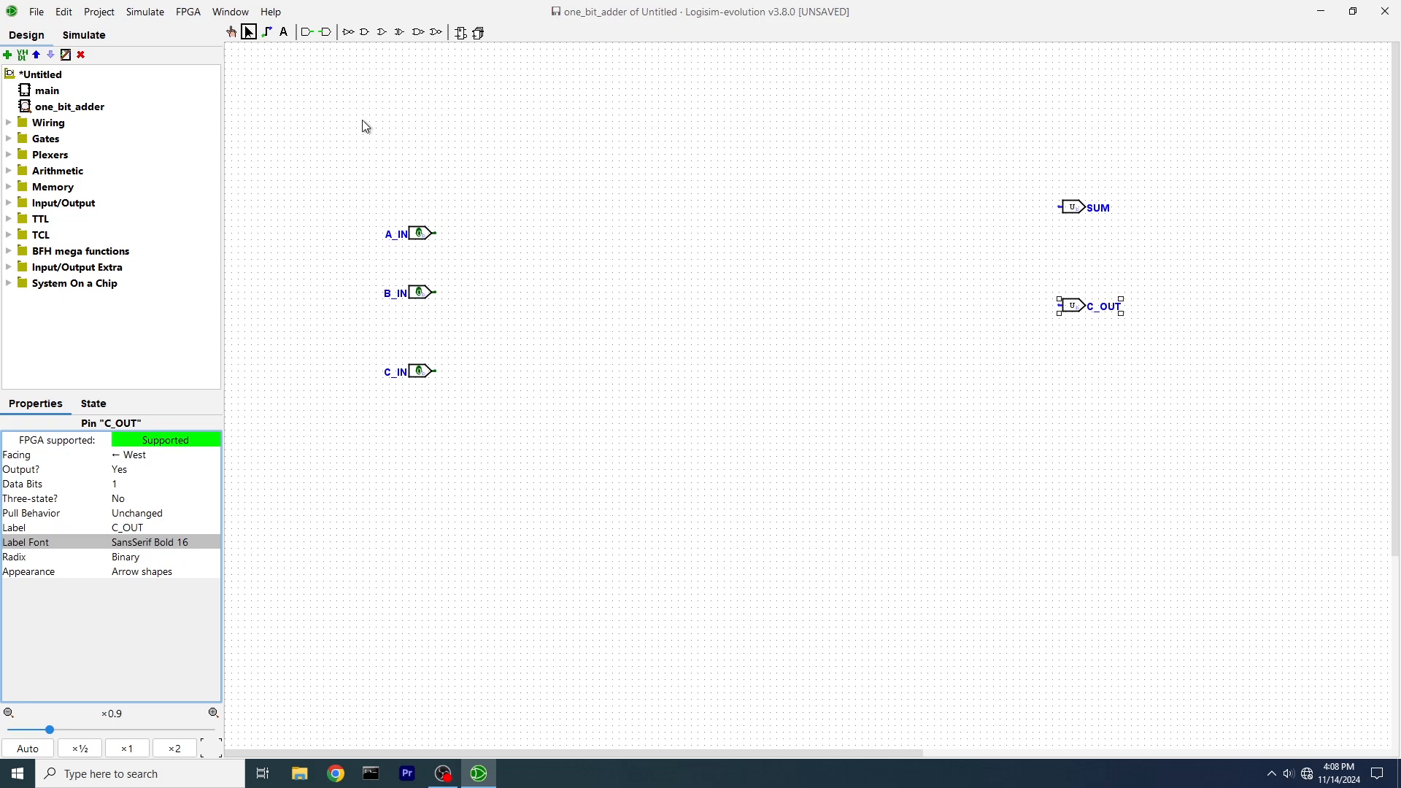
Place two XOR gates of Narrow size side by side to the right of the A_IN pin.
{"action": "left_click", "coordinate": [9, 140]}
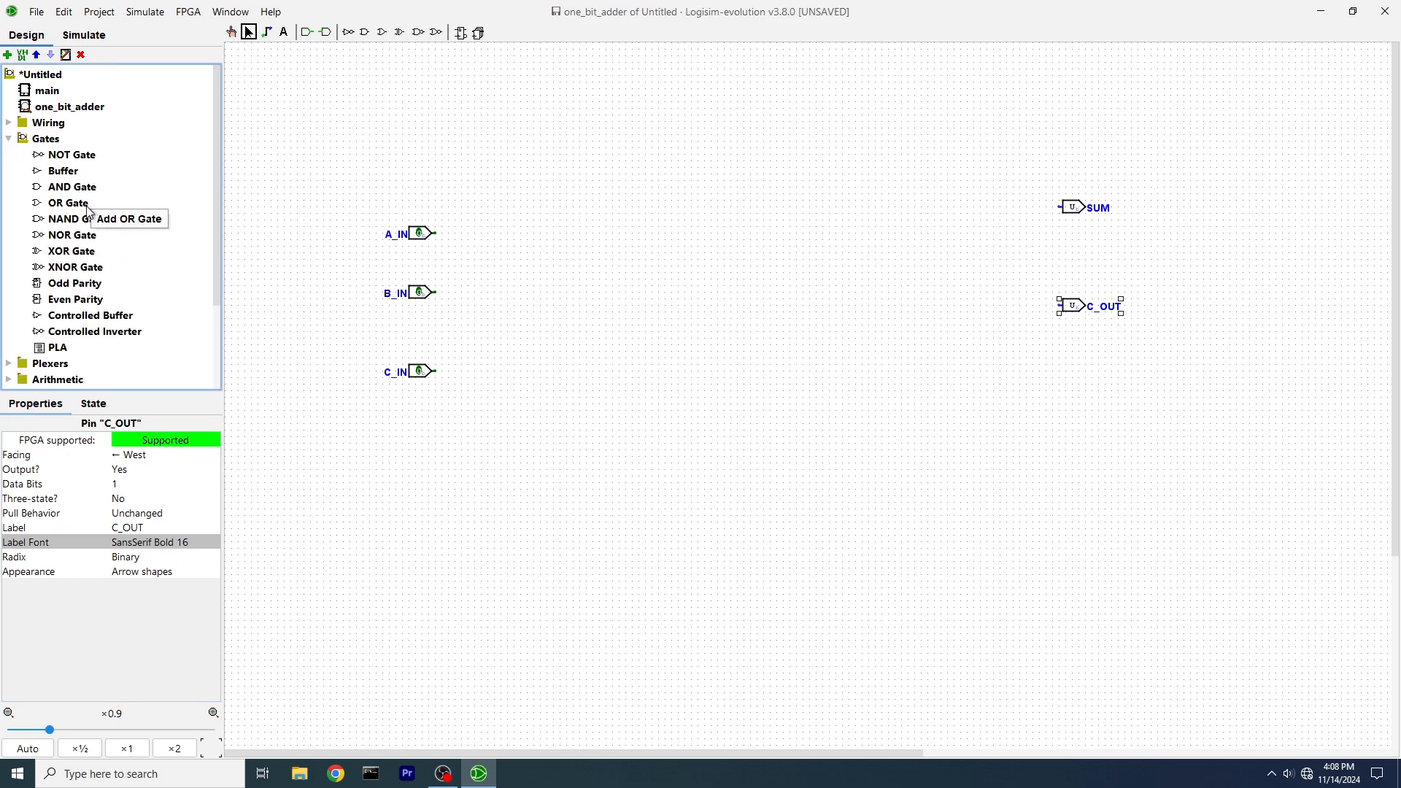
{"action": "left_click", "coordinate": [81, 252]}
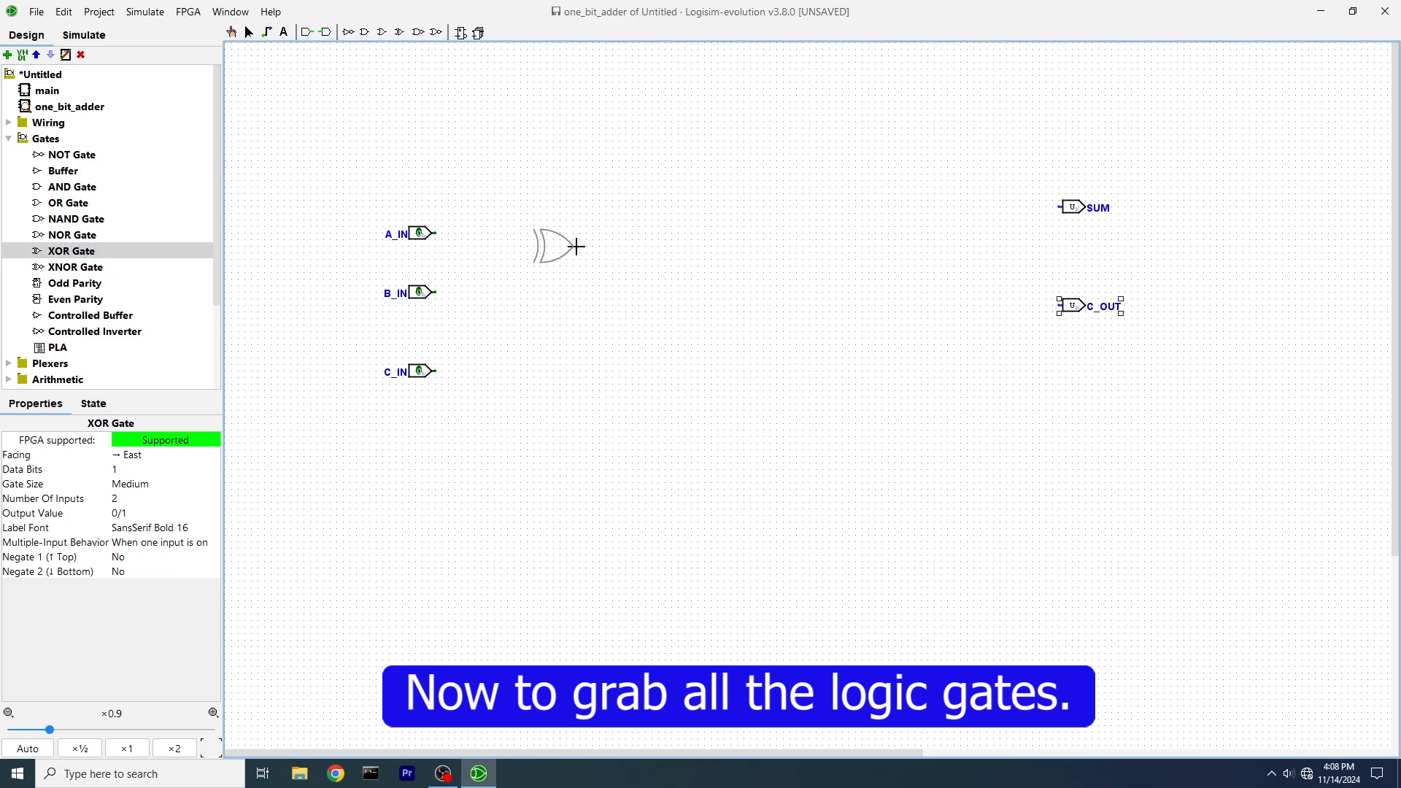
{"action": "left_click", "coordinate": [132, 485]}
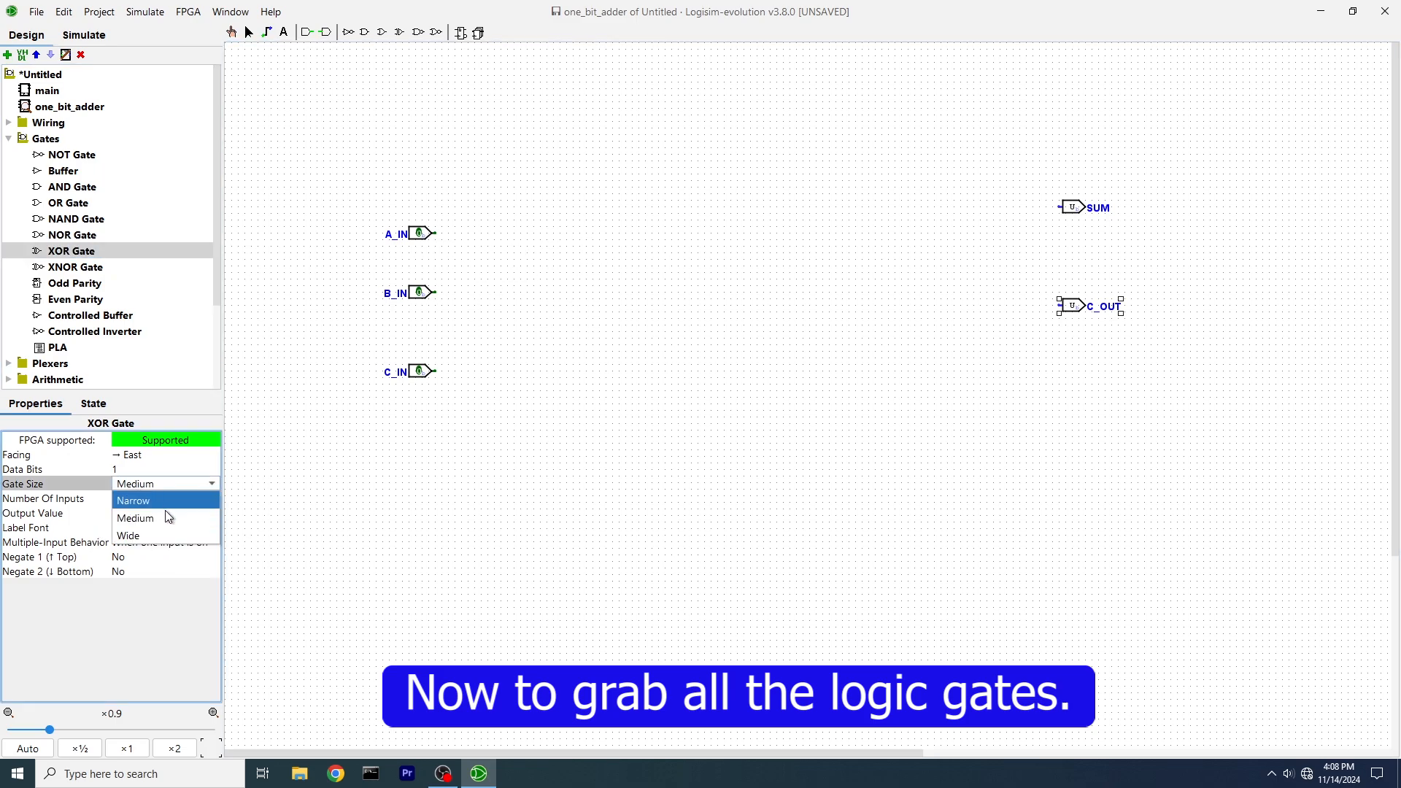
{"action": "left_click", "coordinate": [166, 508]}
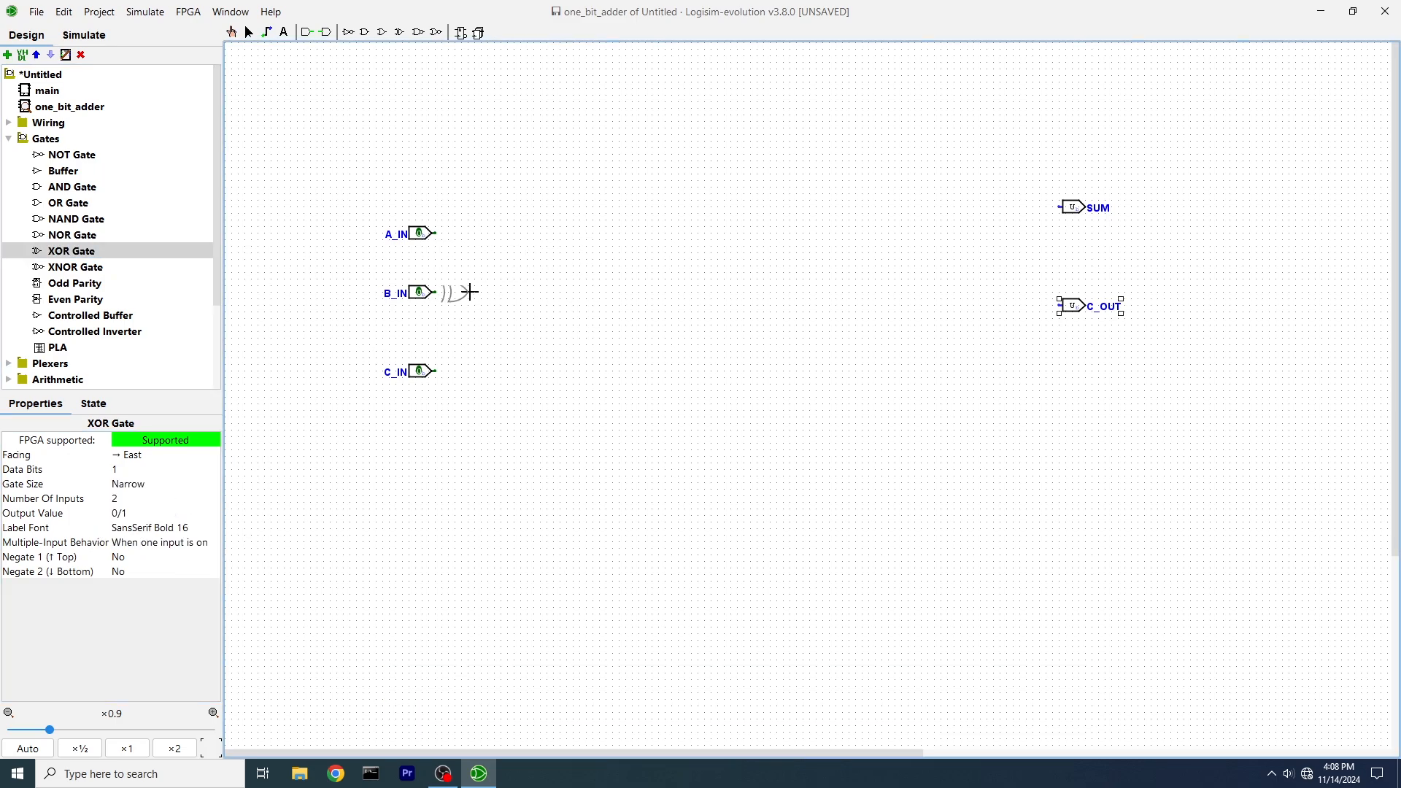
{"action": "left_click", "coordinate": [553, 240]}
{"action": "left_click", "coordinate": [60, 253]}
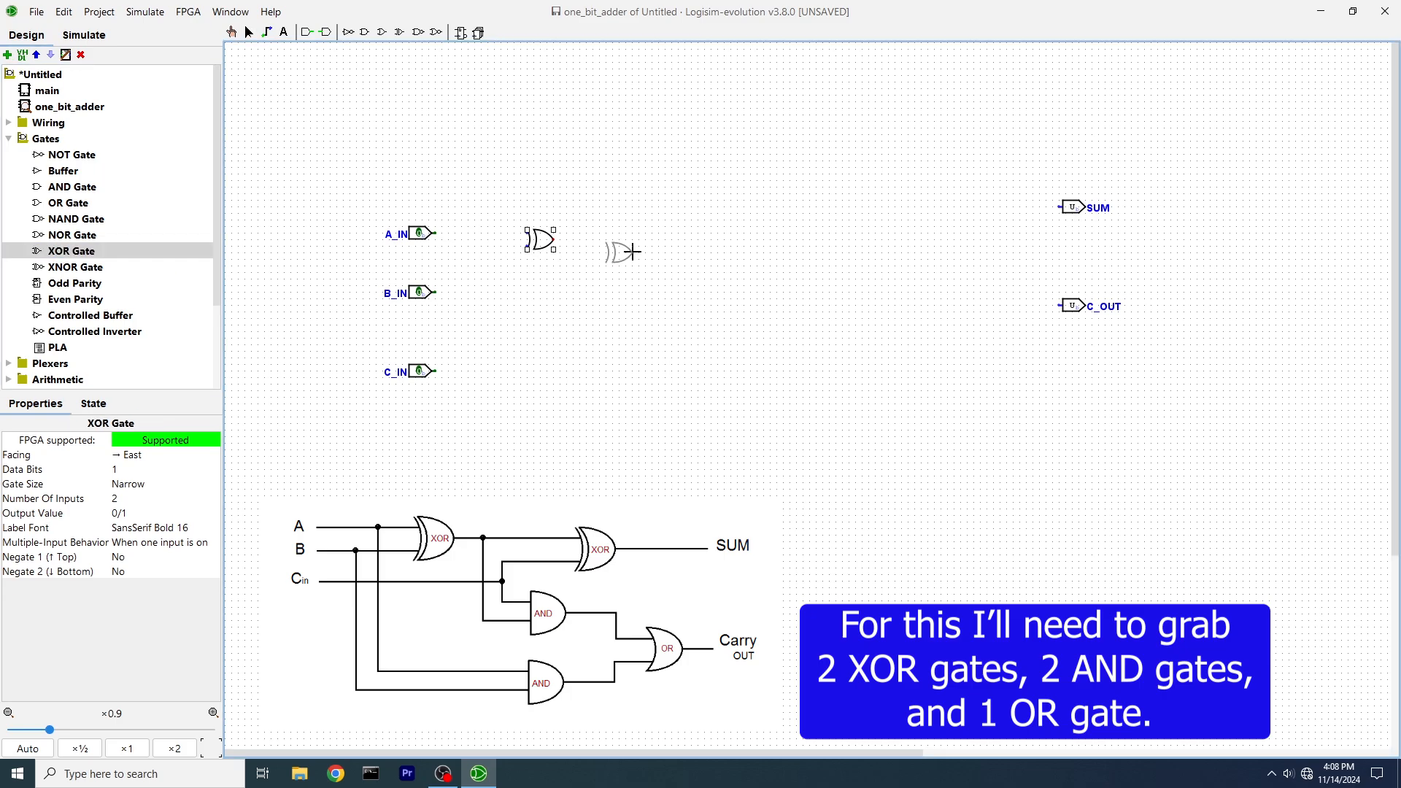
{"action": "left_click", "coordinate": [686, 245]}
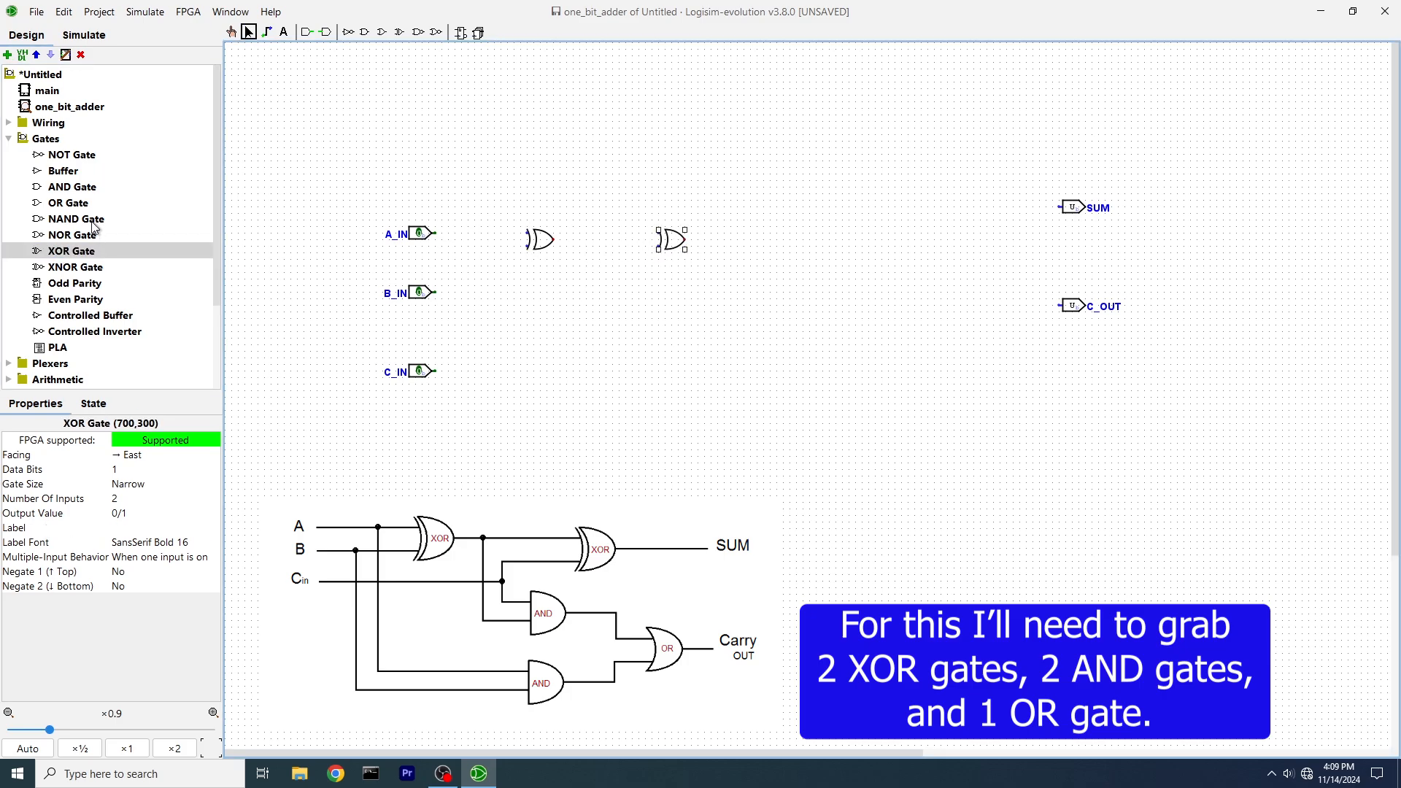
Place two AND gates of Narrow size, one below each XOR gate.
{"action": "left_click", "coordinate": [91, 192]}
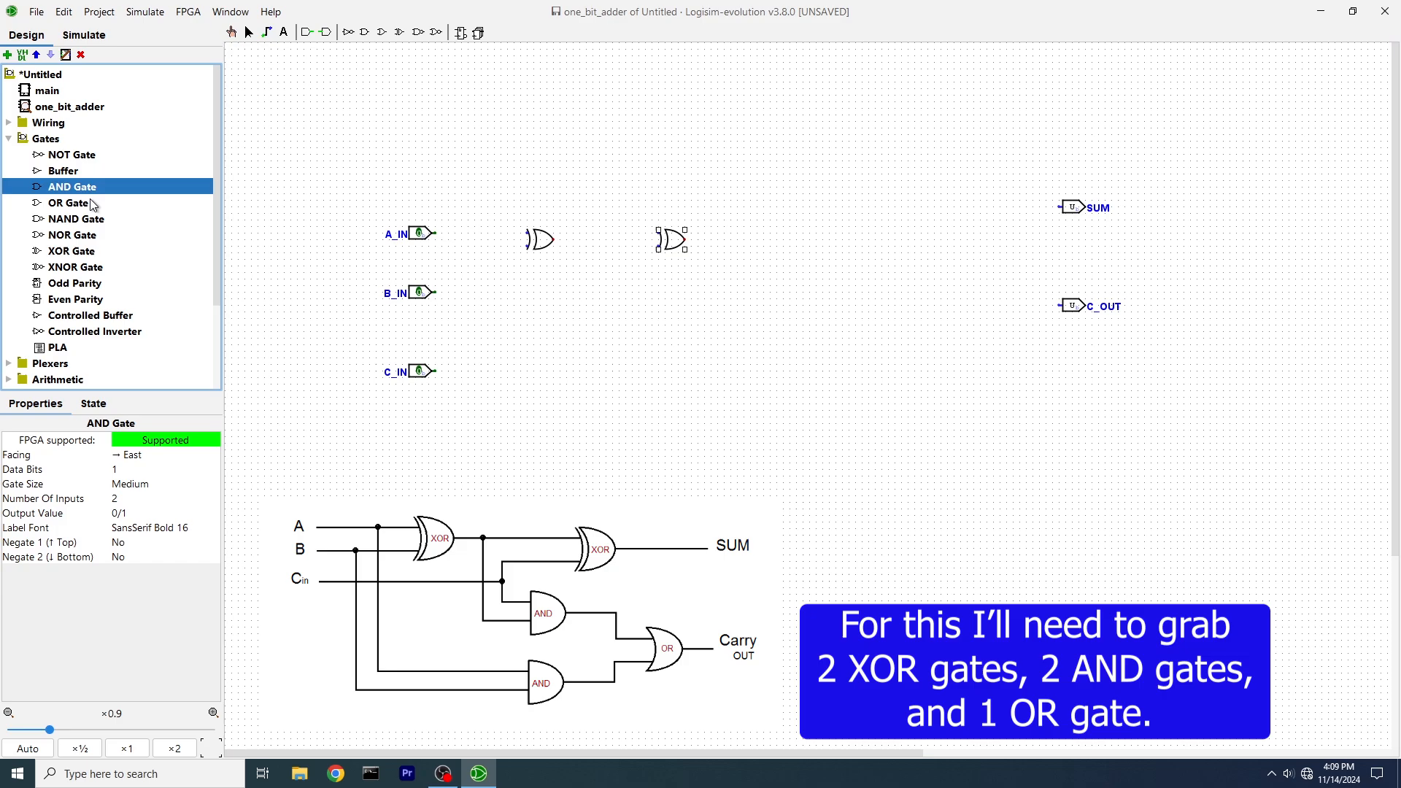
{"action": "left_click", "coordinate": [146, 490]}
{"action": "left_click", "coordinate": [134, 499]}
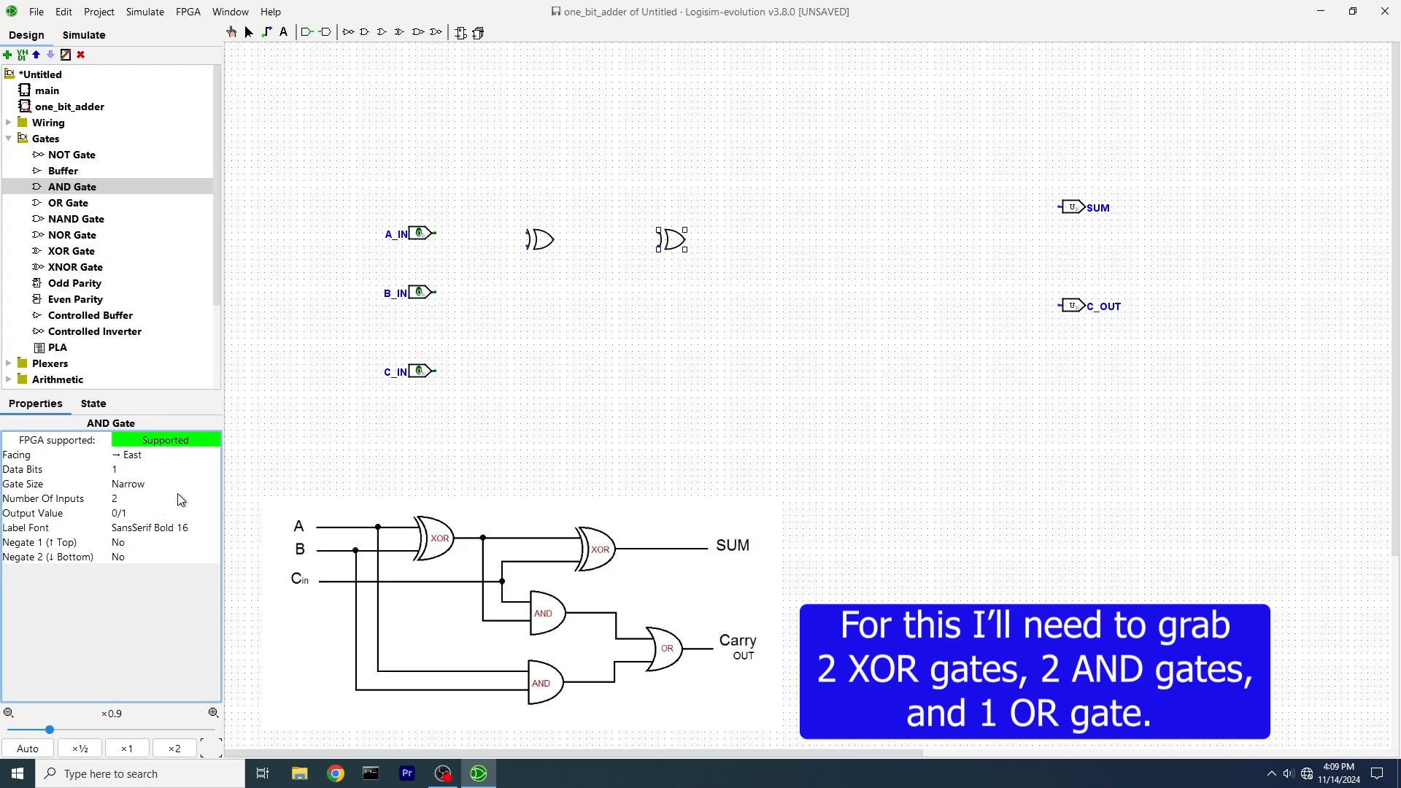
{"action": "left_click", "coordinate": [549, 330]}
{"action": "left_click", "coordinate": [129, 189]}
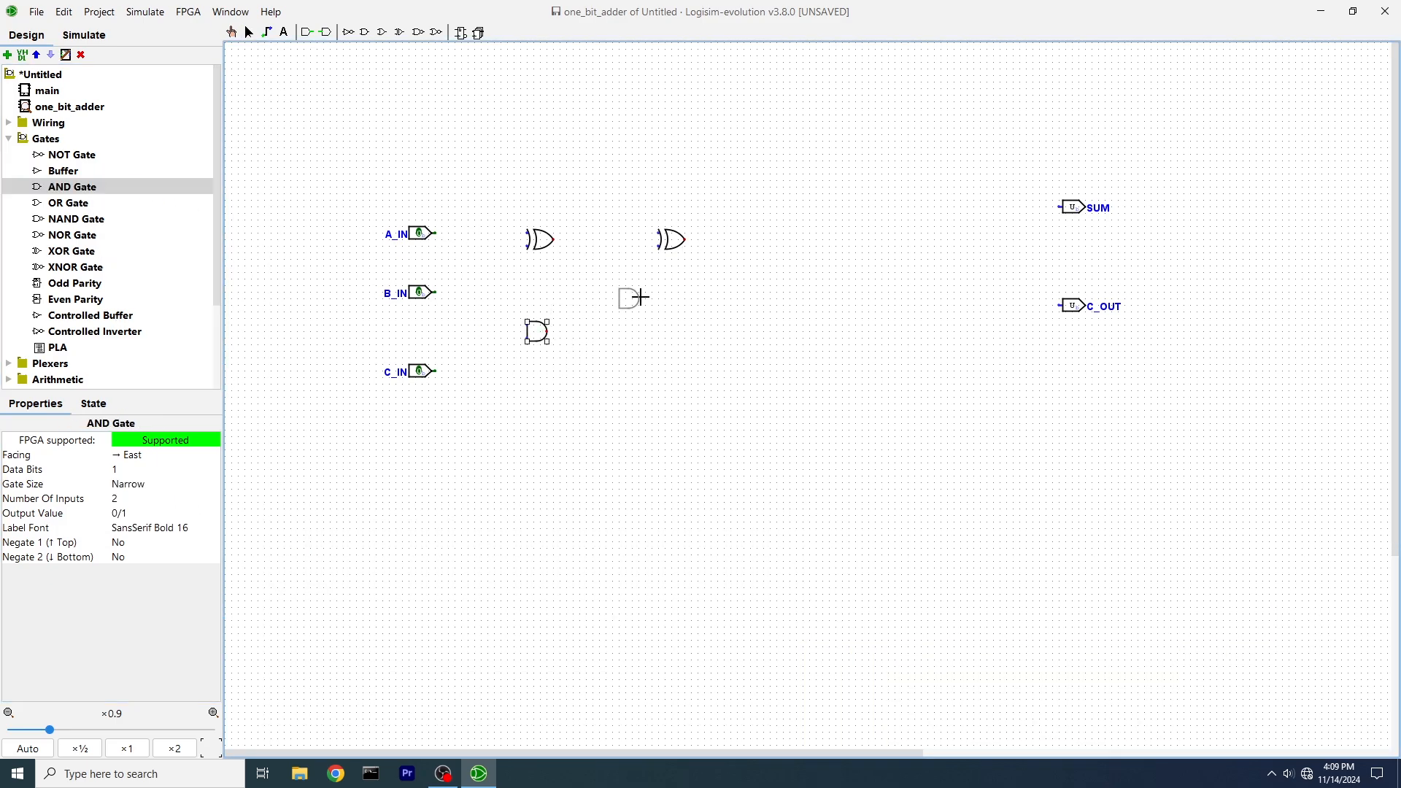
{"action": "left_click", "coordinate": [680, 327]}
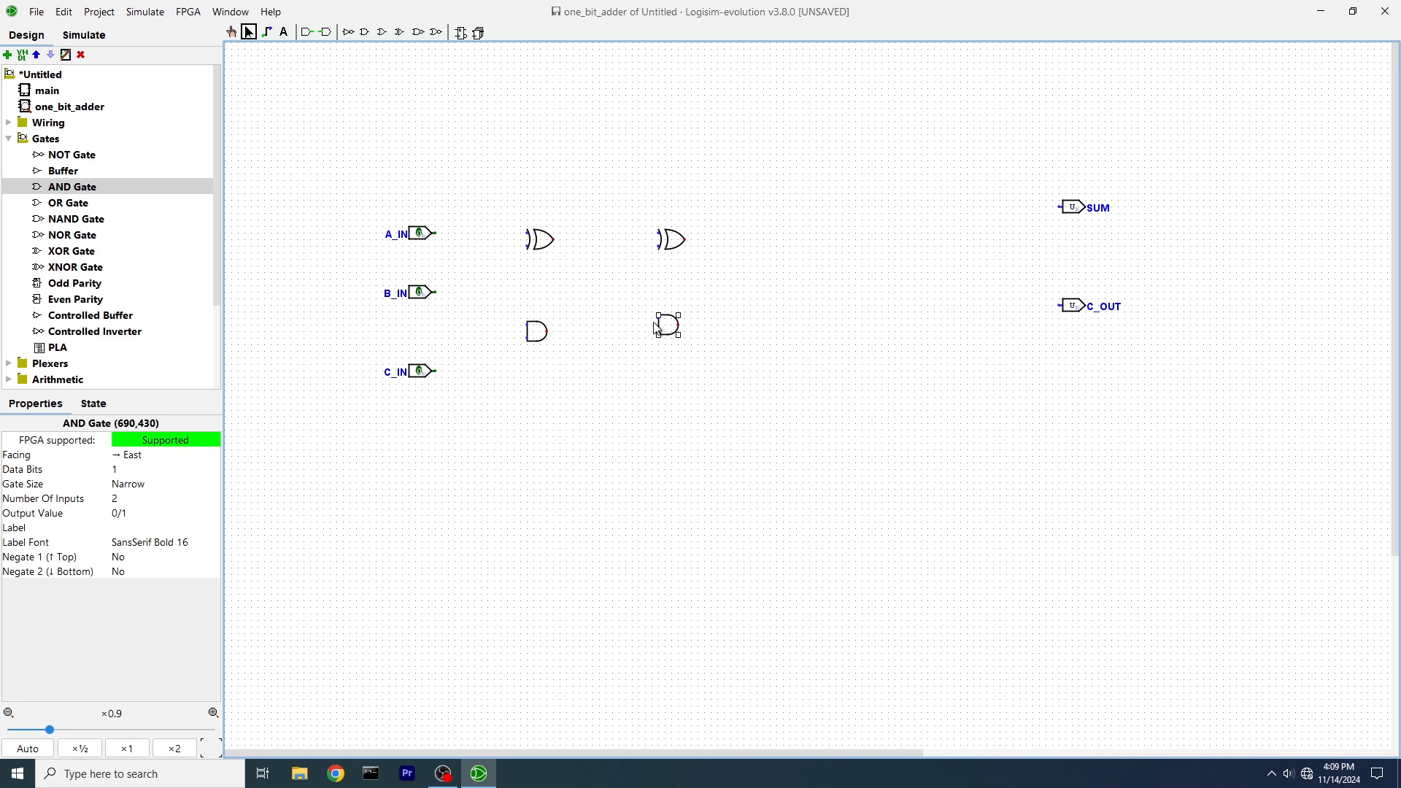
Place one OR gate of Narrow size between the AND gates and the C_OUT pin.
{"action": "left_click", "coordinate": [63, 205]}
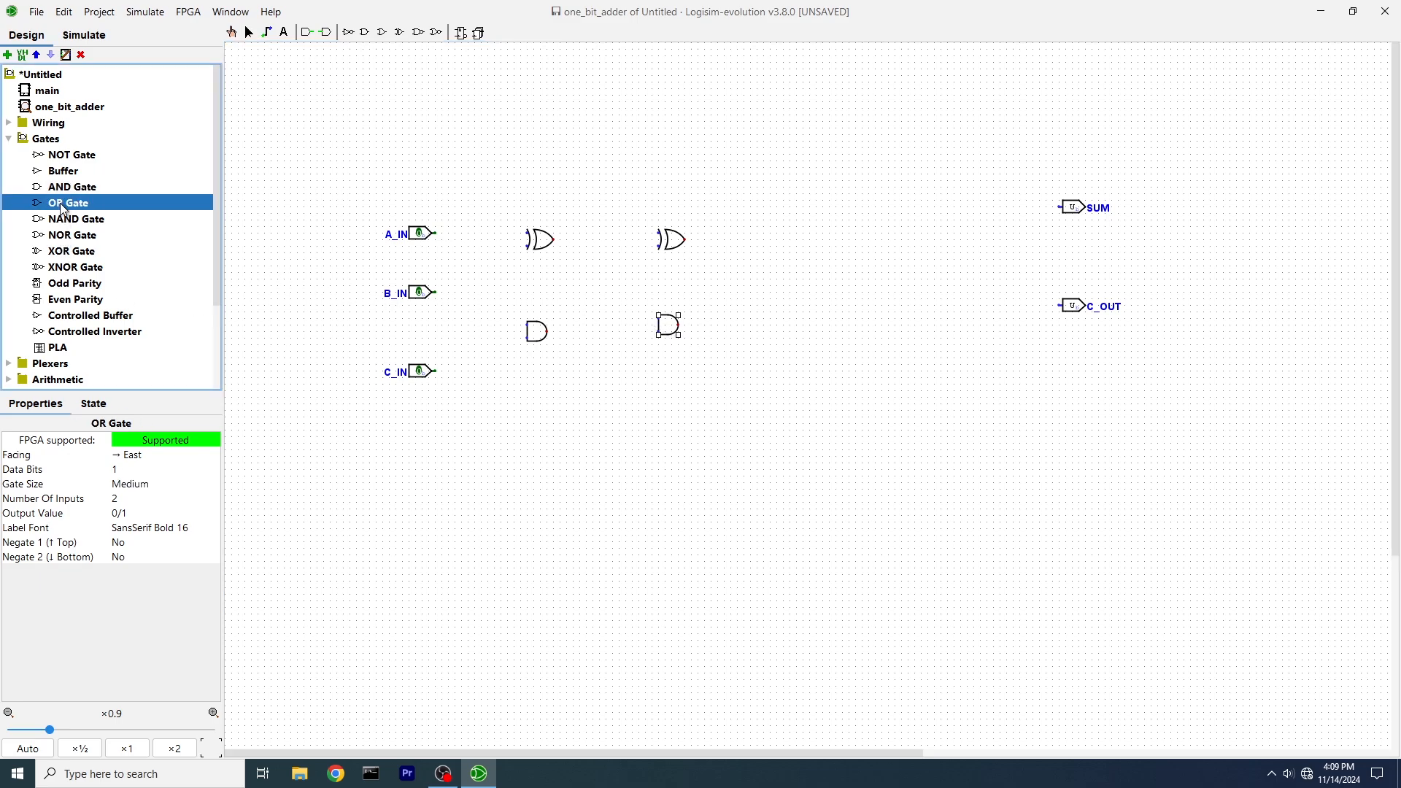
{"action": "left_click", "coordinate": [156, 484]}
{"action": "left_click", "coordinate": [165, 499]}
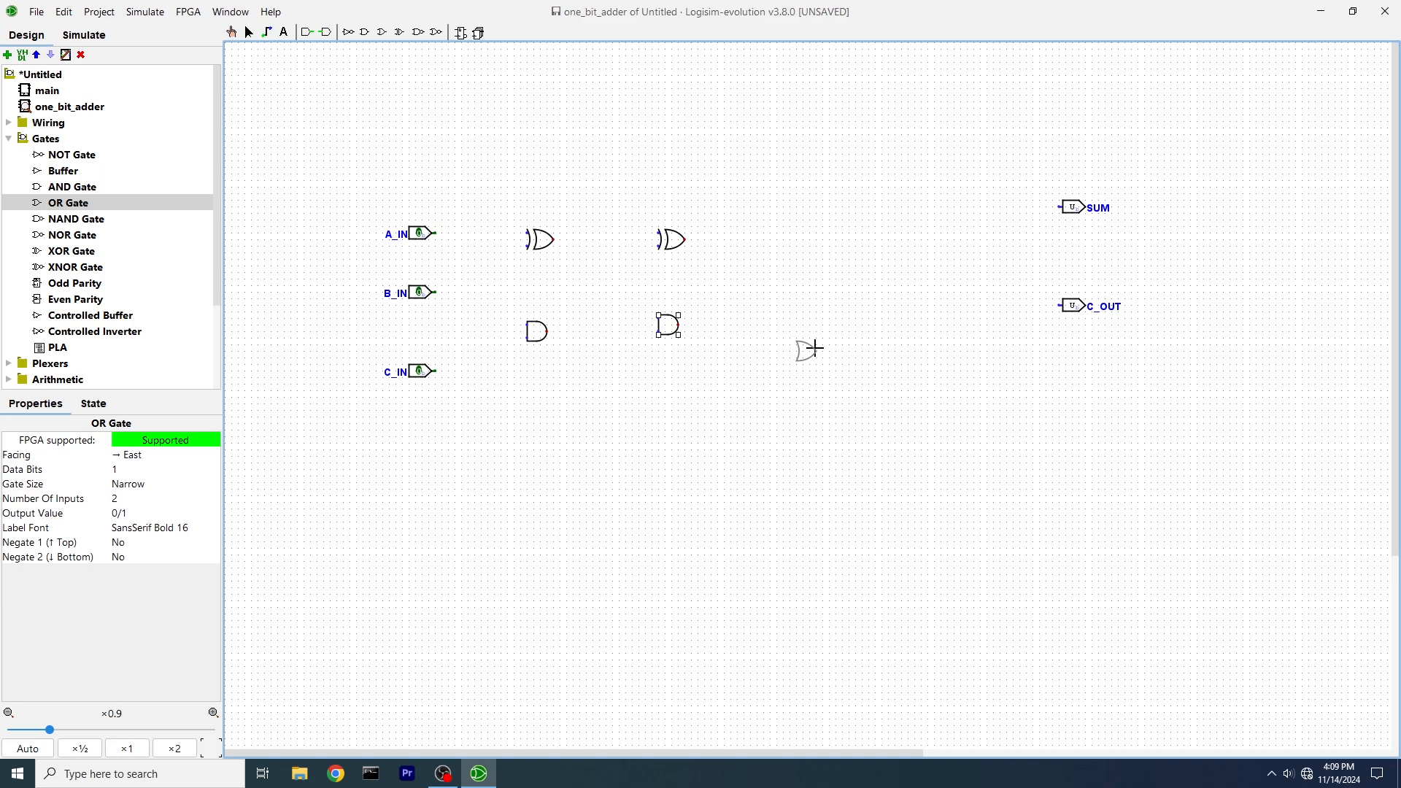
{"action": "left_click", "coordinate": [909, 313]}
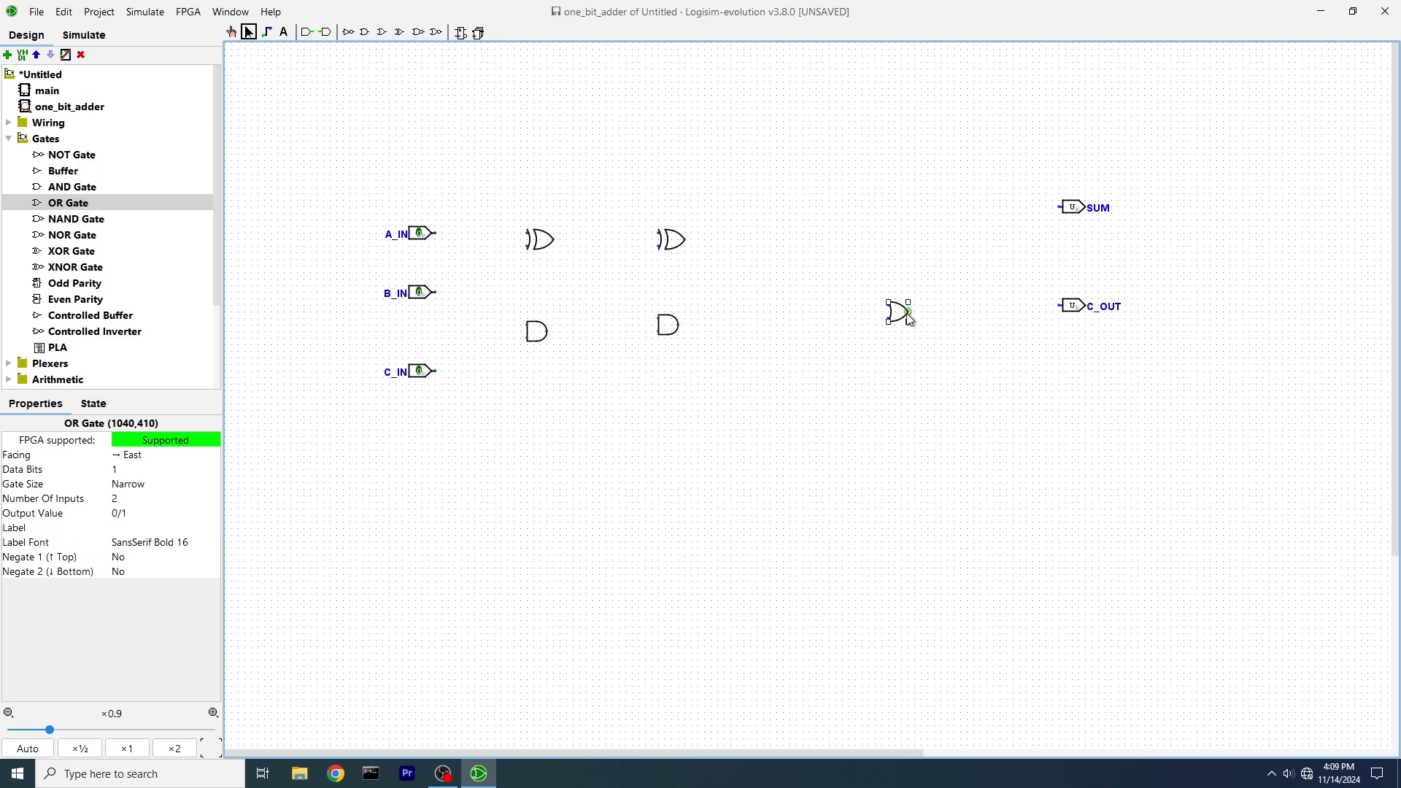
Wire the OR gate's output to the C_OUT pin, and shift the SUM pin left, closer to the gates.
{"action": "left_click_drag", "start_coordinate": [912, 312], "coordinate": [1044, 309]}
{"action": "left_click", "coordinate": [1072, 307]}
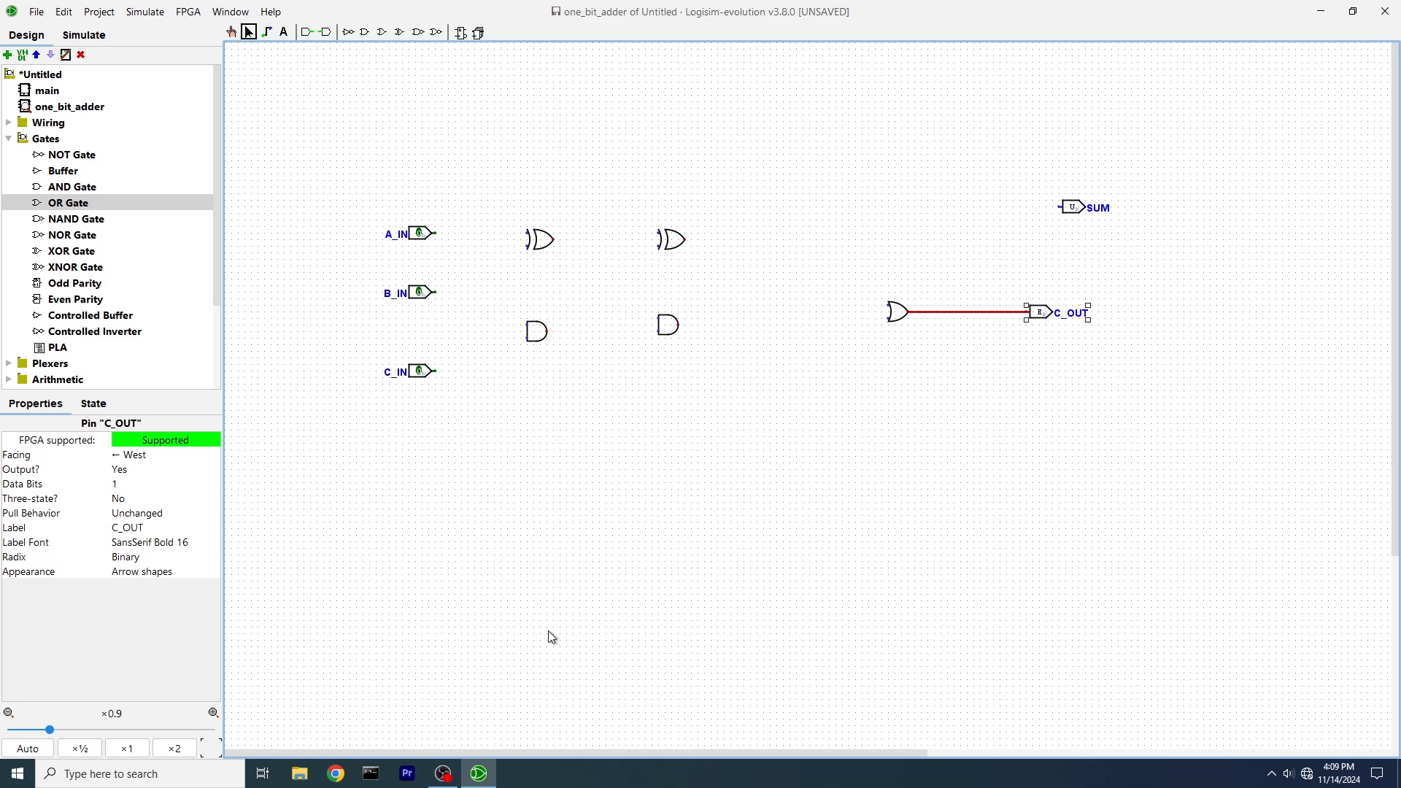
{"action": "left_click", "coordinate": [31, 750]}
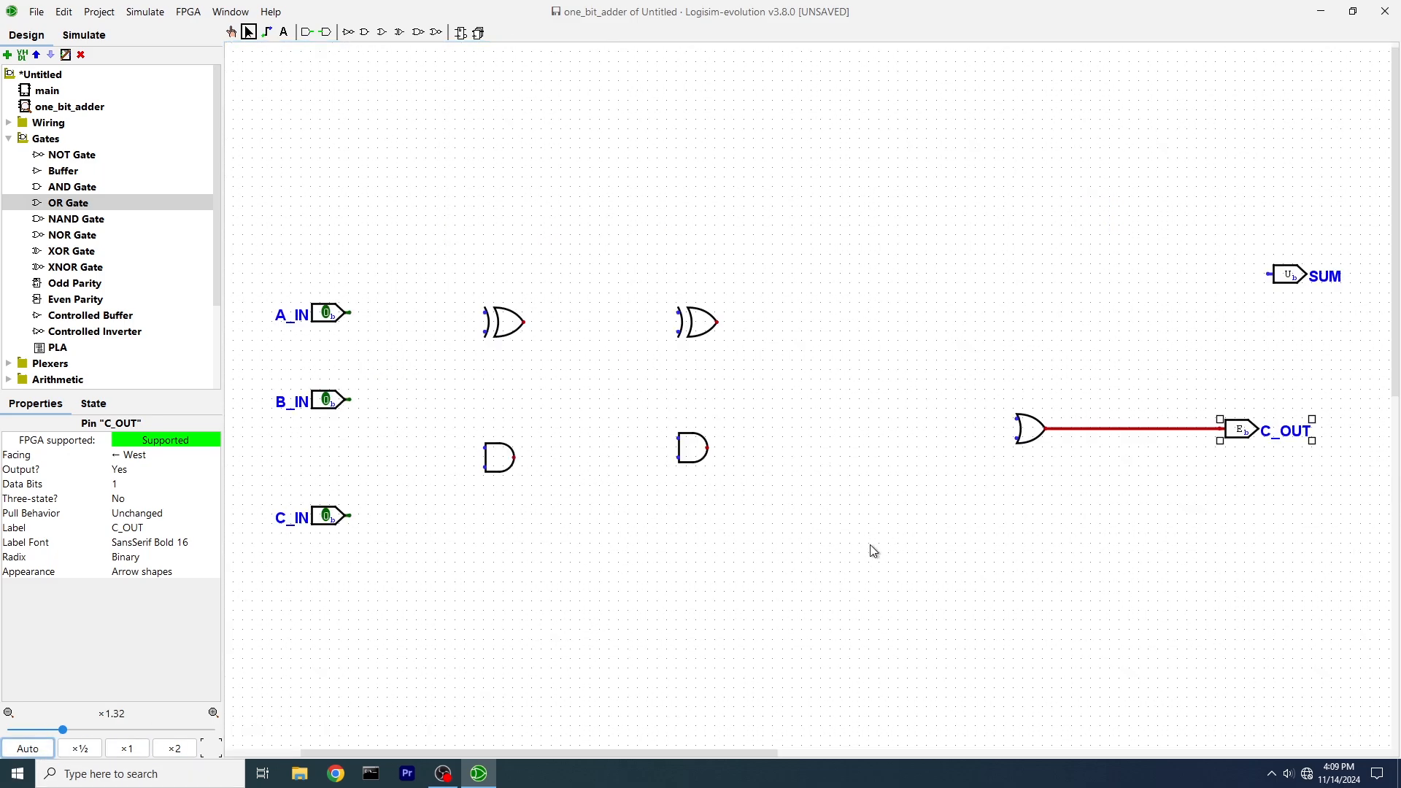
{"action": "left_click_drag", "start_coordinate": [1290, 275], "coordinate": [1229, 271]}
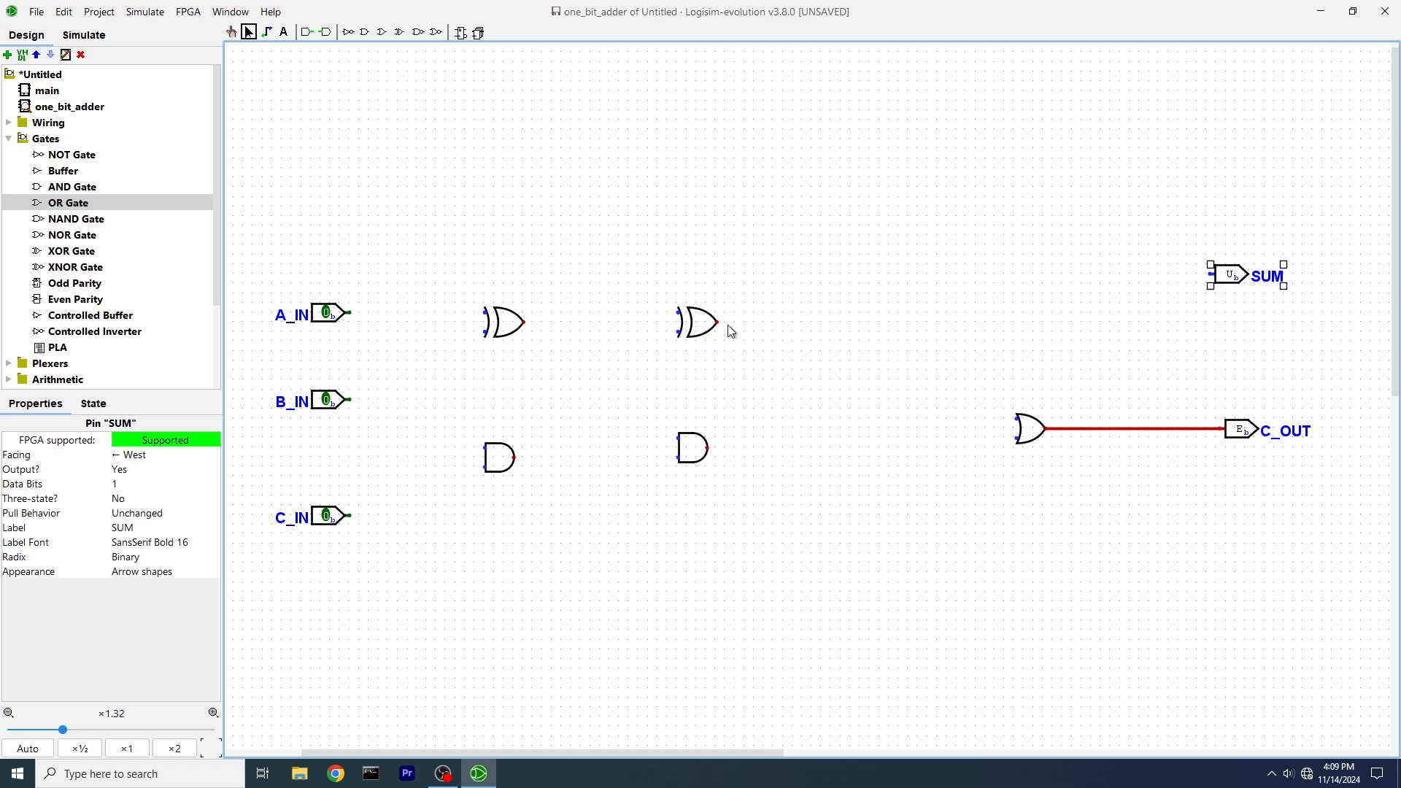
Reposition the right XOR gate and both AND gates, wiring the XOR output to SUM and the AND outputs to the OR gate's inputs.
{"action": "left_click_drag", "start_coordinate": [699, 323], "coordinate": [1213, 274]}
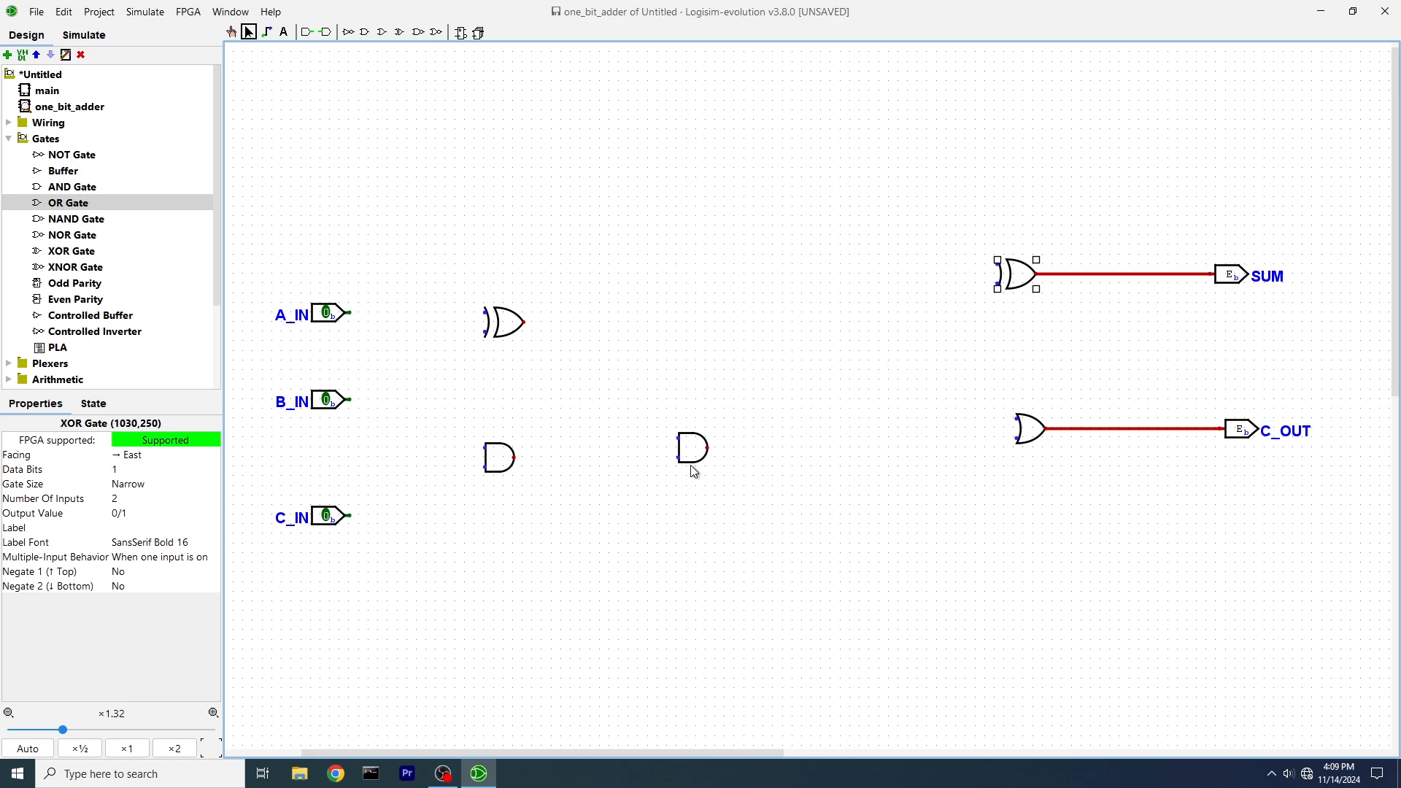
{"action": "left_click_drag", "start_coordinate": [693, 452], "coordinate": [1016, 422]}
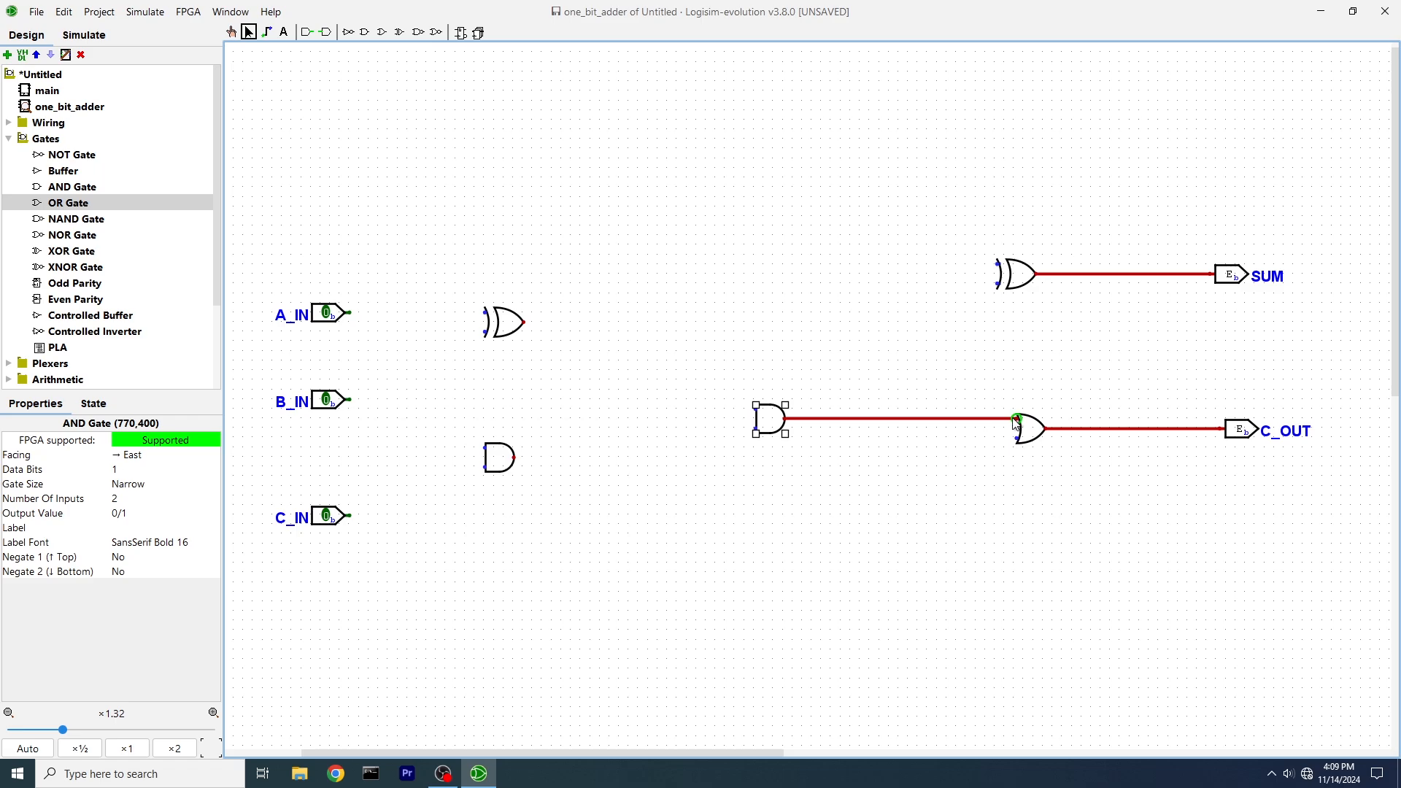
{"action": "left_click_drag", "start_coordinate": [500, 473], "coordinate": [1019, 443]}
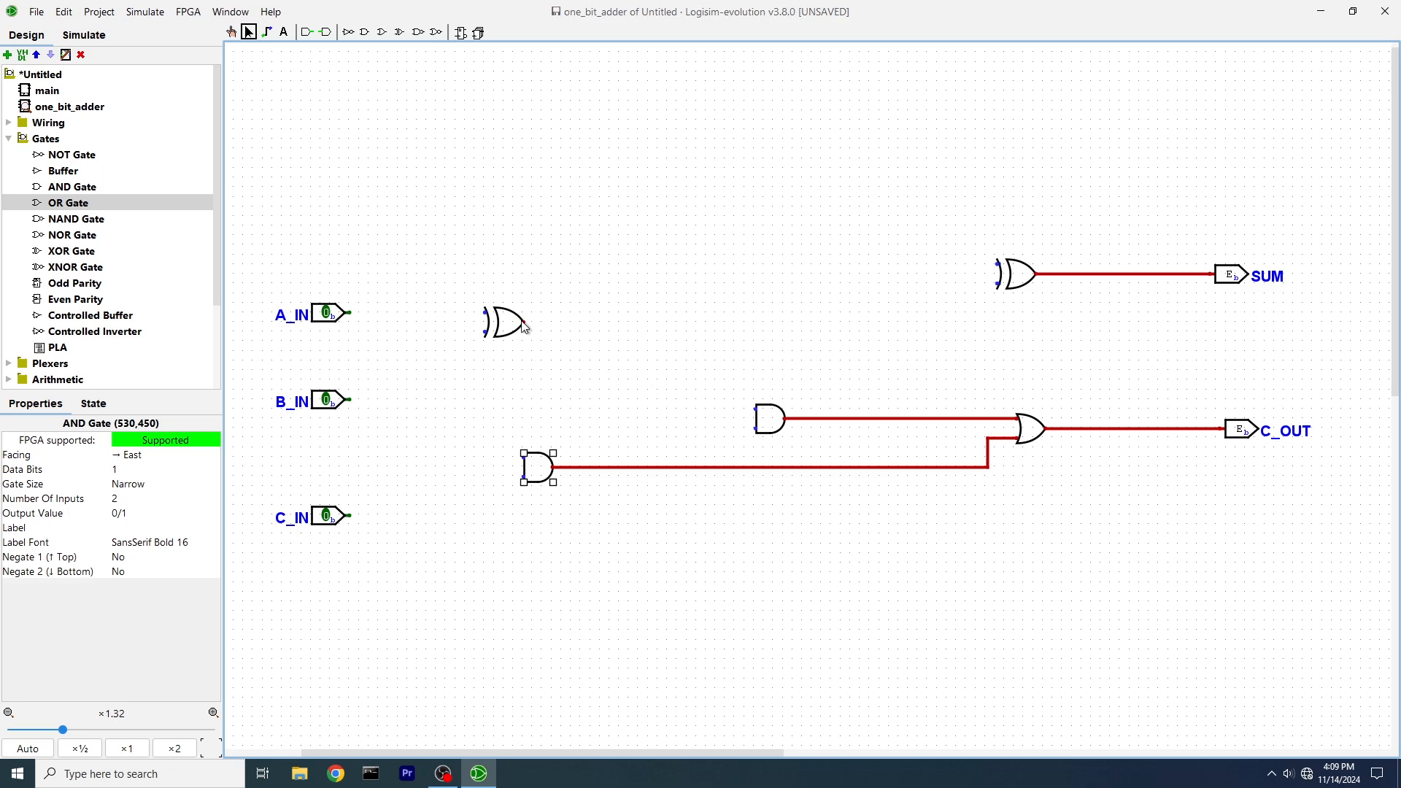
Wire the left XOR gate's output and the C_IN pin to the inputs of both the right XOR gate and the upper AND gate.
{"action": "left_click_drag", "start_coordinate": [524, 326], "coordinate": [998, 263]}
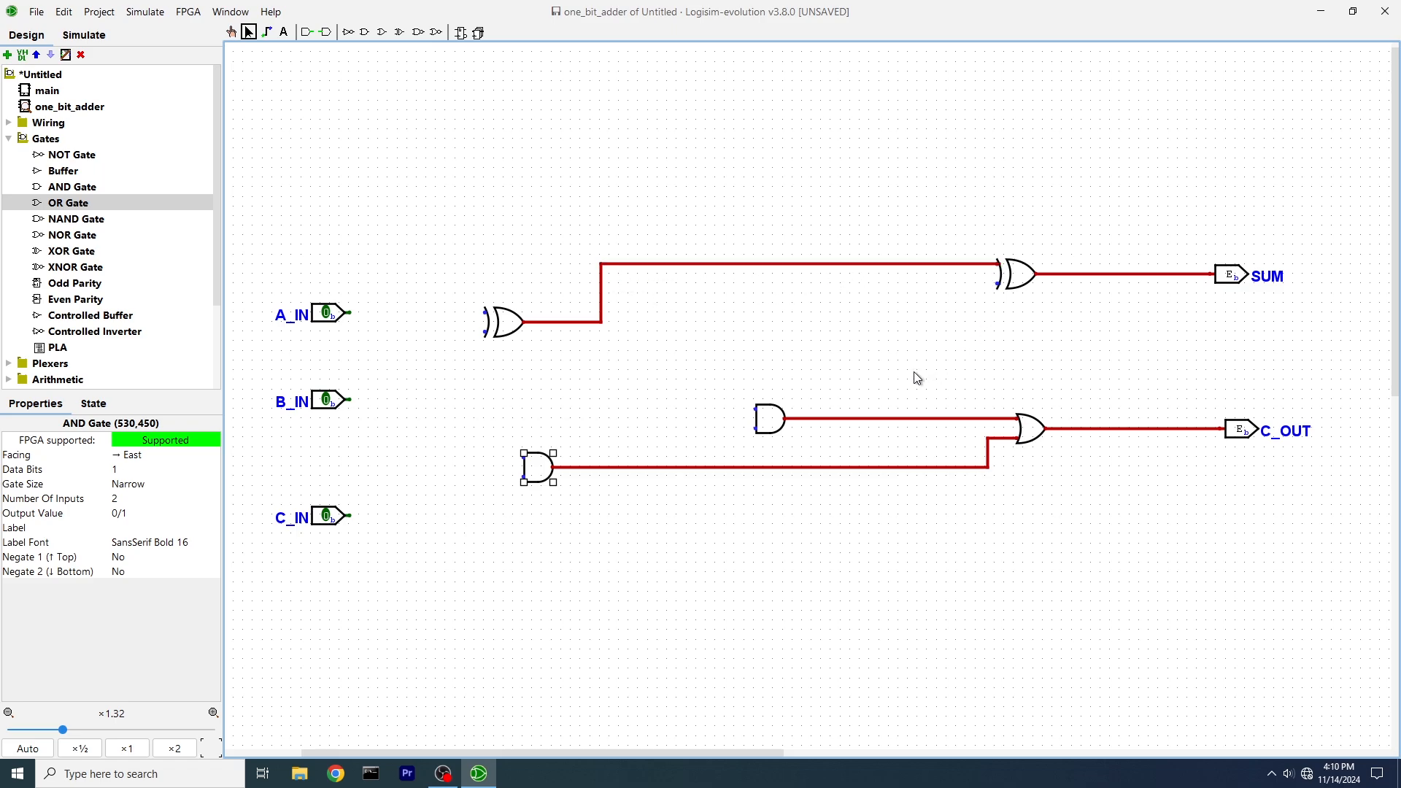
{"action": "left_click_drag", "start_coordinate": [755, 409], "coordinate": [603, 322]}
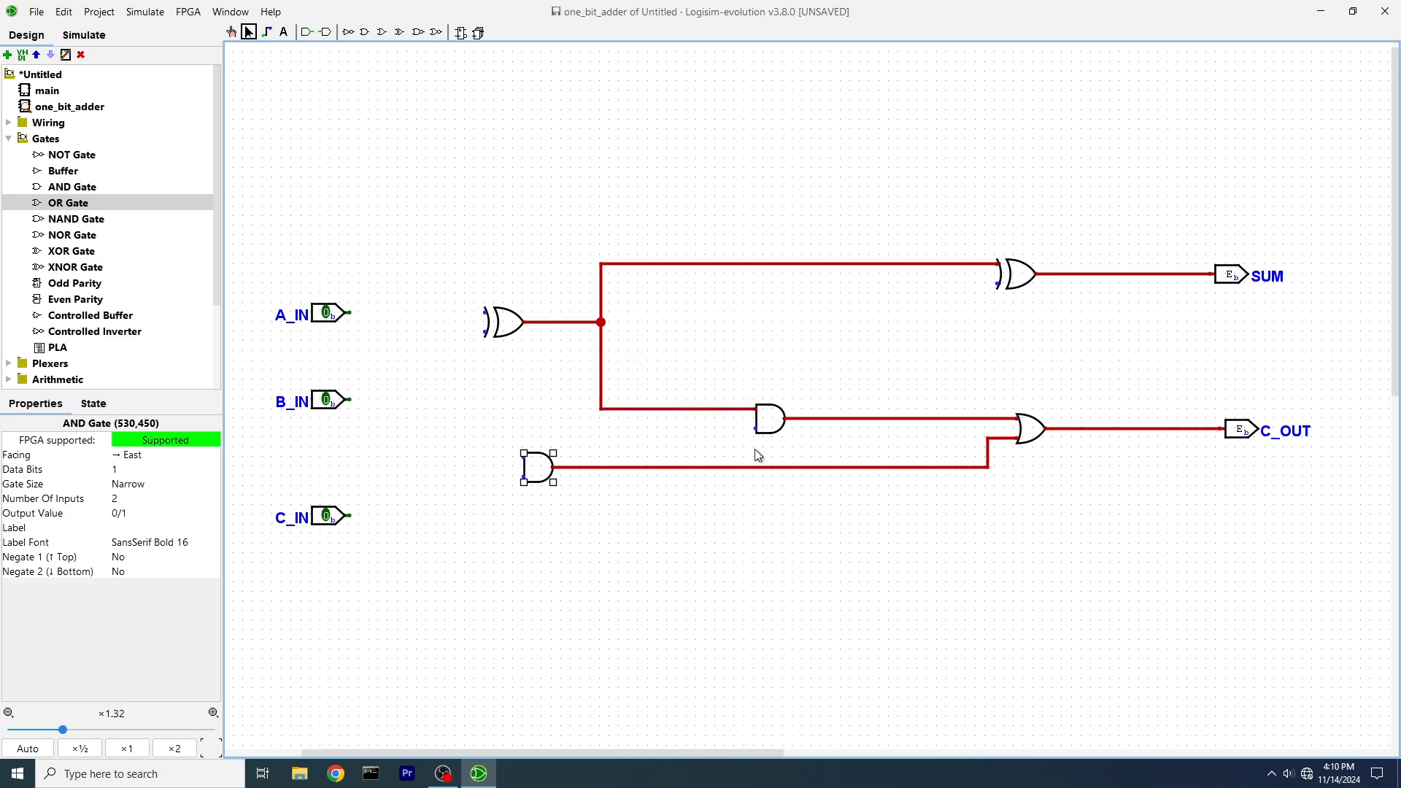
{"action": "left_click_drag", "start_coordinate": [349, 516], "coordinate": [719, 429]}
{"action": "left_click_drag", "start_coordinate": [718, 429], "coordinate": [755, 428]}
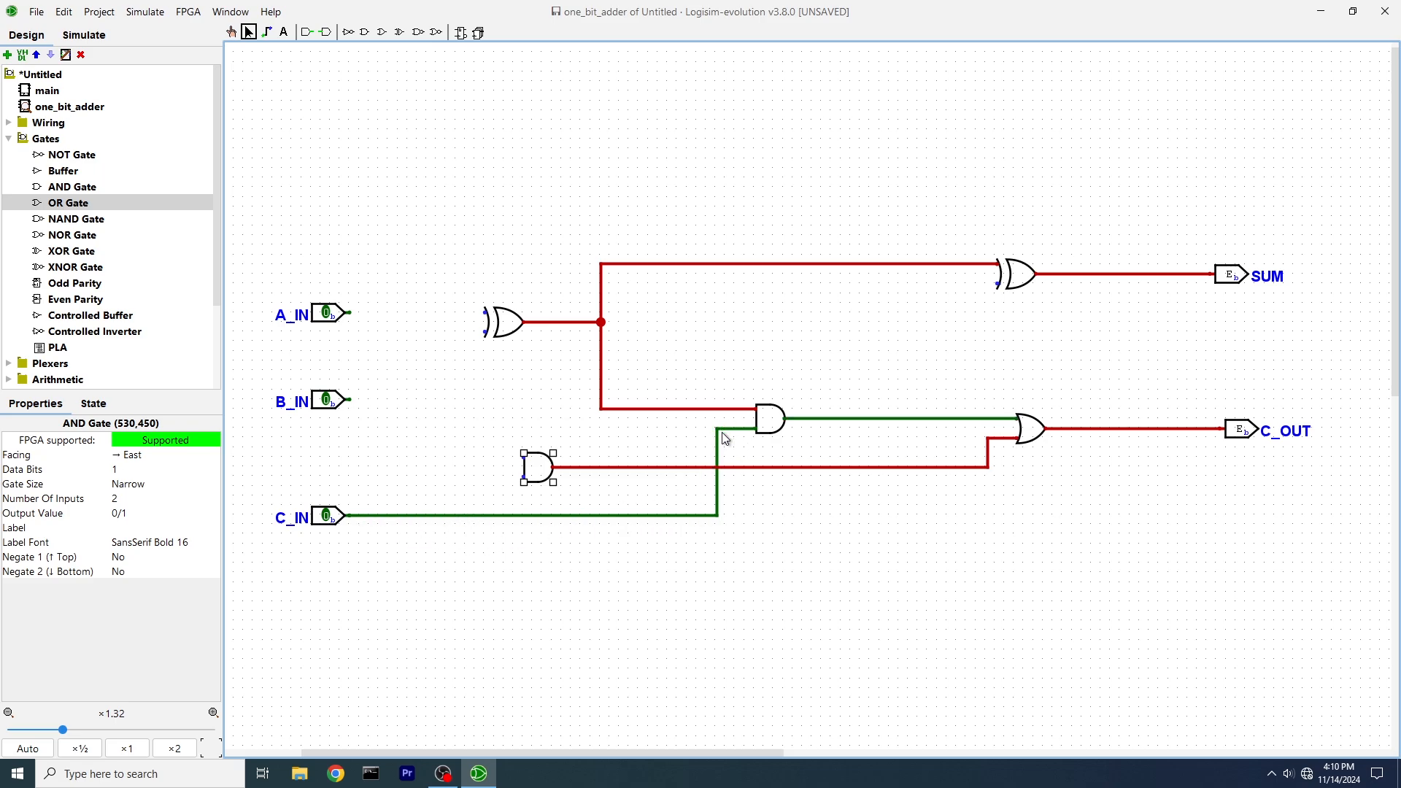
{"action": "left_click_drag", "start_coordinate": [717, 428], "coordinate": [998, 283]}
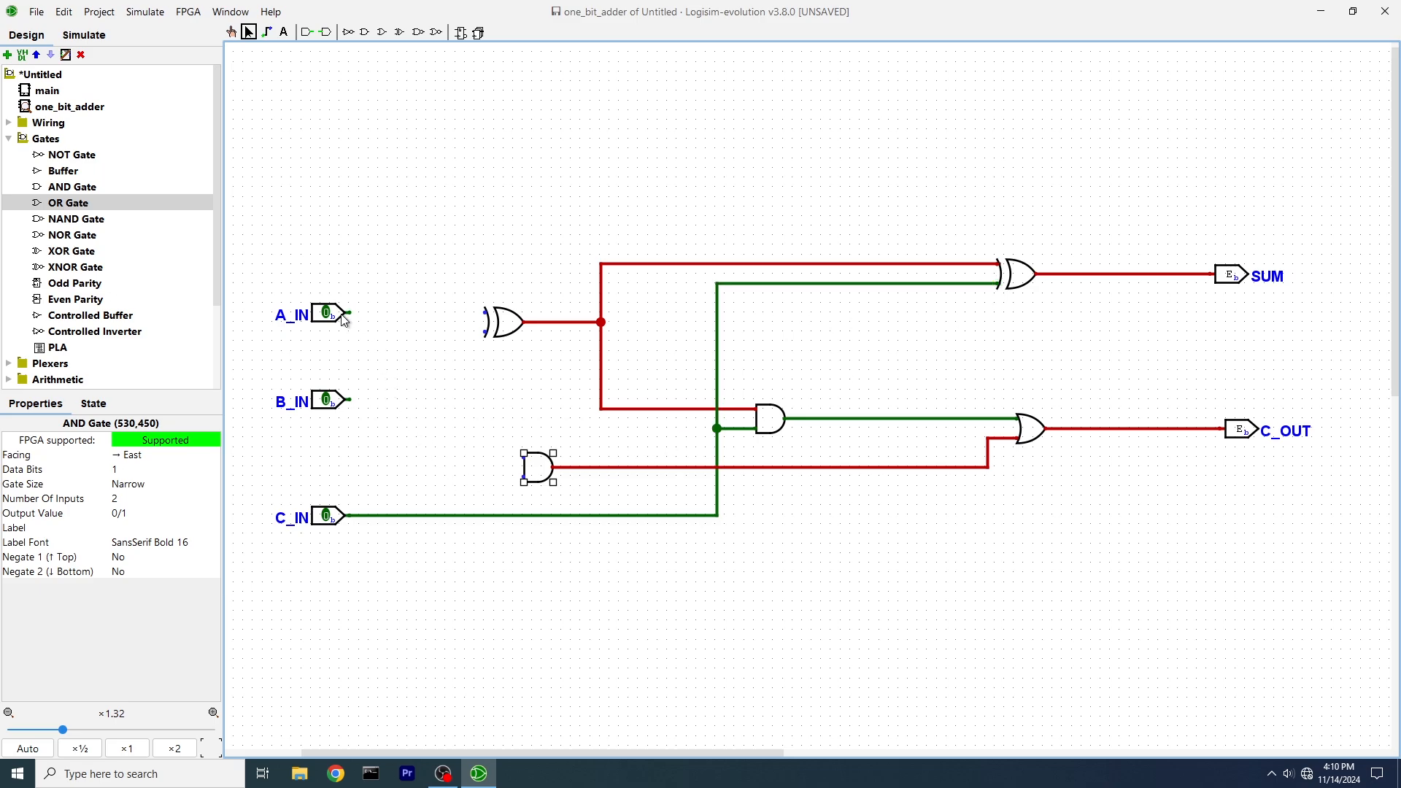
Wire the A_IN and B_IN pins to the inputs of both the left XOR gate and the lower AND gate.
{"action": "left_click_drag", "start_coordinate": [408, 316], "coordinate": [485, 312]}
{"action": "mouse_move", "coordinate": [385, 398]}
{"action": "left_mouse_down"}
{"action": "mouse_move", "coordinate": [410, 331]}
{"action": "mouse_move", "coordinate": [485, 331]}
{"action": "left_mouse_up"}
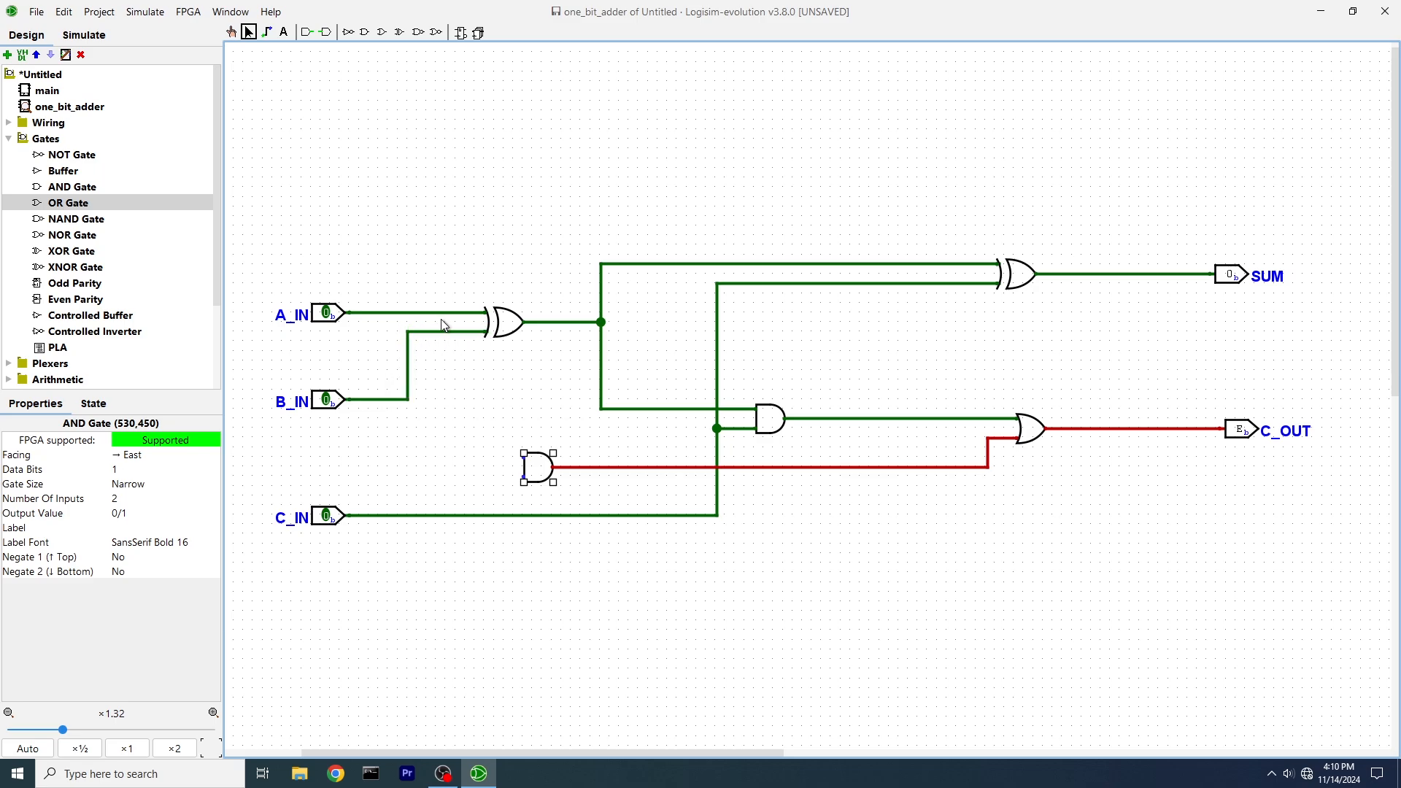
{"action": "left_click_drag", "start_coordinate": [436, 312], "coordinate": [525, 457]}
{"action": "left_click_drag", "start_coordinate": [407, 399], "coordinate": [524, 476]}
Test the full adder by switching A_IN, B_IN and C_IN individually to 1 and back to 0.
{"action": "left_click", "coordinate": [232, 32]}
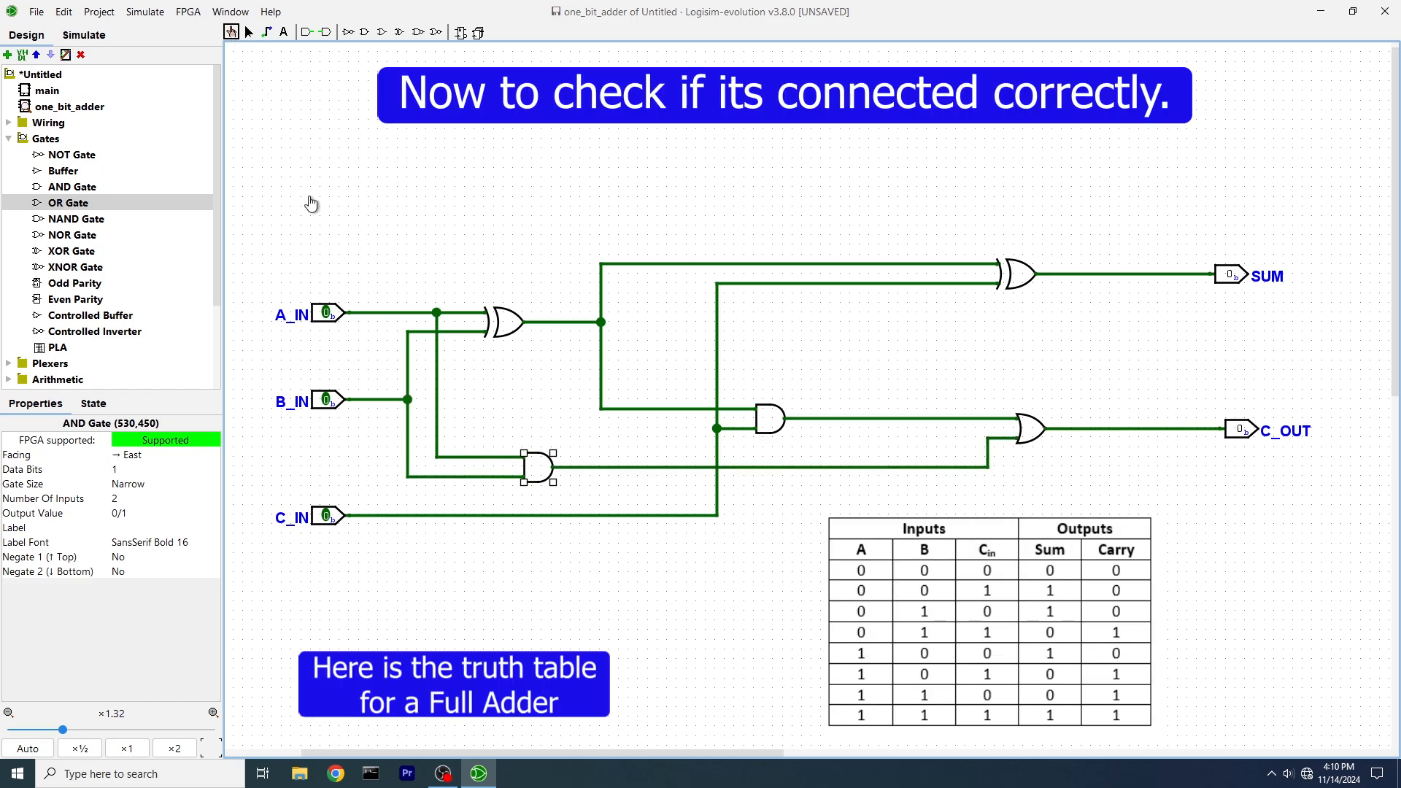
{"action": "left_click", "coordinate": [325, 320]}
{"action": "left_click", "coordinate": [325, 320]}
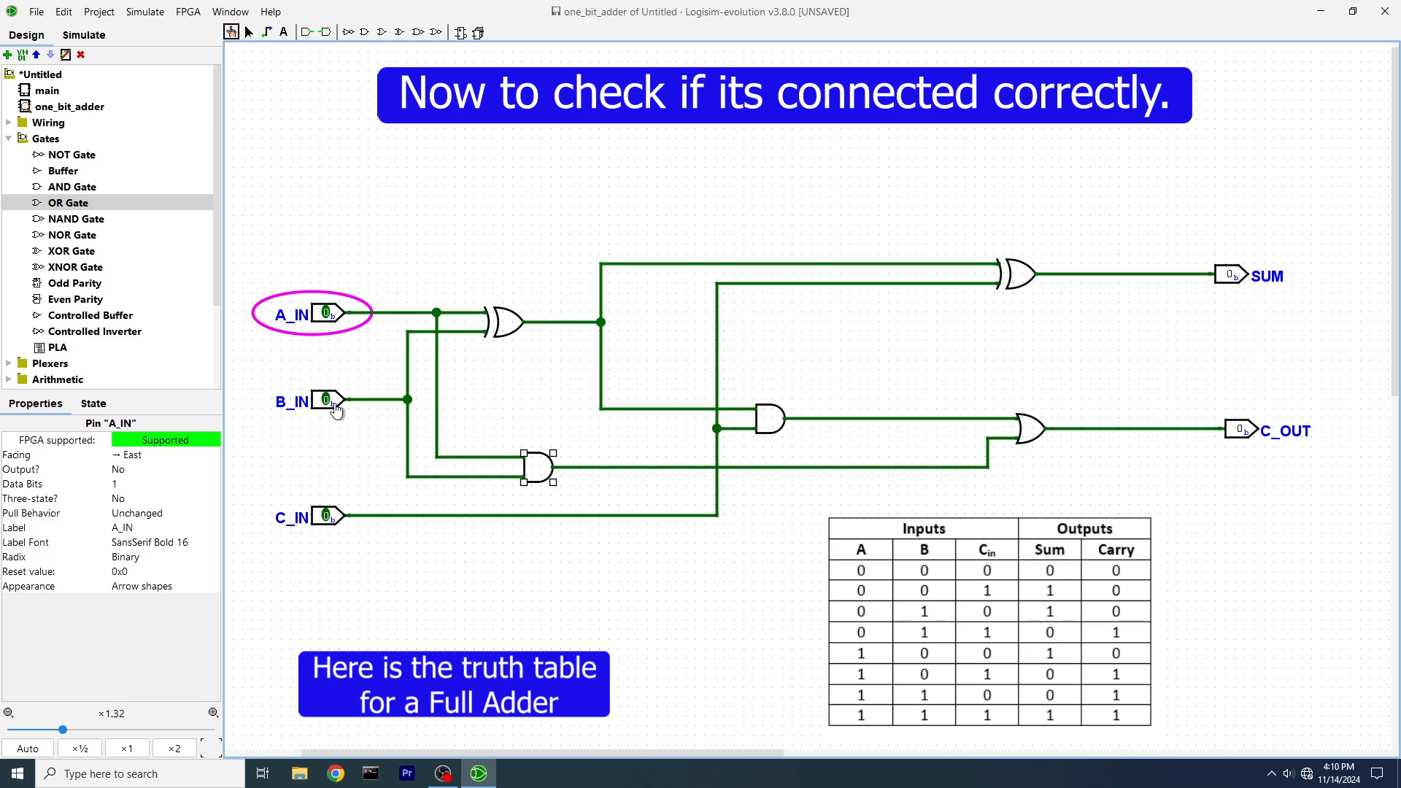
{"action": "left_click", "coordinate": [330, 401]}
{"action": "left_click", "coordinate": [330, 401]}
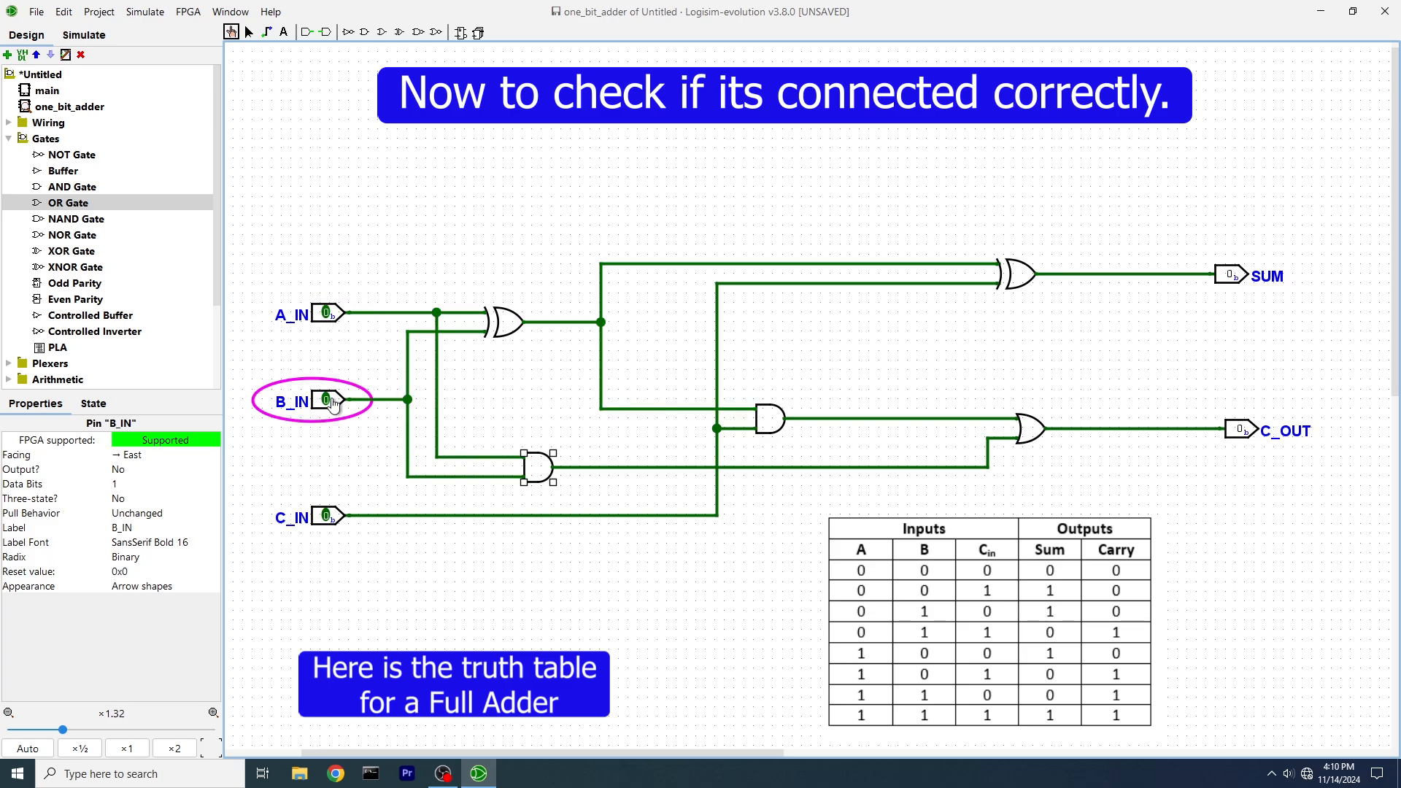
{"action": "left_click", "coordinate": [326, 513]}
{"action": "left_click", "coordinate": [328, 510]}
Set A_IN to 1 and test the adder by toggling B_IN and C_IN one at a time.
{"action": "left_click", "coordinate": [324, 315]}
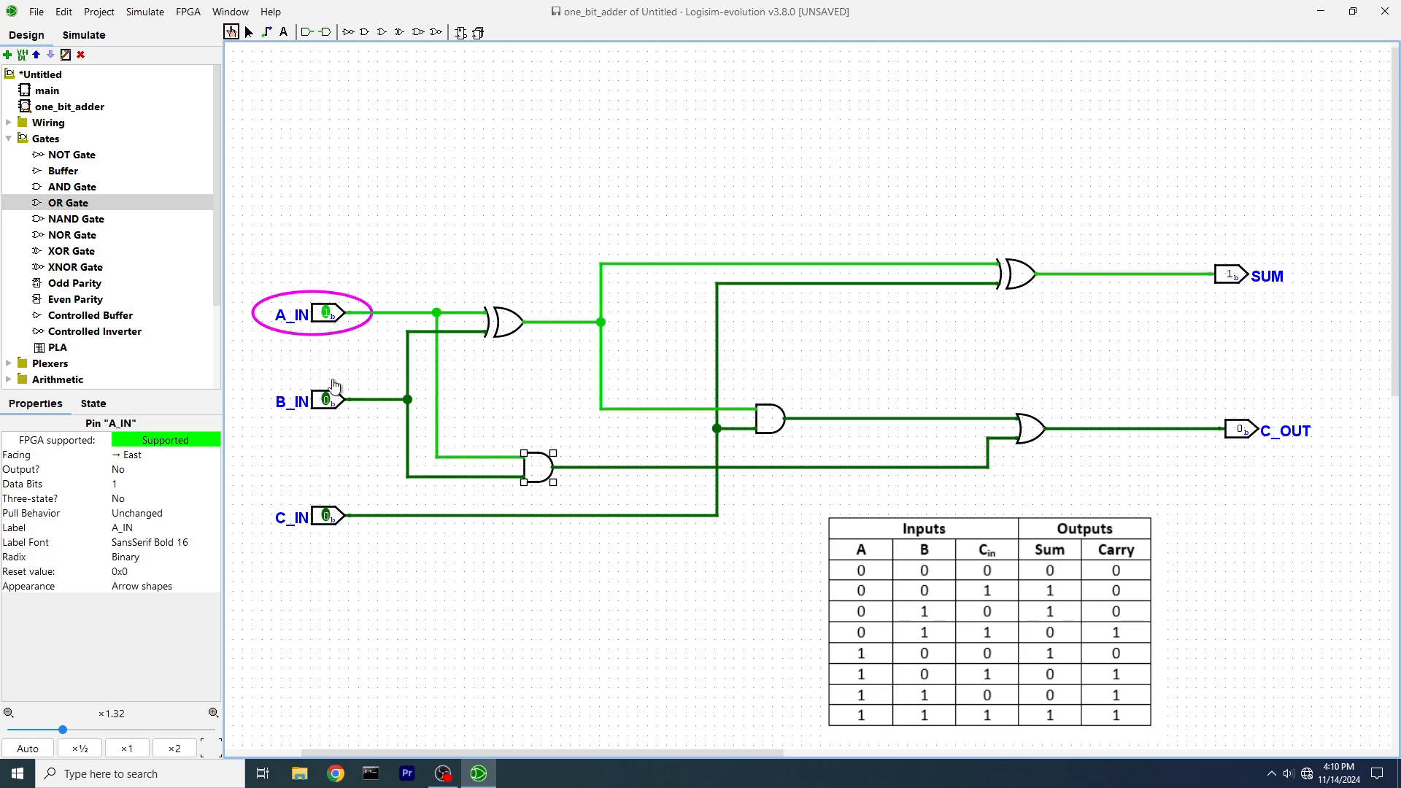
{"action": "left_click", "coordinate": [330, 403]}
{"action": "left_click", "coordinate": [329, 401]}
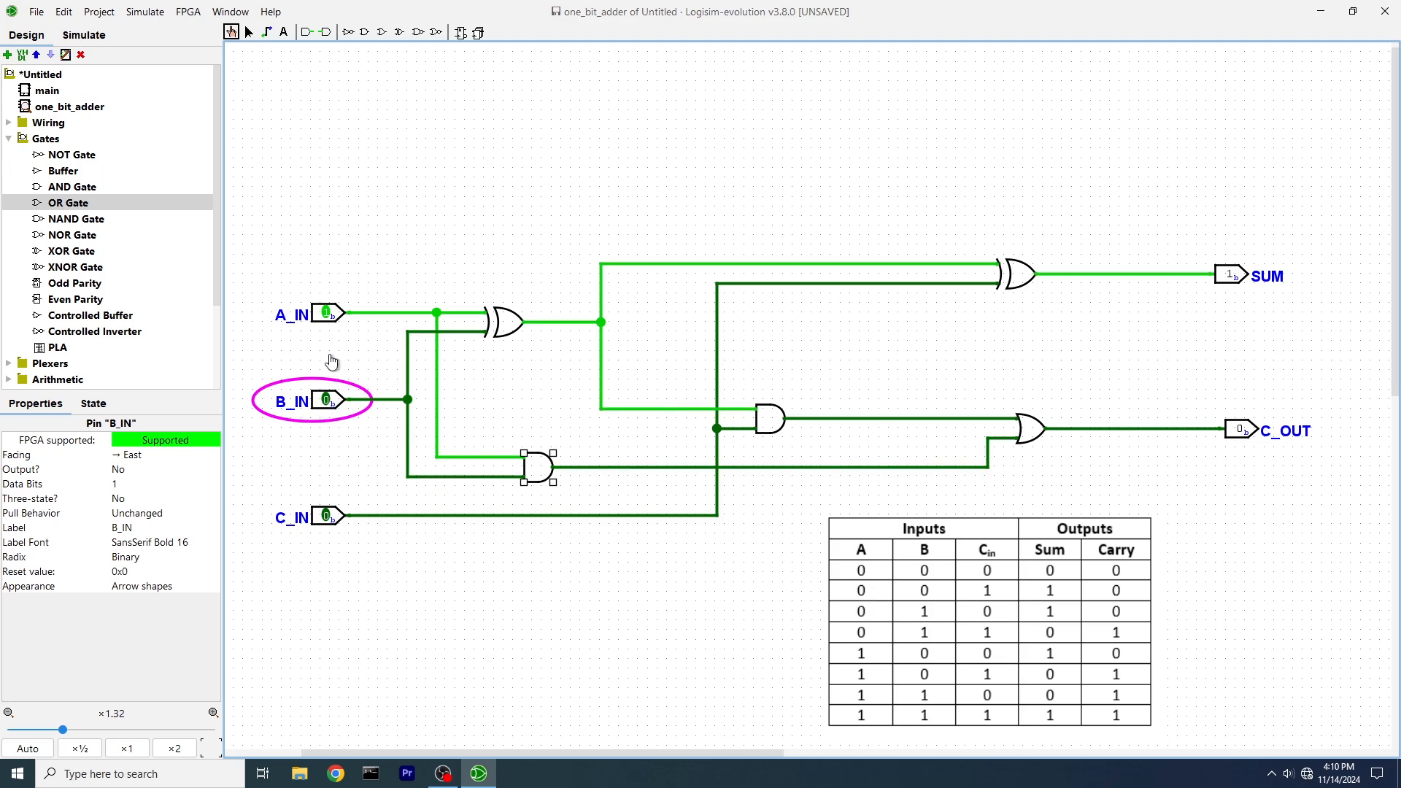
{"action": "left_click", "coordinate": [326, 516]}
{"action": "left_click", "coordinate": [326, 517]}
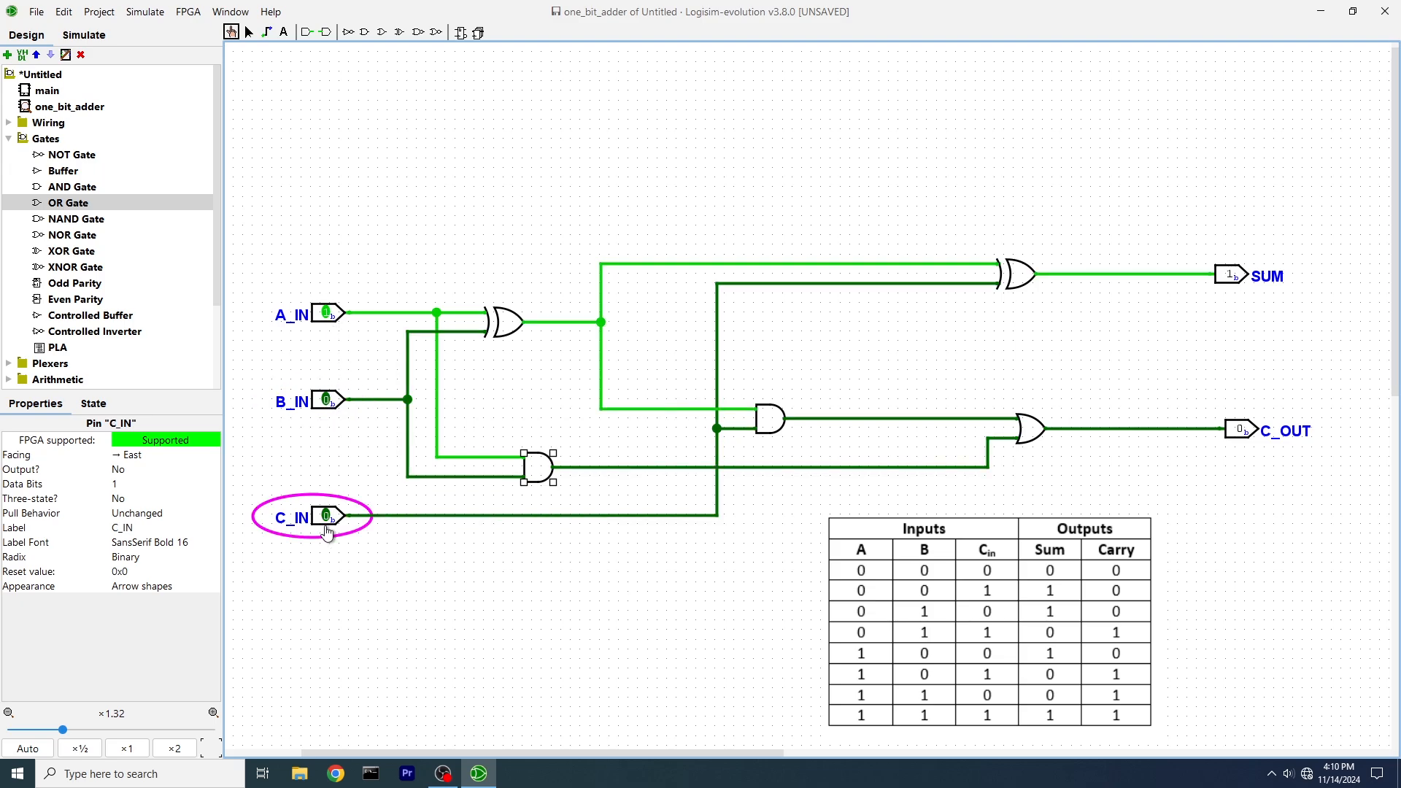
Set A_IN to 0 and B_IN to 1, and test the adder by toggling C_IN.
{"action": "left_click", "coordinate": [330, 315]}
{"action": "left_click", "coordinate": [326, 315]}
{"action": "left_click", "coordinate": [329, 401]}
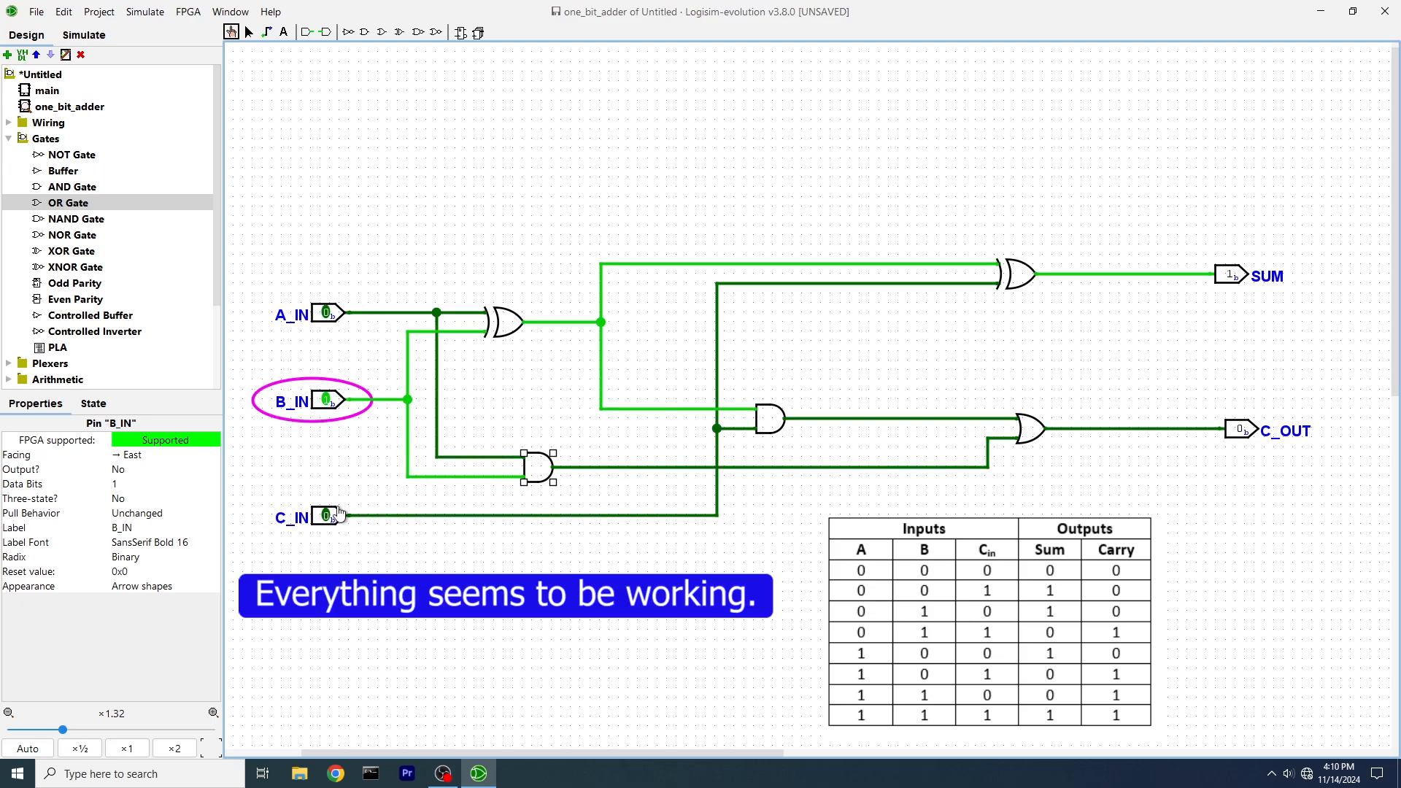
{"action": "left_click", "coordinate": [330, 518]}
{"action": "left_click", "coordinate": [334, 518]}
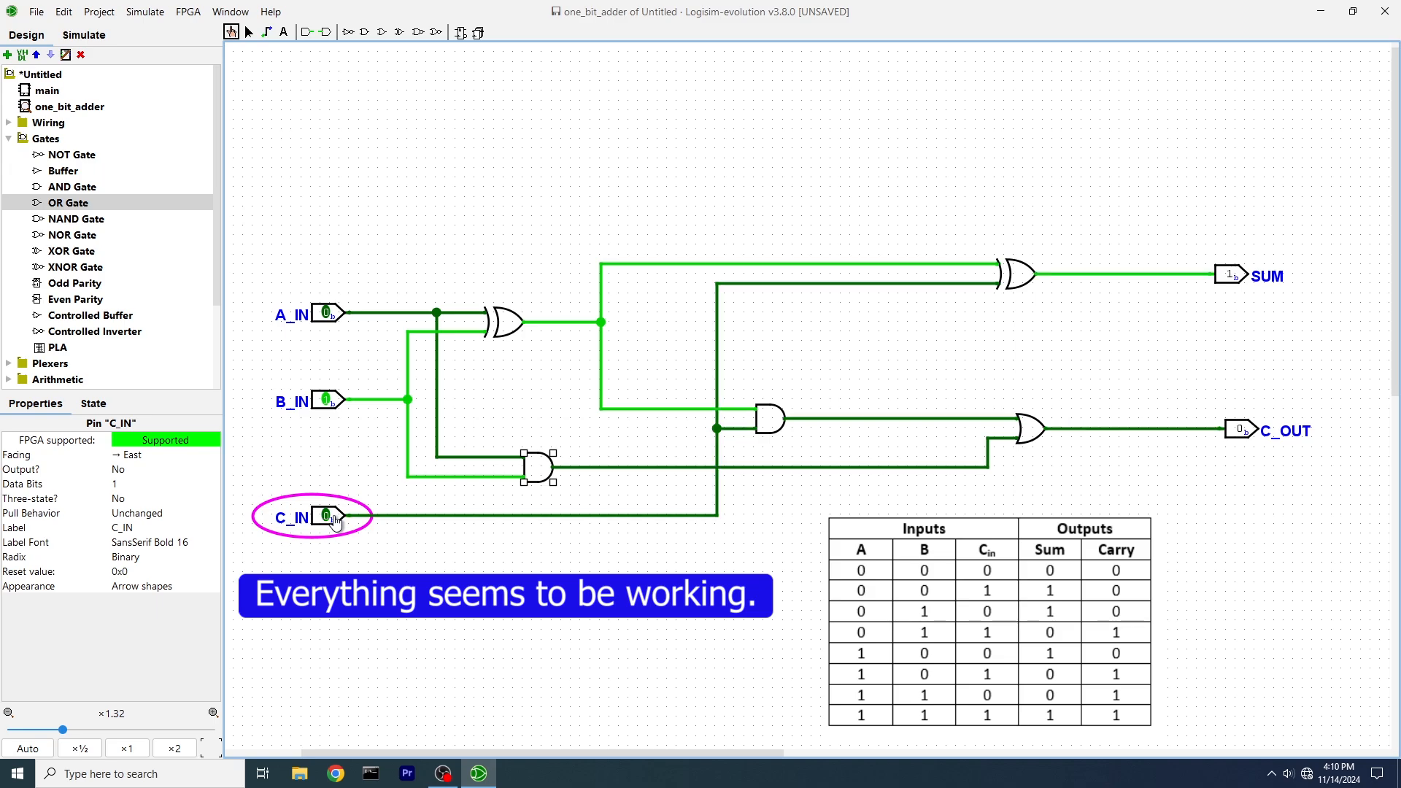
Test the adder with A_IN and B_IN at 1 while toggling C_IN, and return all inputs to 0.
{"action": "left_click", "coordinate": [330, 317]}
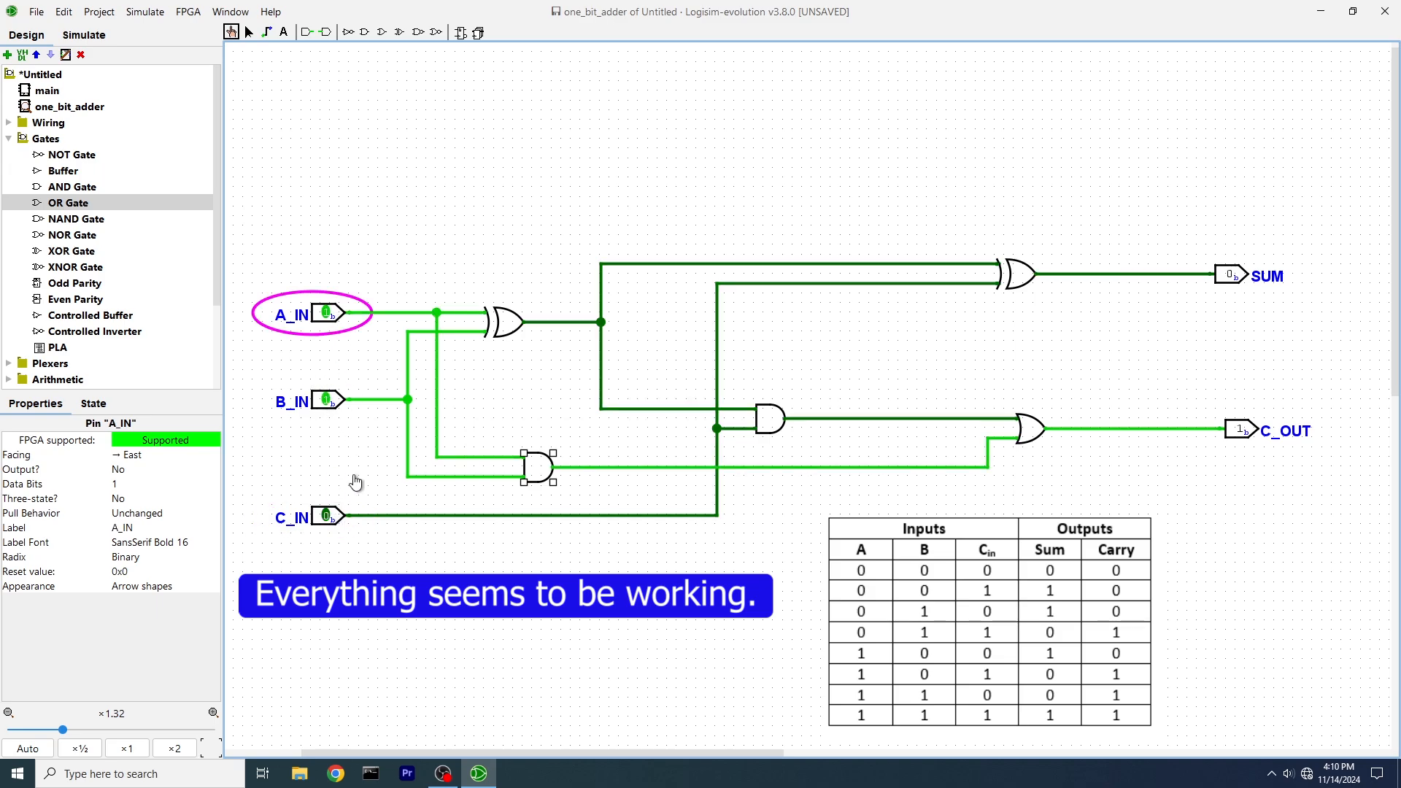
{"action": "left_click", "coordinate": [328, 518]}
{"action": "left_click", "coordinate": [329, 518]}
{"action": "left_click", "coordinate": [328, 400]}
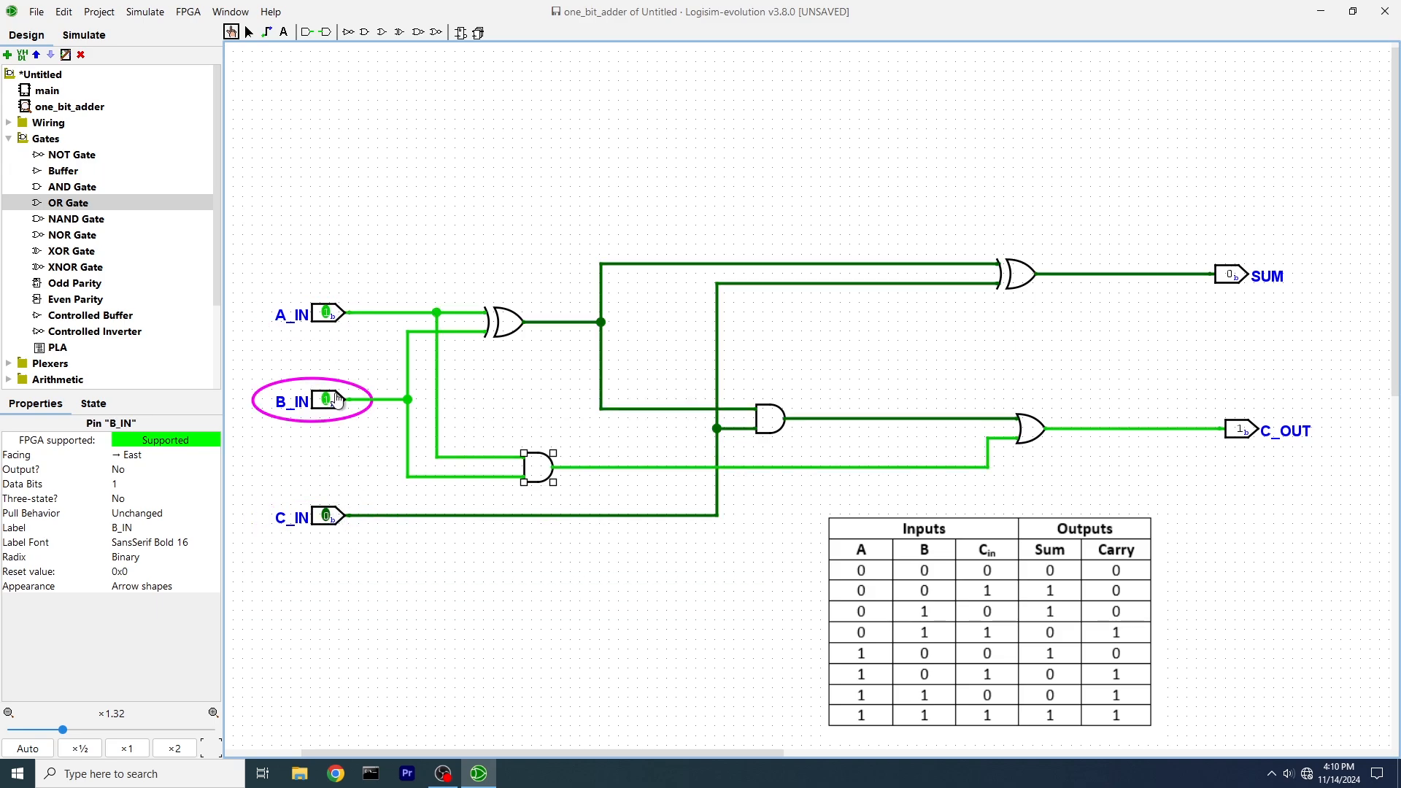
{"action": "left_click", "coordinate": [328, 314]}
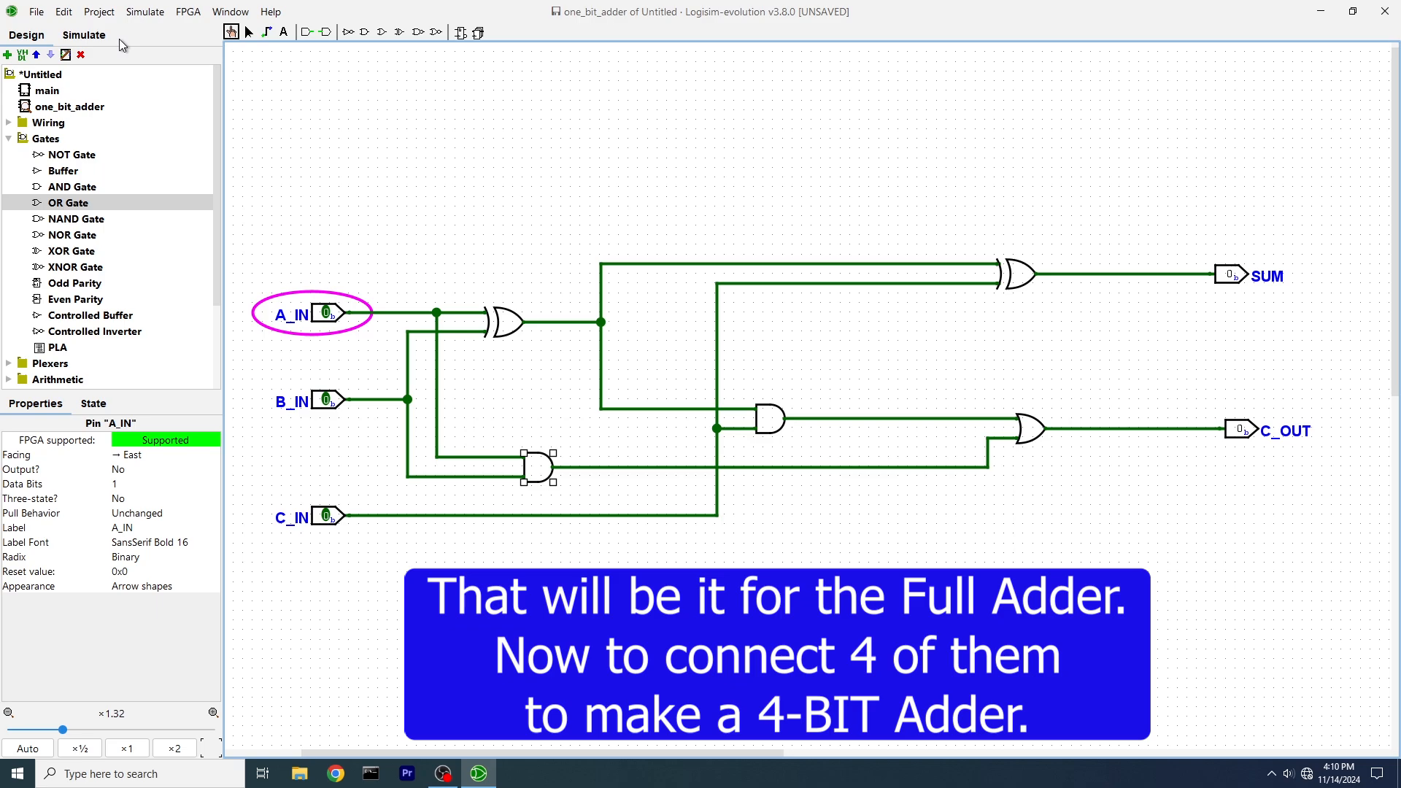
Add a new circuit named FOUR_BIT_ADDER to the project.
{"action": "left_click", "coordinate": [99, 12]}
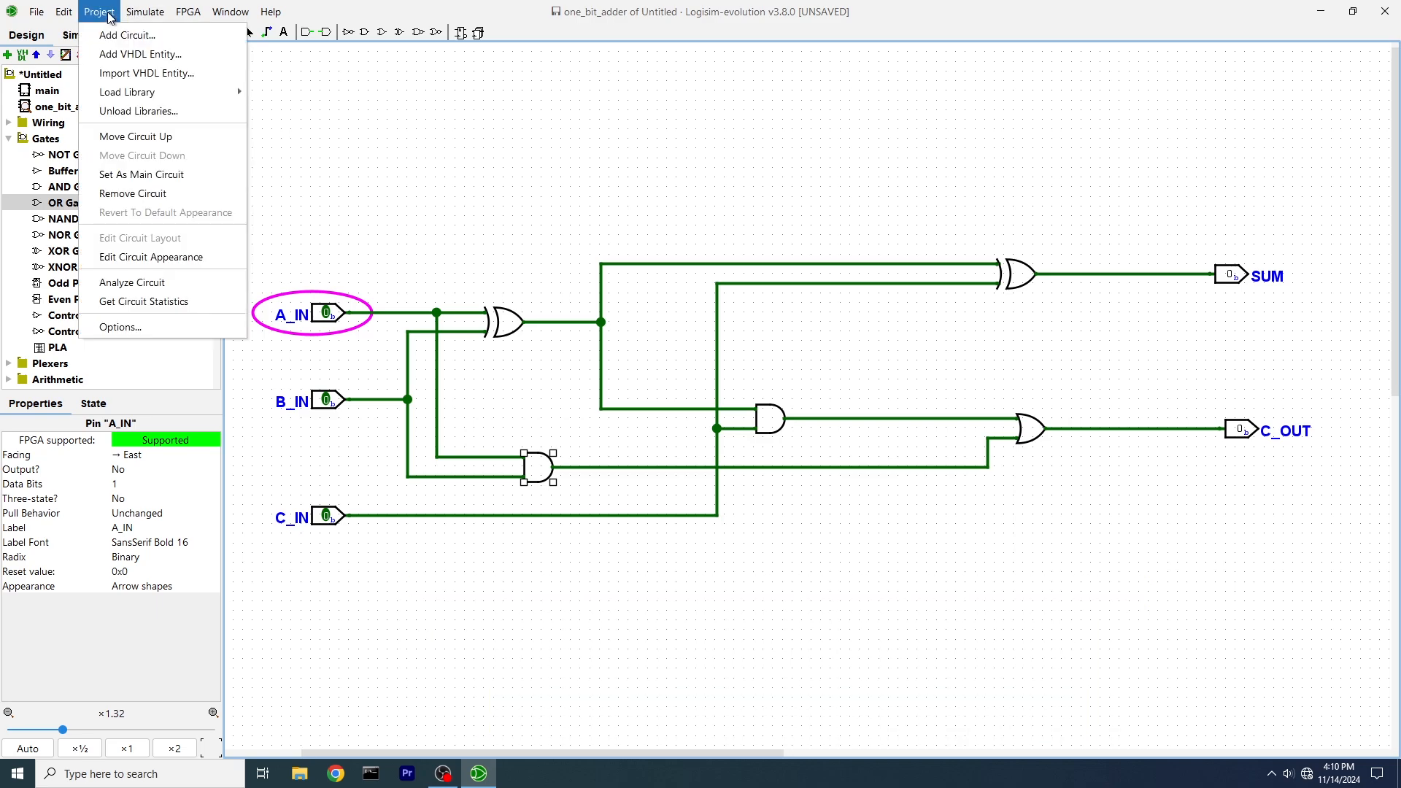
{"action": "left_click", "coordinate": [303, 209]}
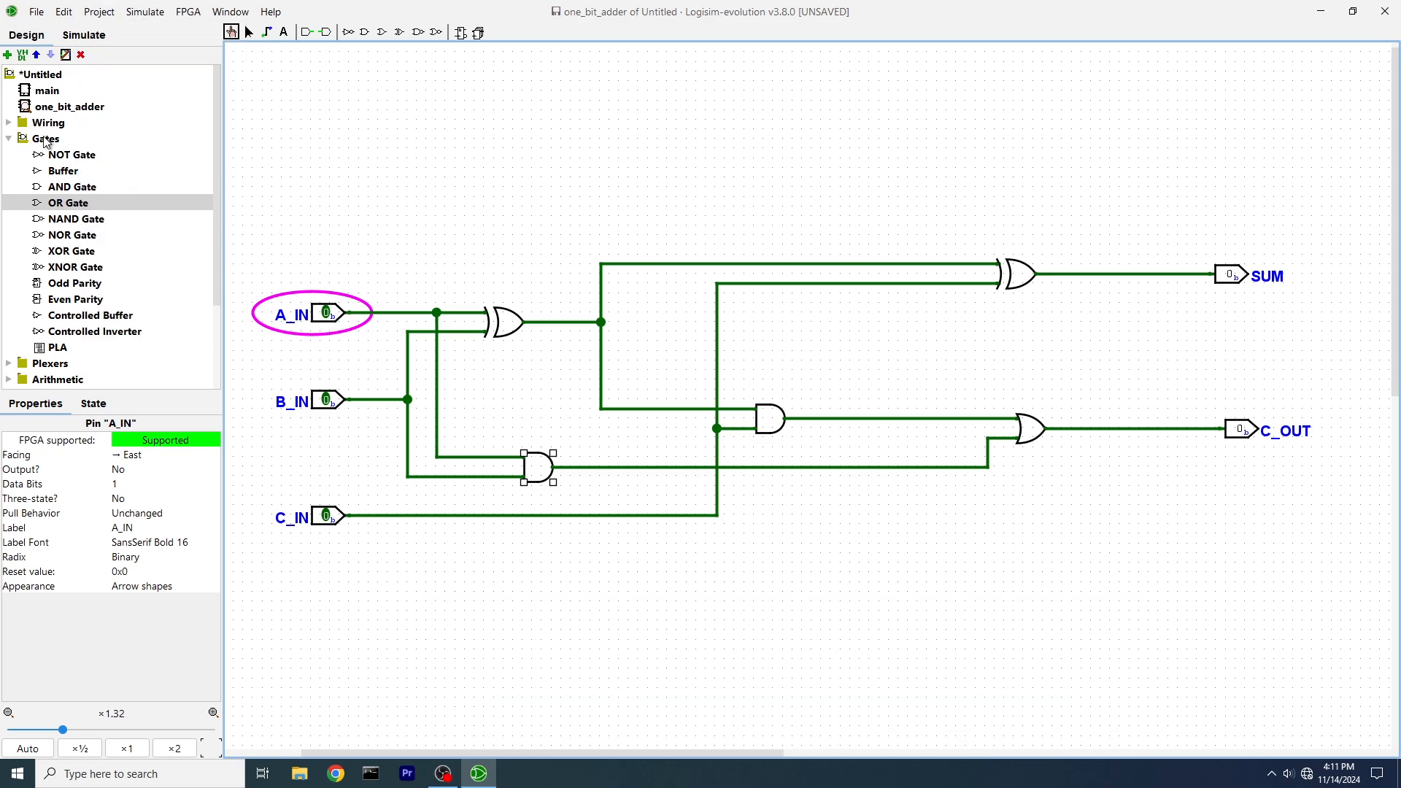
{"action": "left_click", "coordinate": [8, 55]}
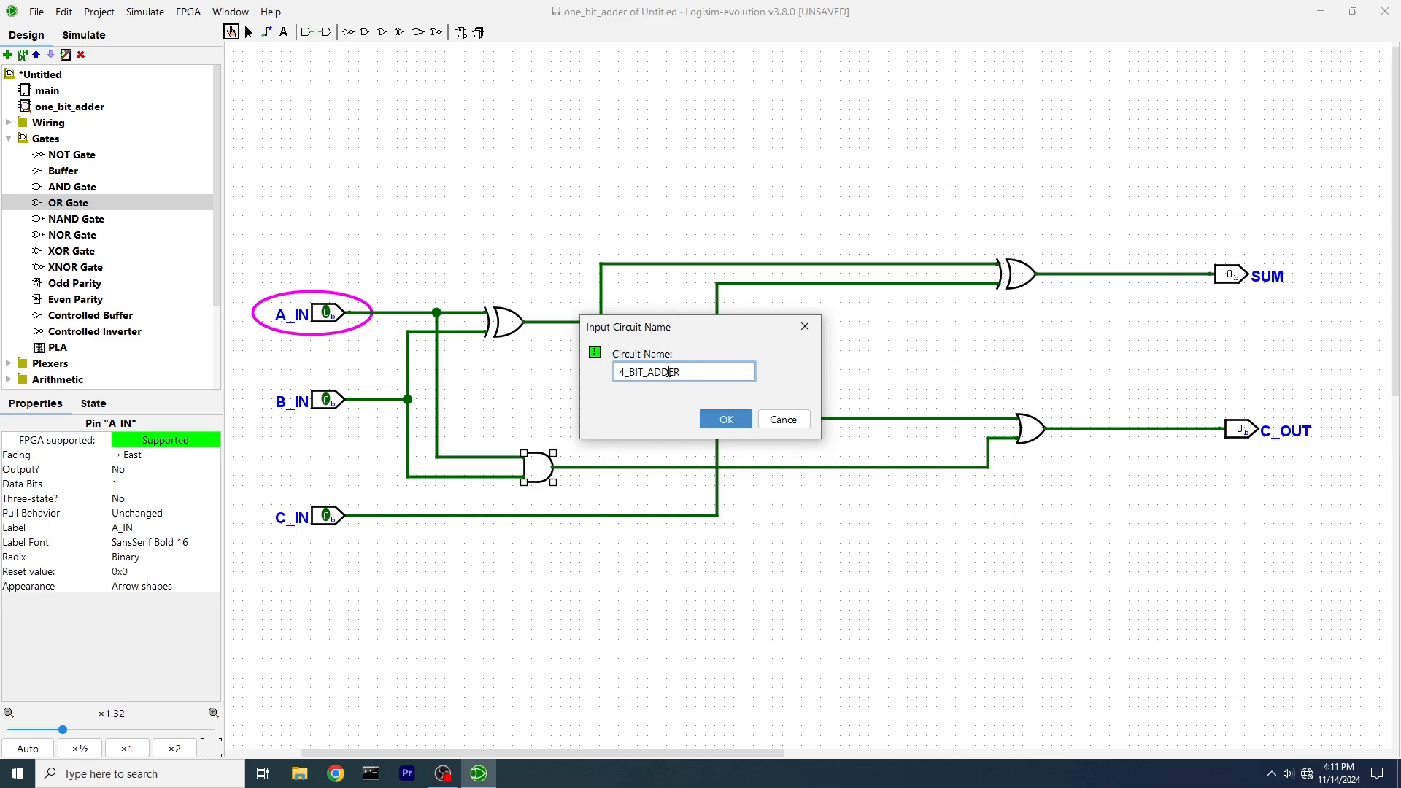
{"action": "key", "text": "BackSpace"}
{"action": "type", "text": "FOUR"}
{"action": "key", "text": "Return"}
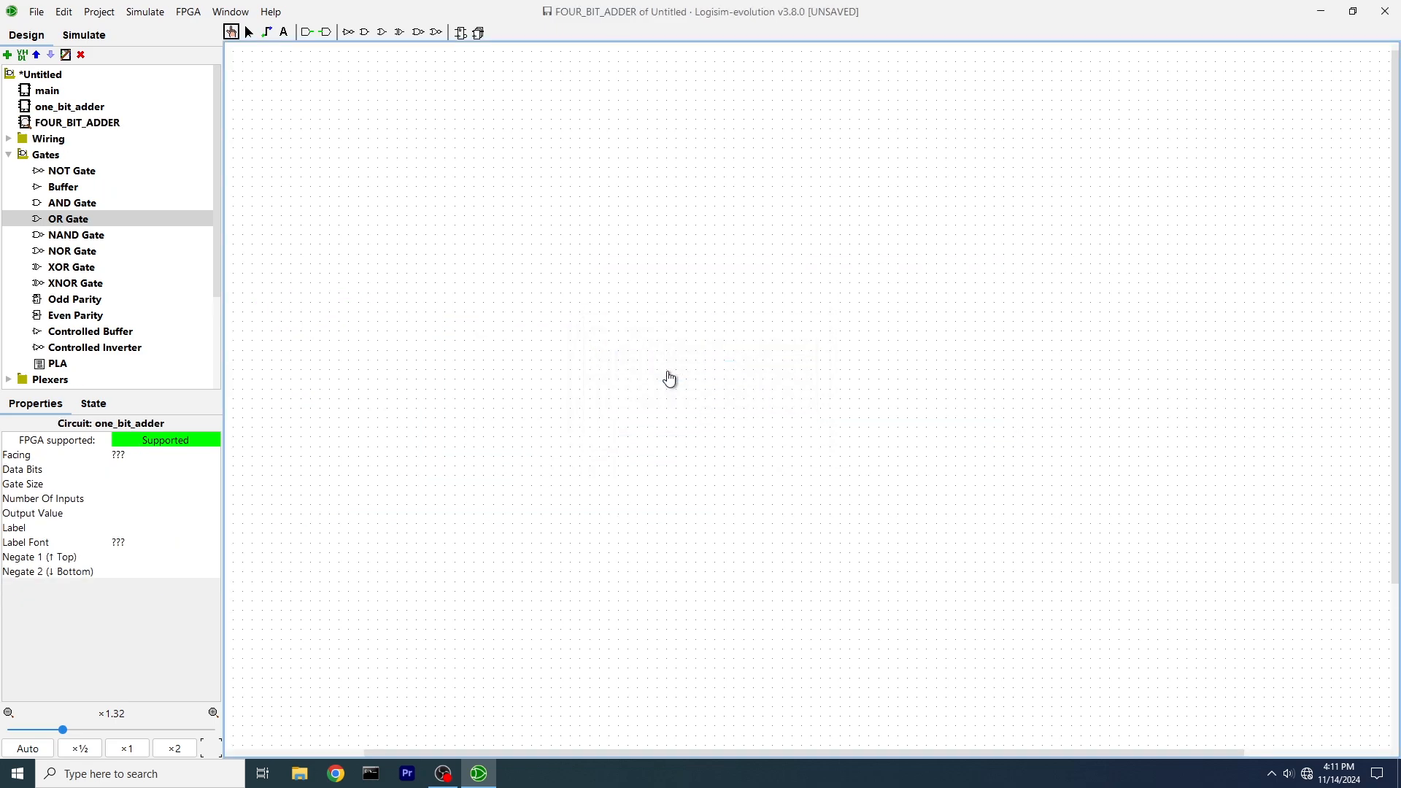
Place four one_bit_adder subcircuits in a vertical column in the FOUR_BIT_ADDER circuit.
{"action": "left_click", "coordinate": [86, 108]}
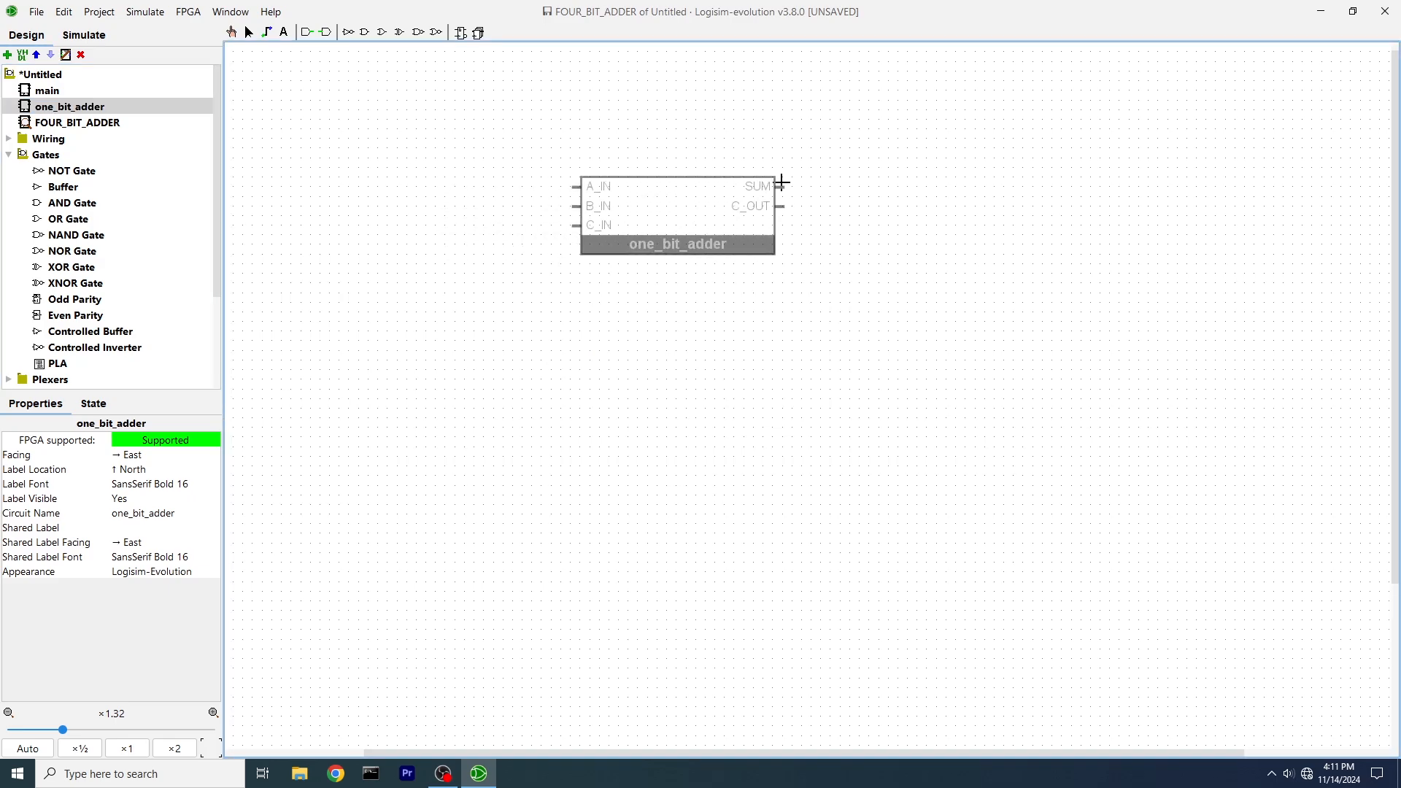
{"action": "left_click", "coordinate": [850, 184]}
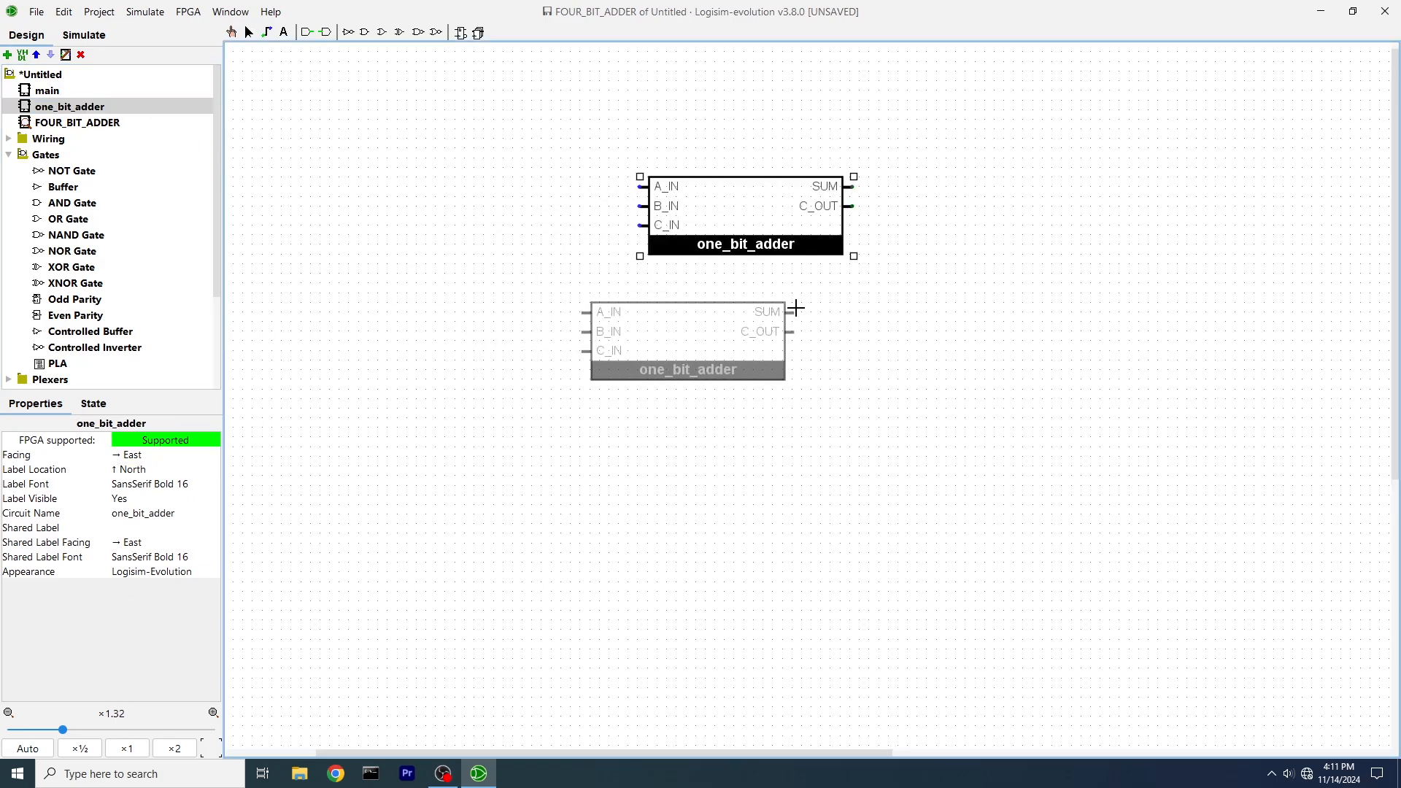
{"action": "left_click", "coordinate": [851, 311]}
{"action": "left_click", "coordinate": [125, 110]}
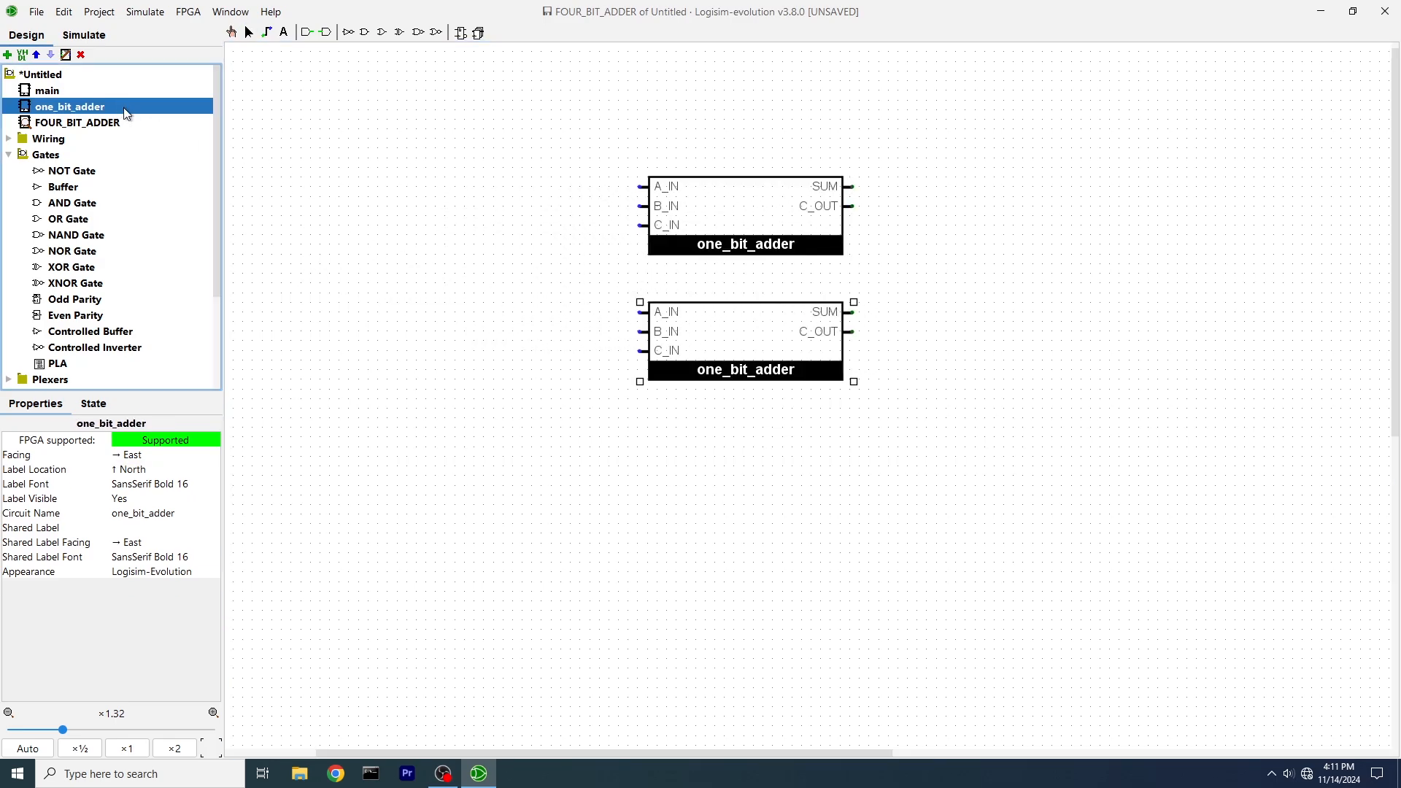
{"action": "left_click", "coordinate": [850, 437]}
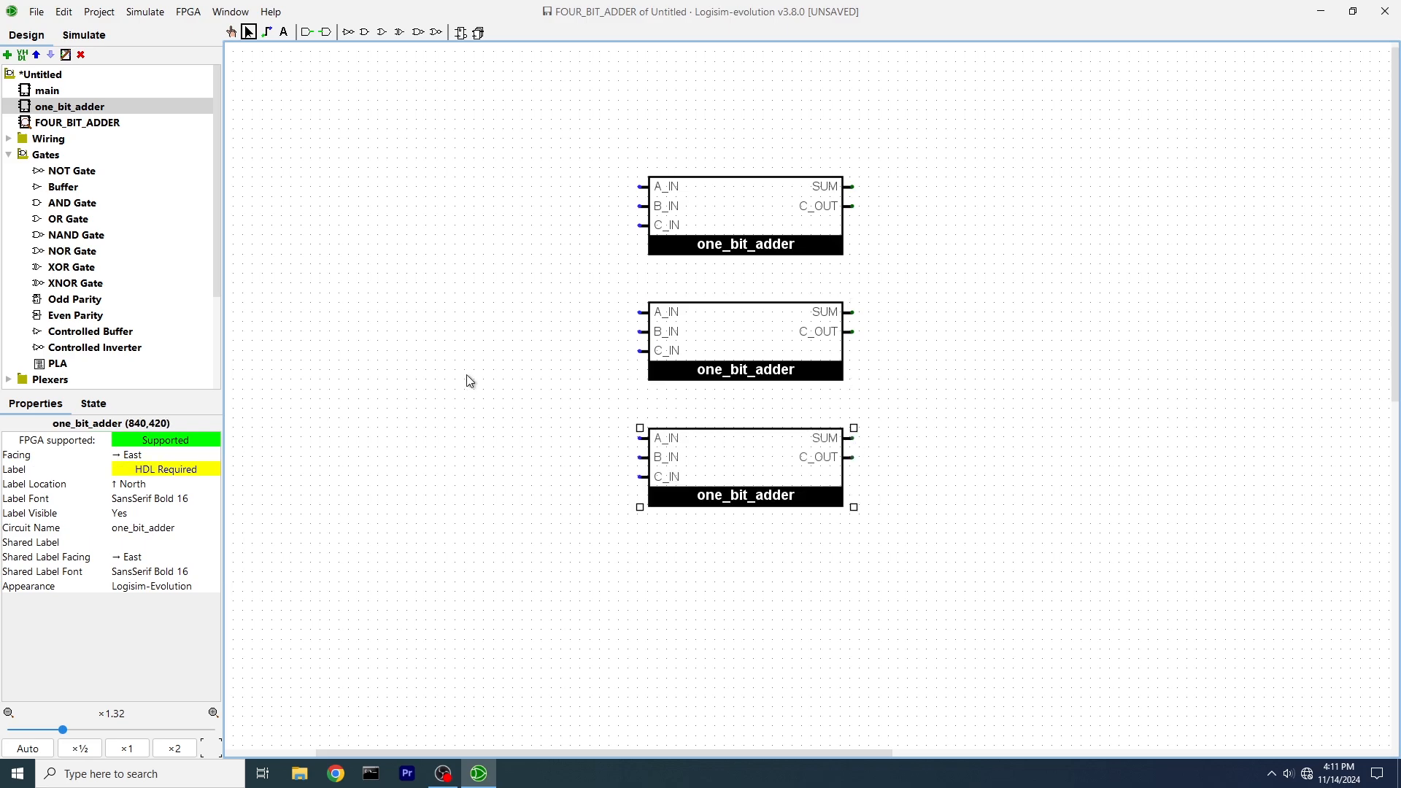
{"action": "left_click", "coordinate": [172, 103]}
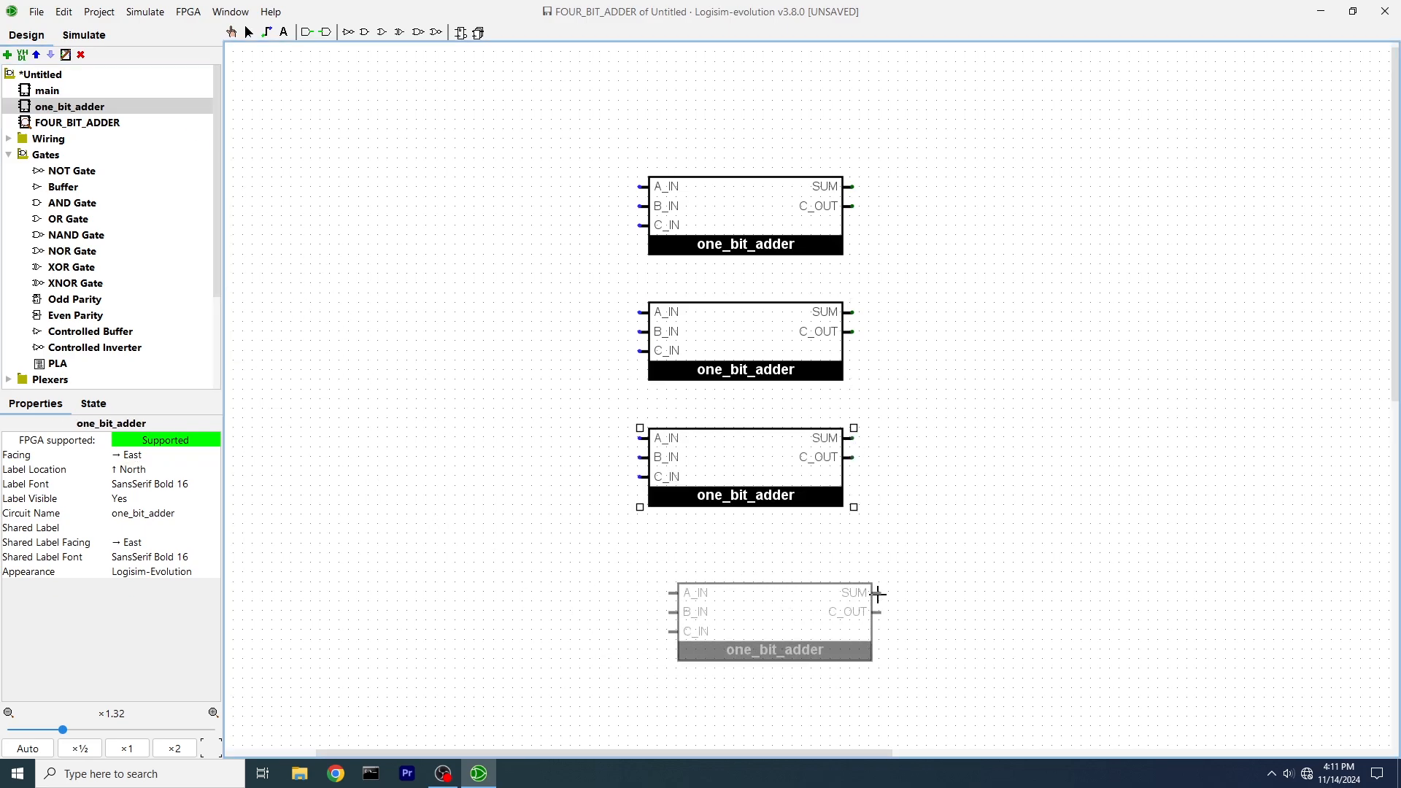
{"action": "left_click", "coordinate": [850, 582]}
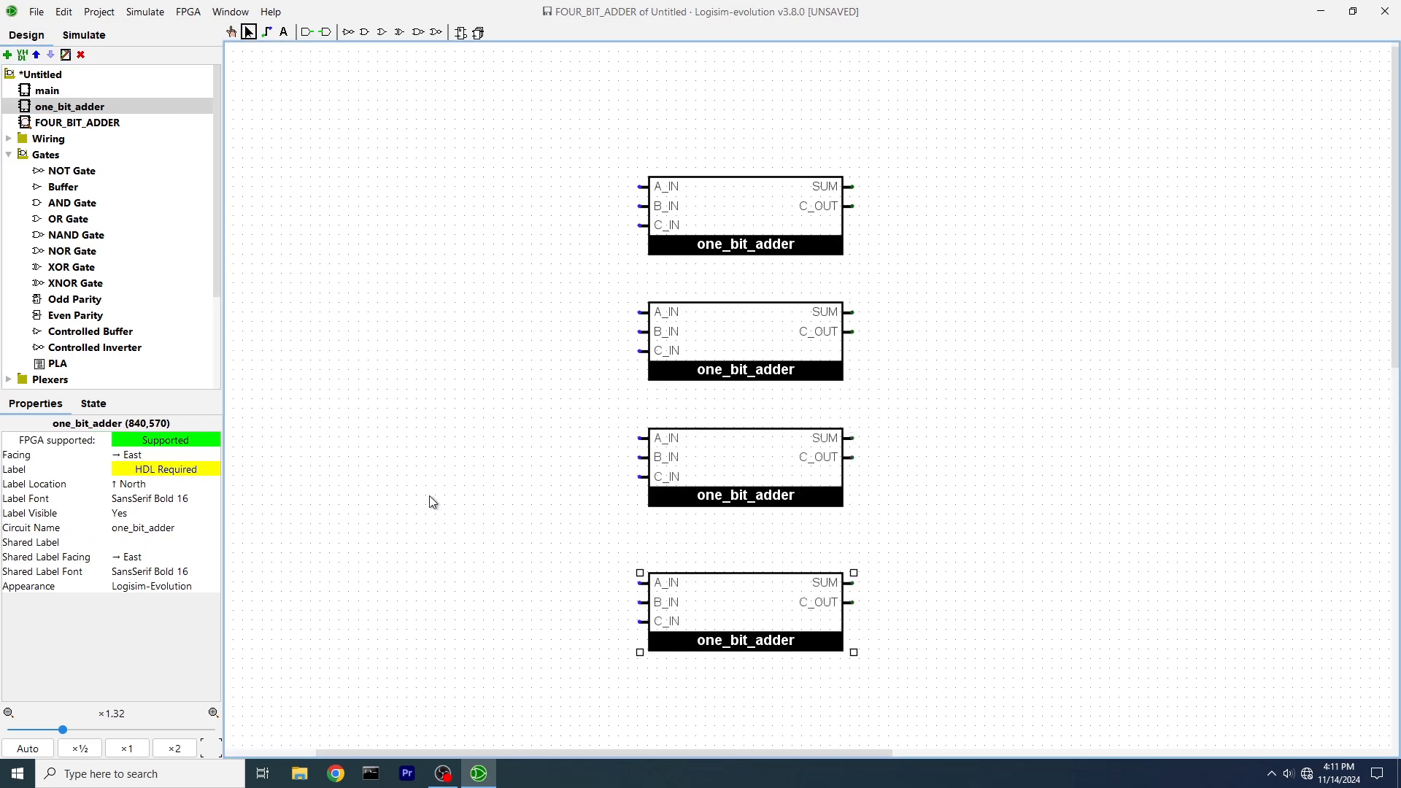
Place an input pin to the left of and slightly above the top adder's A_IN, and set its data bits to 4.
{"action": "left_click", "coordinate": [306, 32]}
{"action": "left_click", "coordinate": [326, 187]}
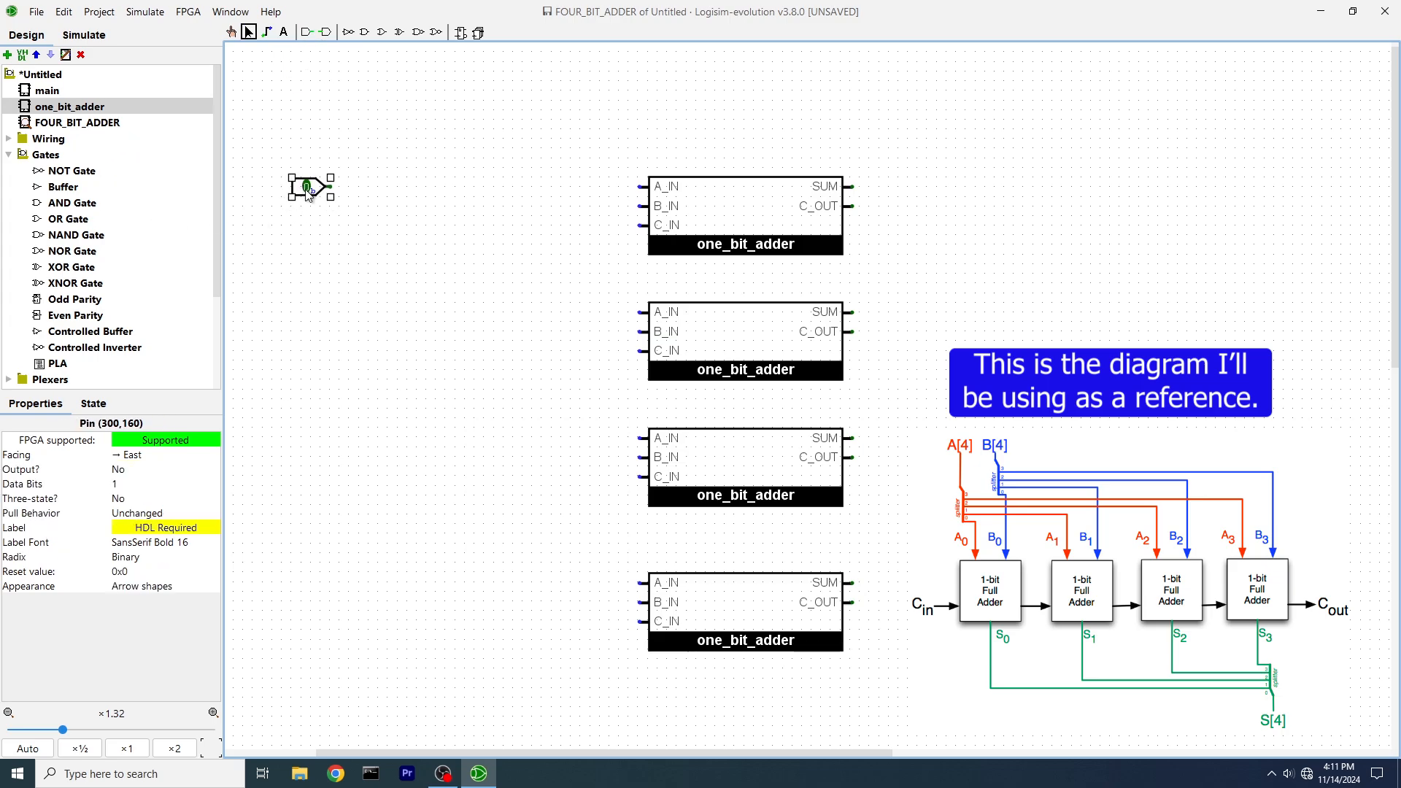
{"action": "left_click", "coordinate": [135, 484]}
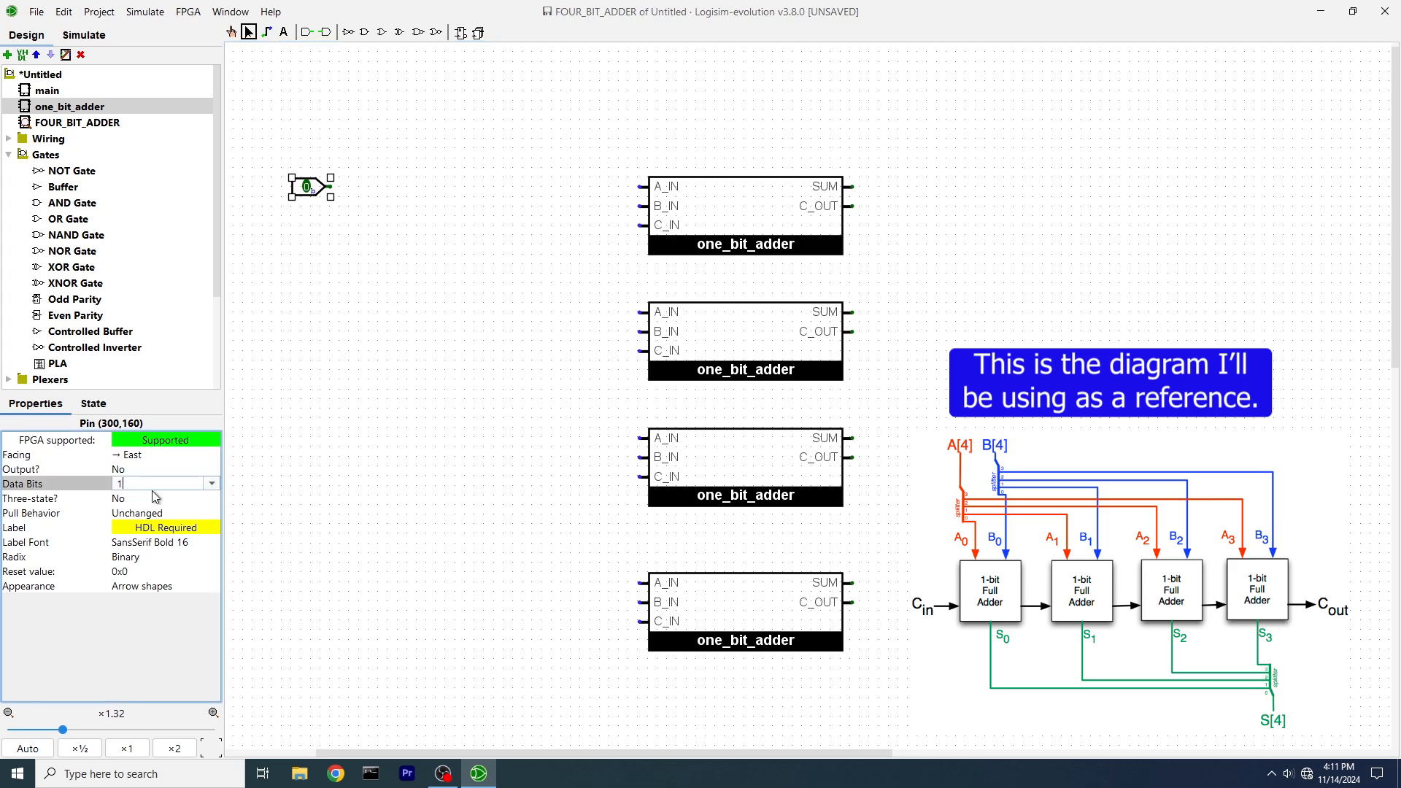
{"action": "left_click", "coordinate": [349, 446]}
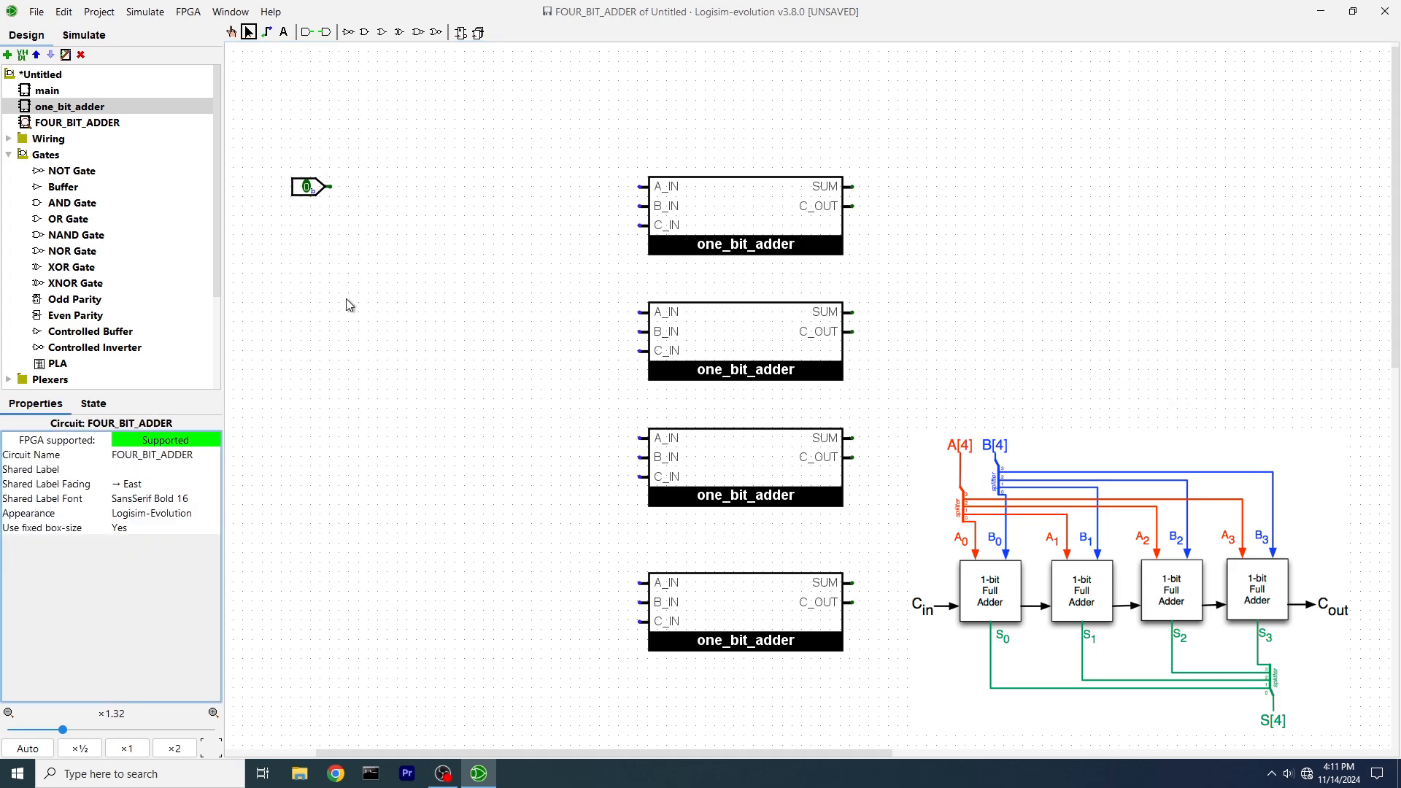
{"action": "left_click_drag", "start_coordinate": [307, 191], "coordinate": [315, 171]}
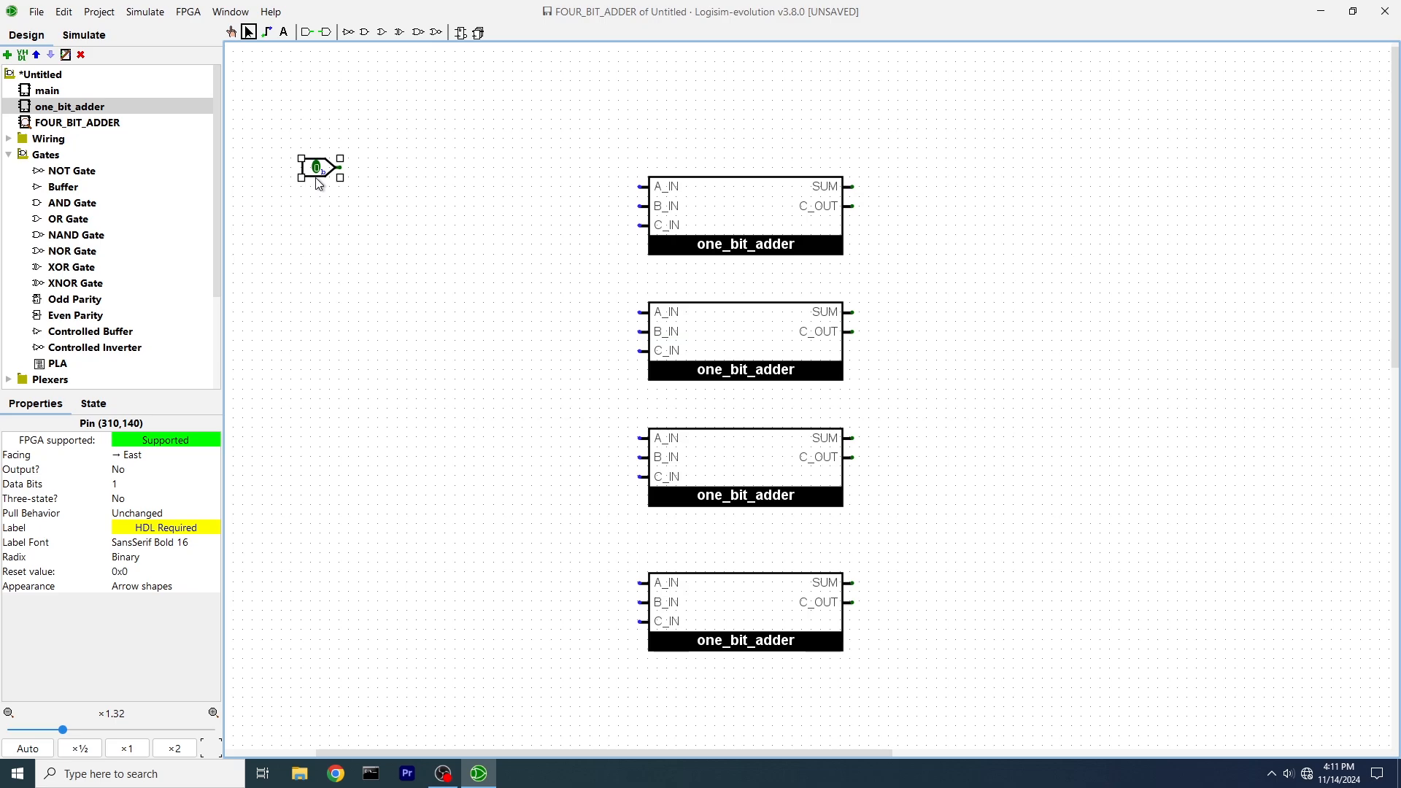
{"action": "left_click", "coordinate": [142, 487]}
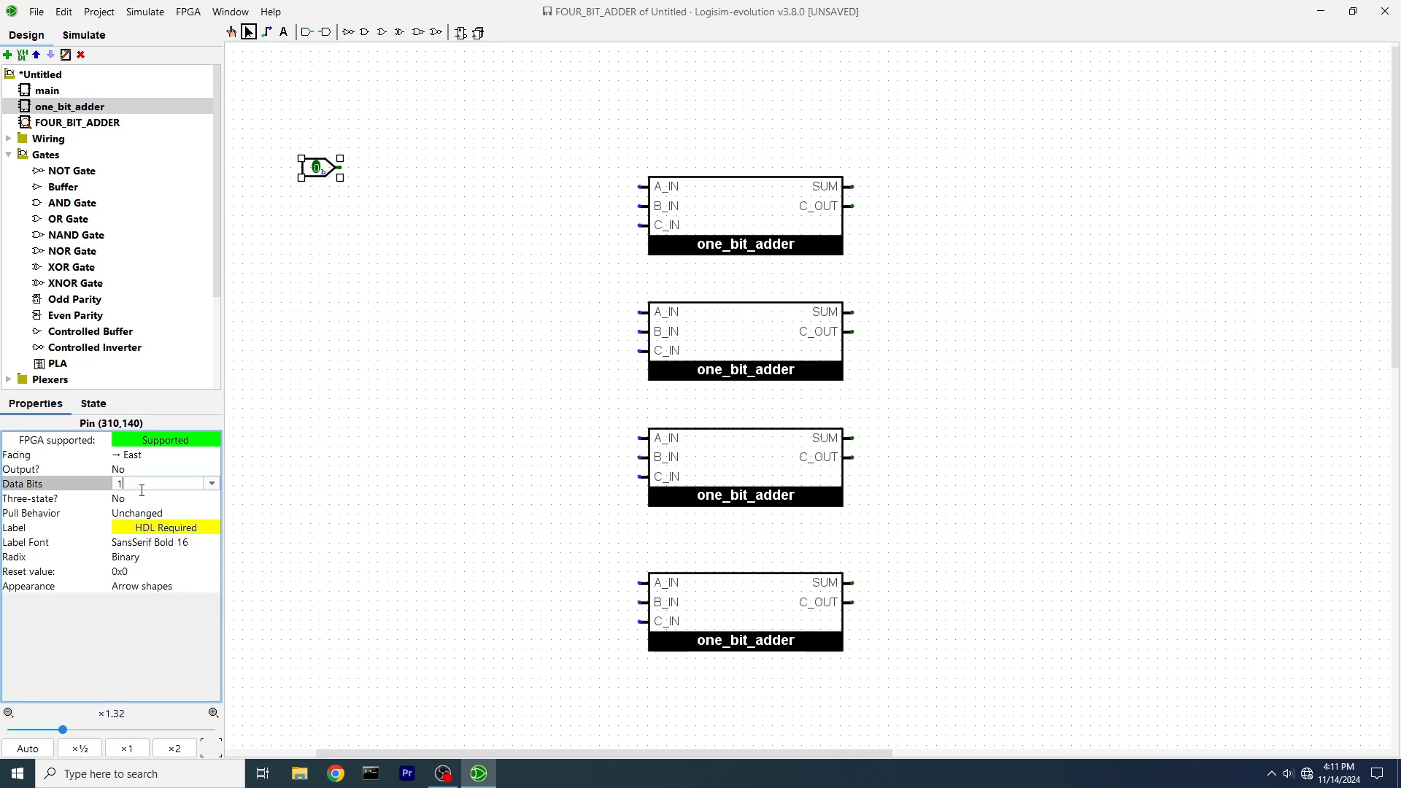
{"action": "left_click", "coordinate": [216, 485]}
{"action": "left_click", "coordinate": [186, 545]}
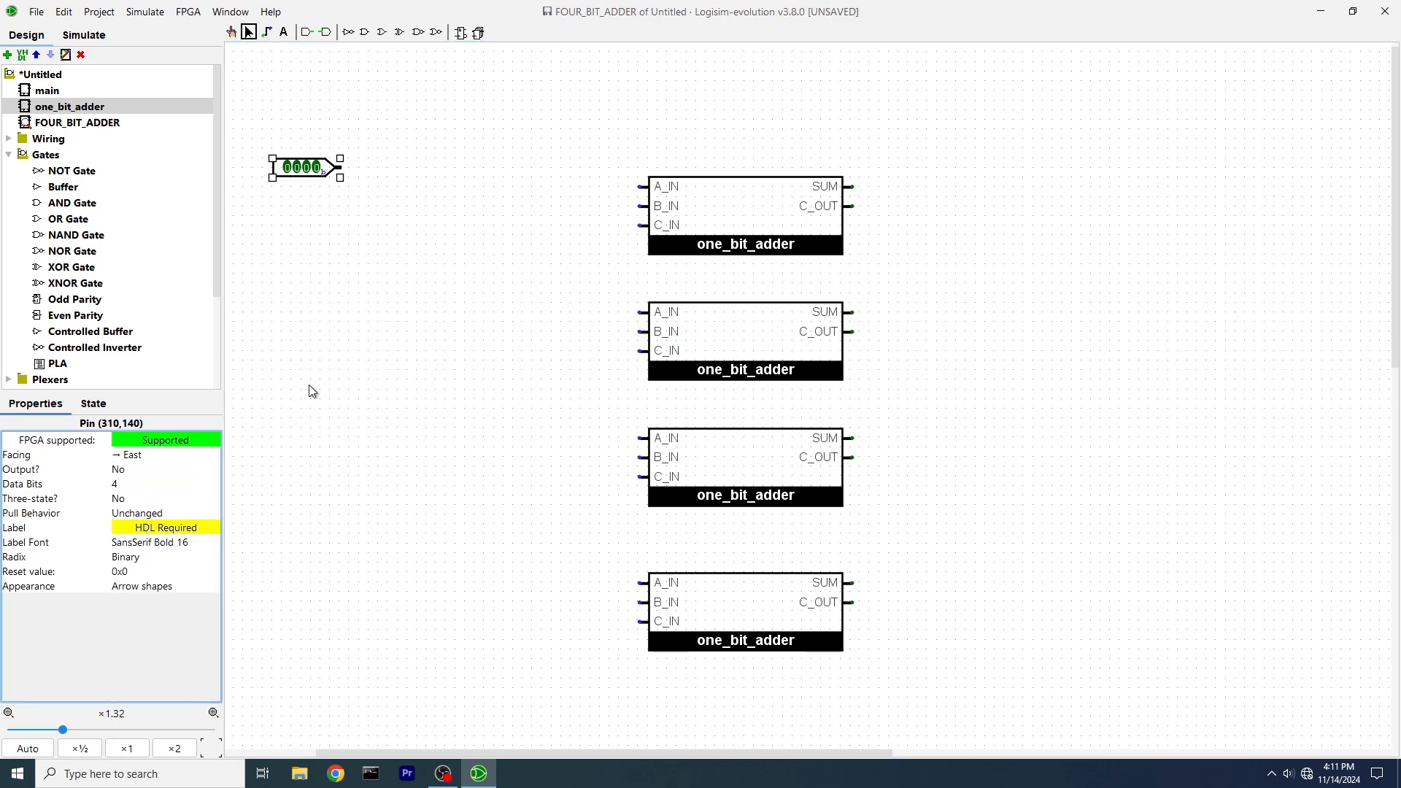
Choose the Splitter component from the Wiring library and set its fan out and bit width in to 4.
{"action": "scroll", "coordinate": [72, 151], "scroll_direction": "down", "scroll_amount": 3}
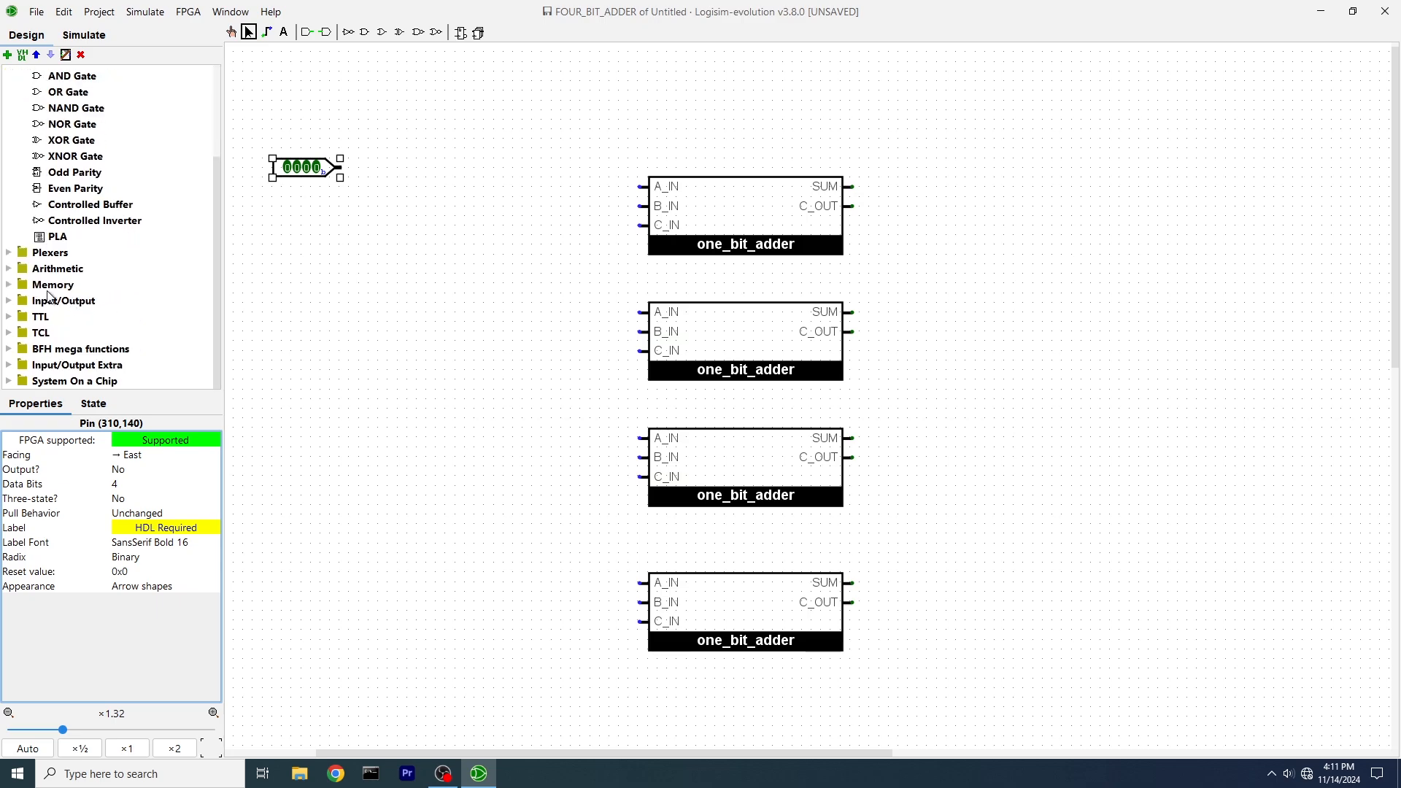
{"action": "left_click", "coordinate": [11, 254]}
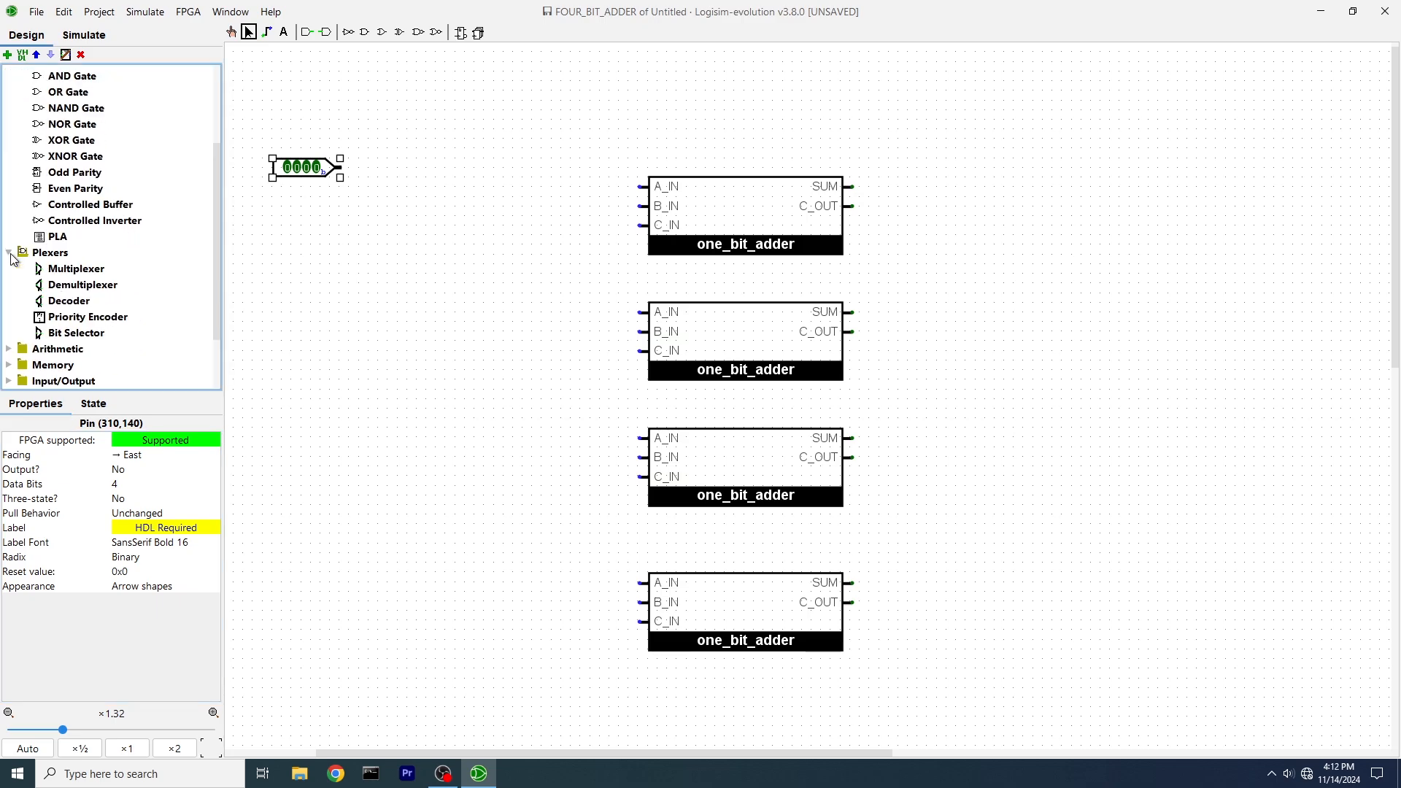
{"action": "scroll", "coordinate": [60, 291], "scroll_direction": "up", "scroll_amount": 5}
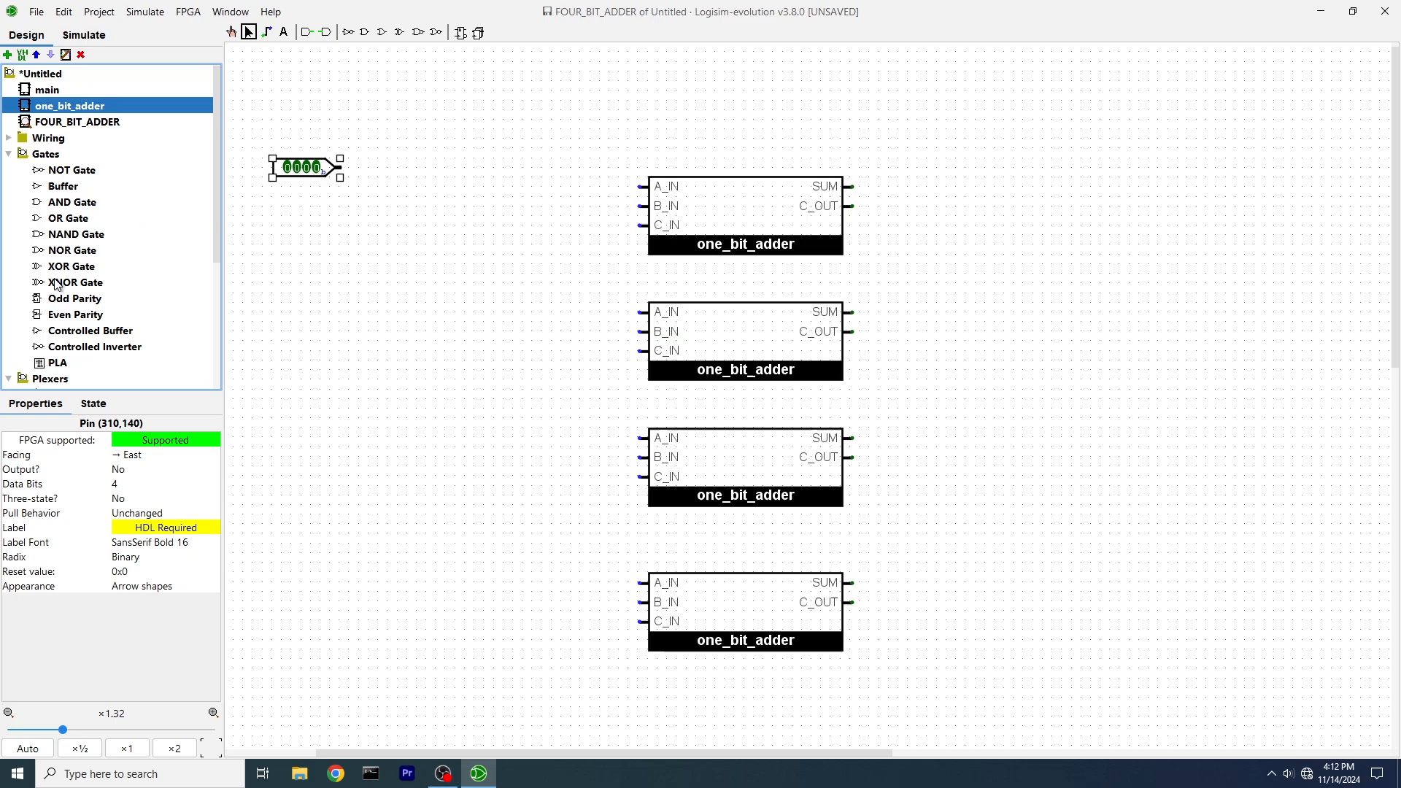
{"action": "left_click", "coordinate": [8, 138]}
{"action": "left_click", "coordinate": [76, 156]}
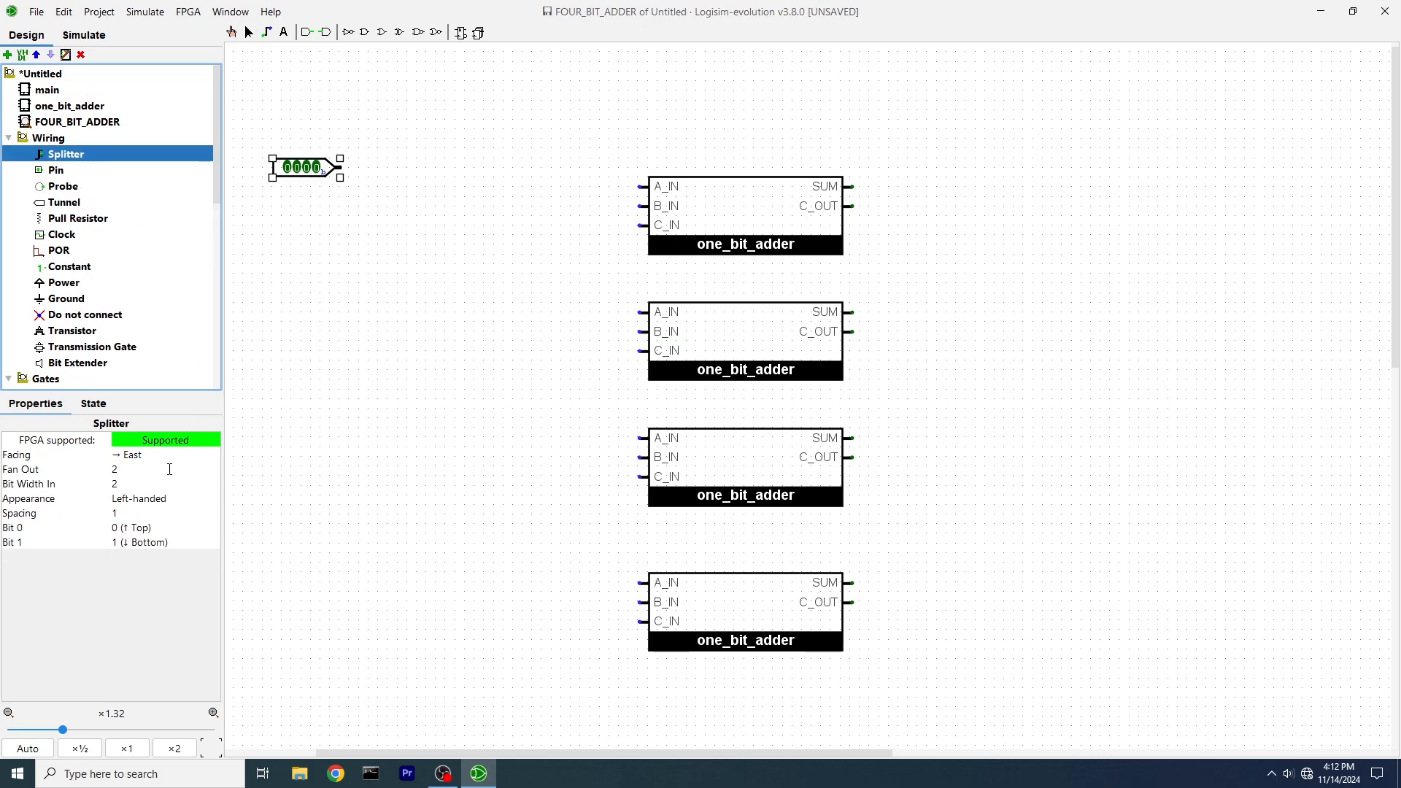
{"action": "left_click", "coordinate": [171, 469]}
{"action": "left_click", "coordinate": [174, 475]}
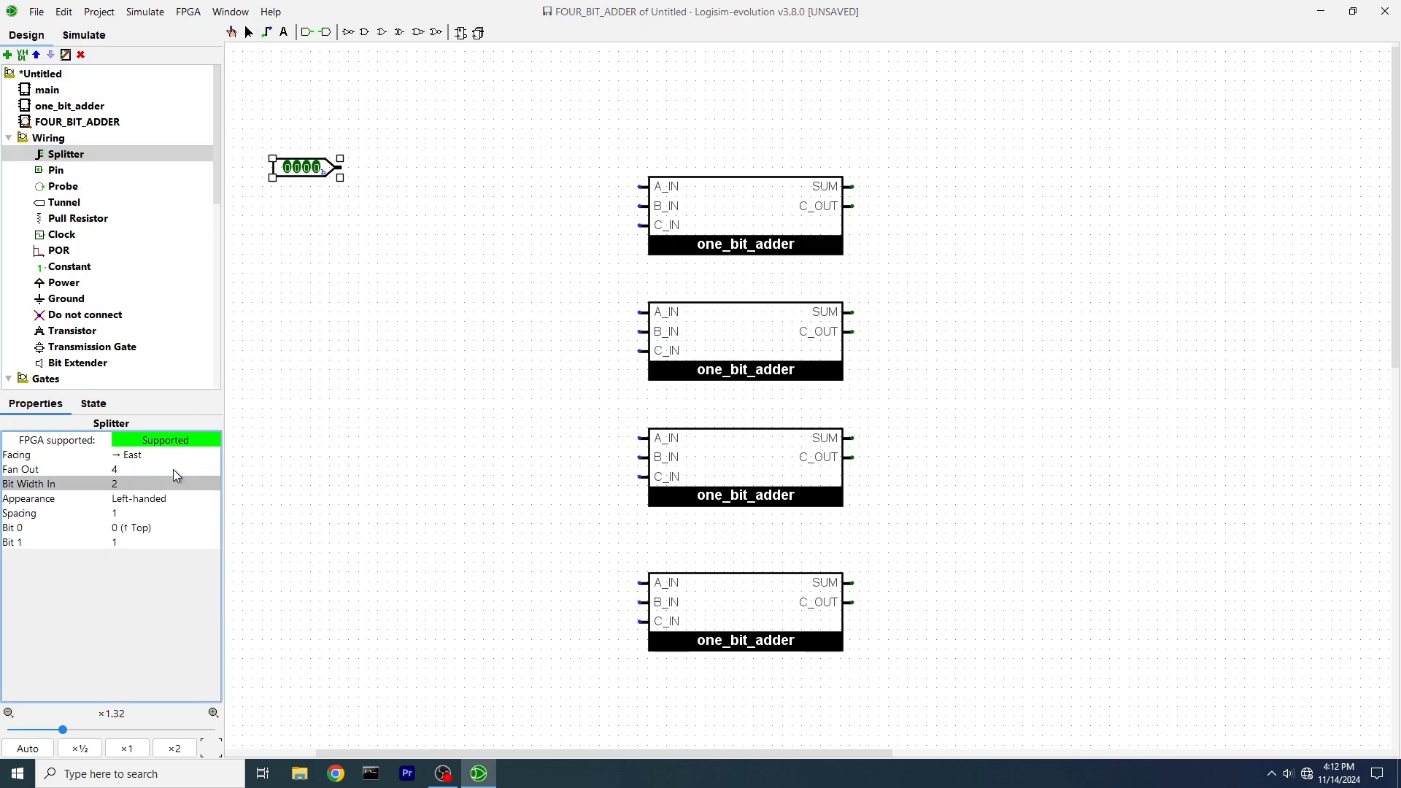
{"action": "left_click", "coordinate": [182, 482]}
{"action": "type", "text": "4"}
{"action": "key", "text": "Return"}
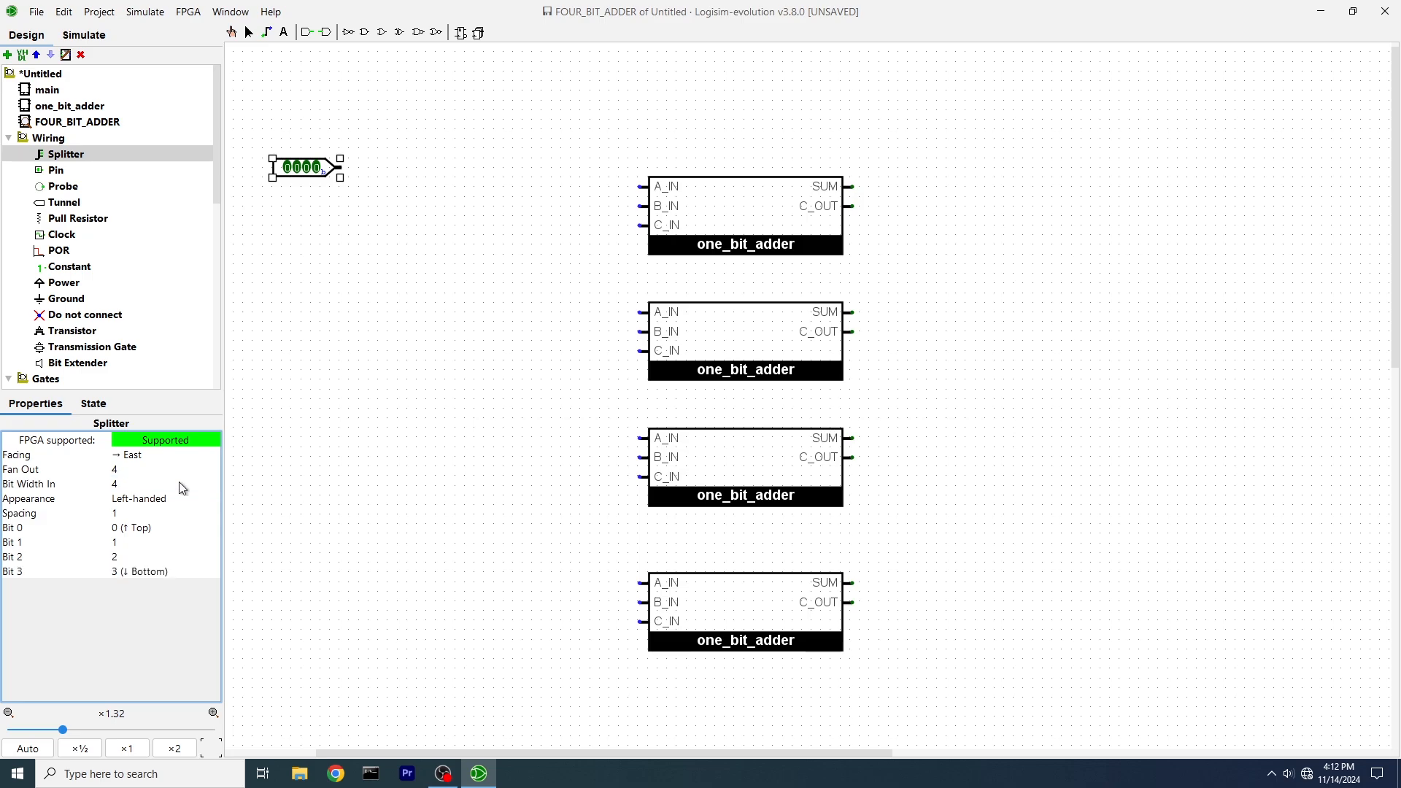
Give the splitter the Right-handed appearance and place it at the output of the 4-bit input pin.
{"action": "left_click", "coordinate": [147, 499]}
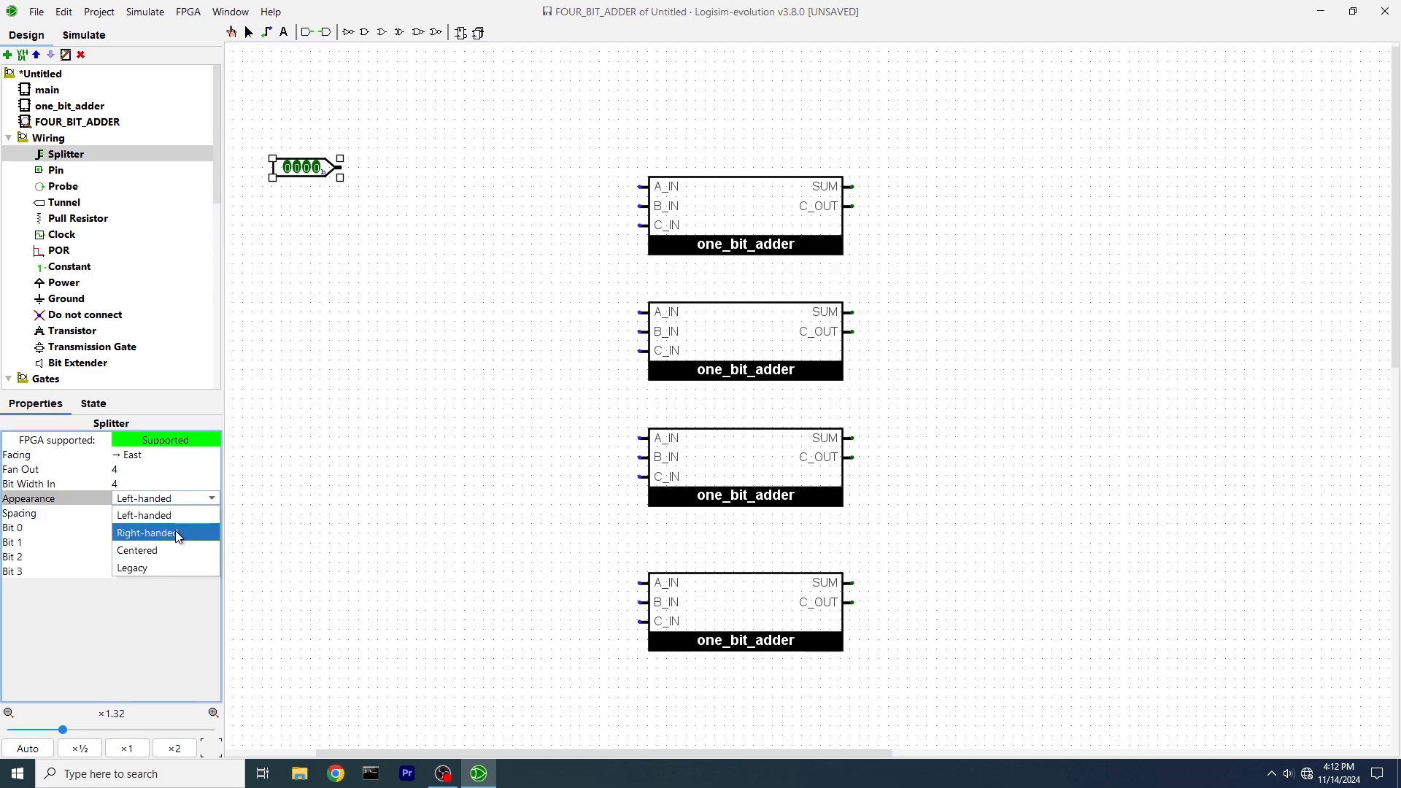
{"action": "left_click", "coordinate": [150, 532]}
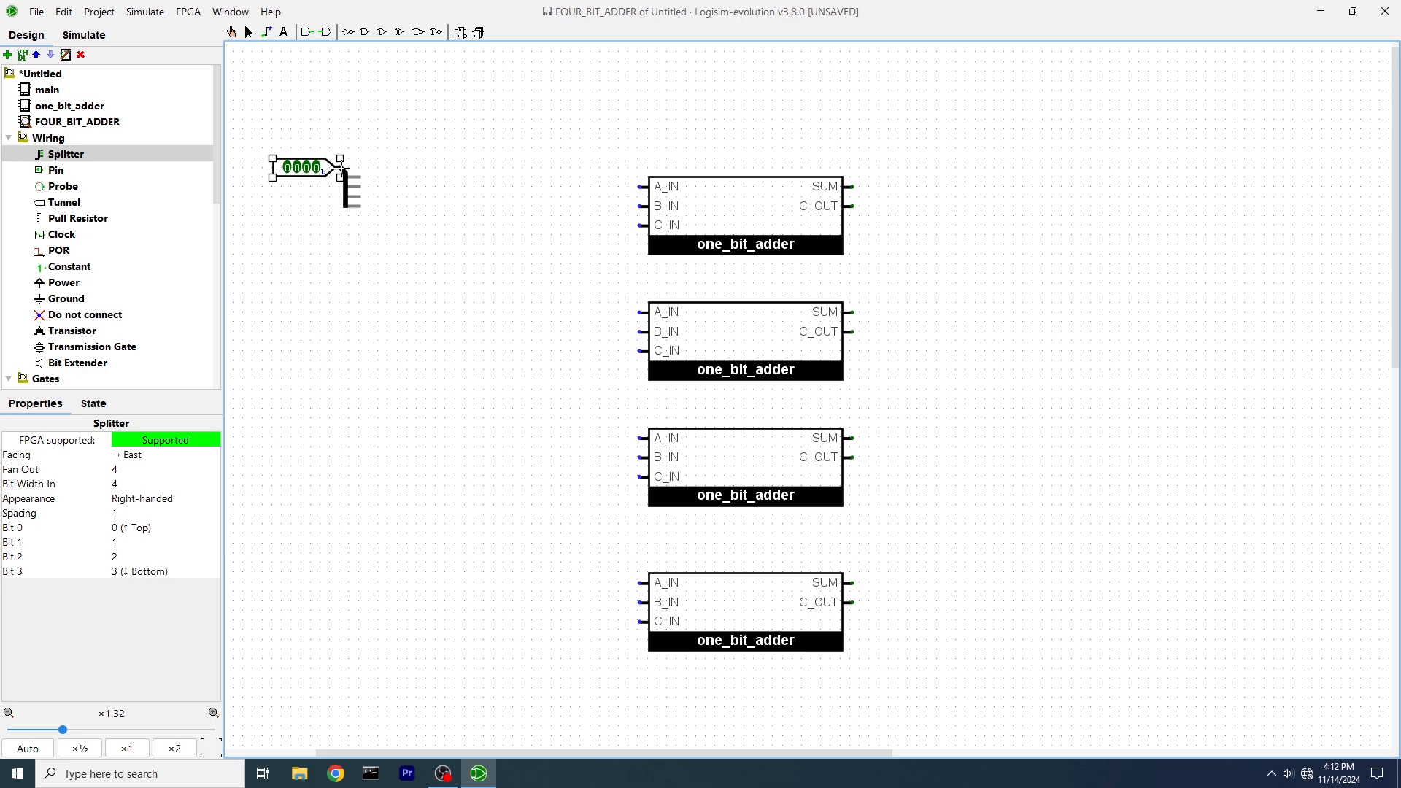
{"action": "left_click", "coordinate": [340, 168]}
{"action": "left_click", "coordinate": [446, 204]}
Label the 4-bit input pin A_IN.
{"action": "left_click", "coordinate": [291, 176]}
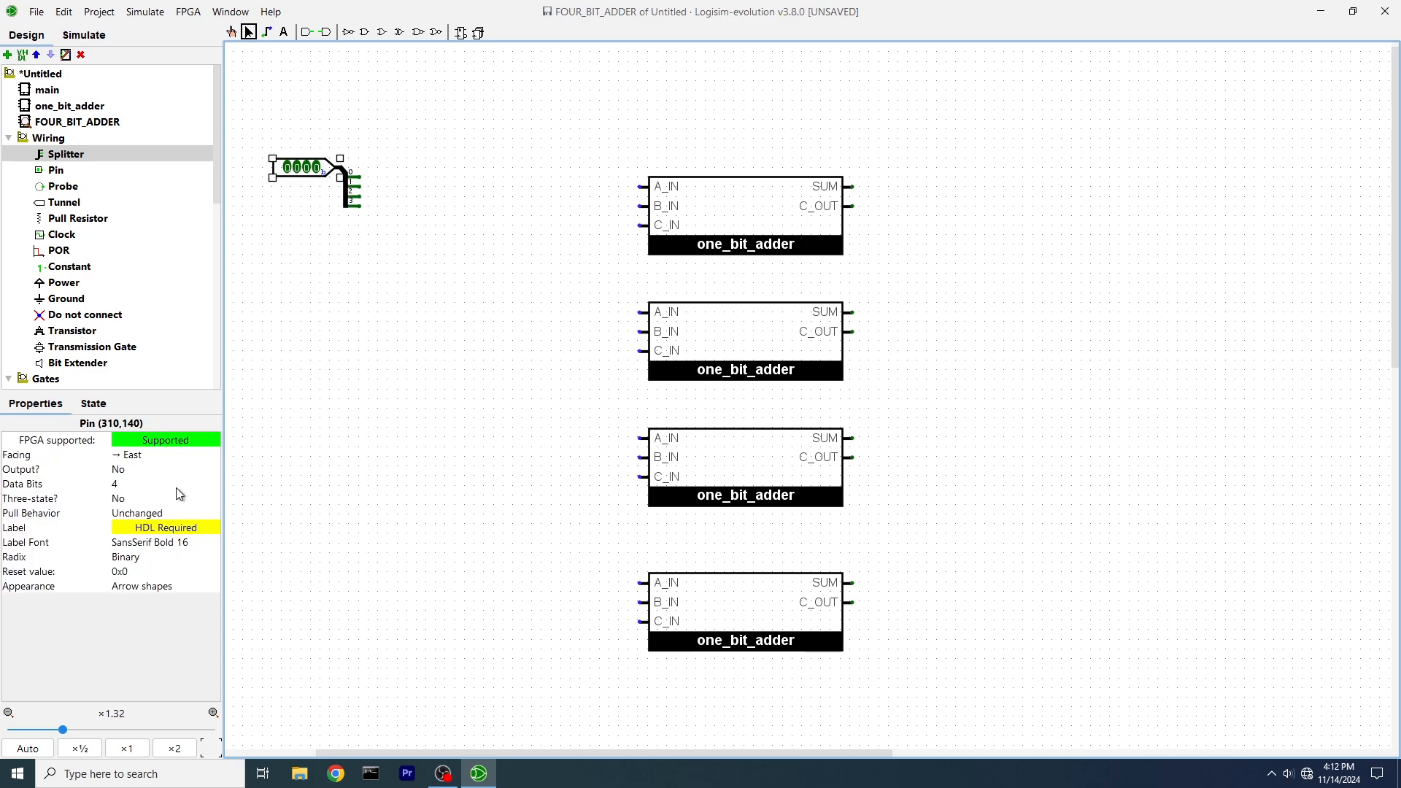
{"action": "left_click", "coordinate": [169, 529]}
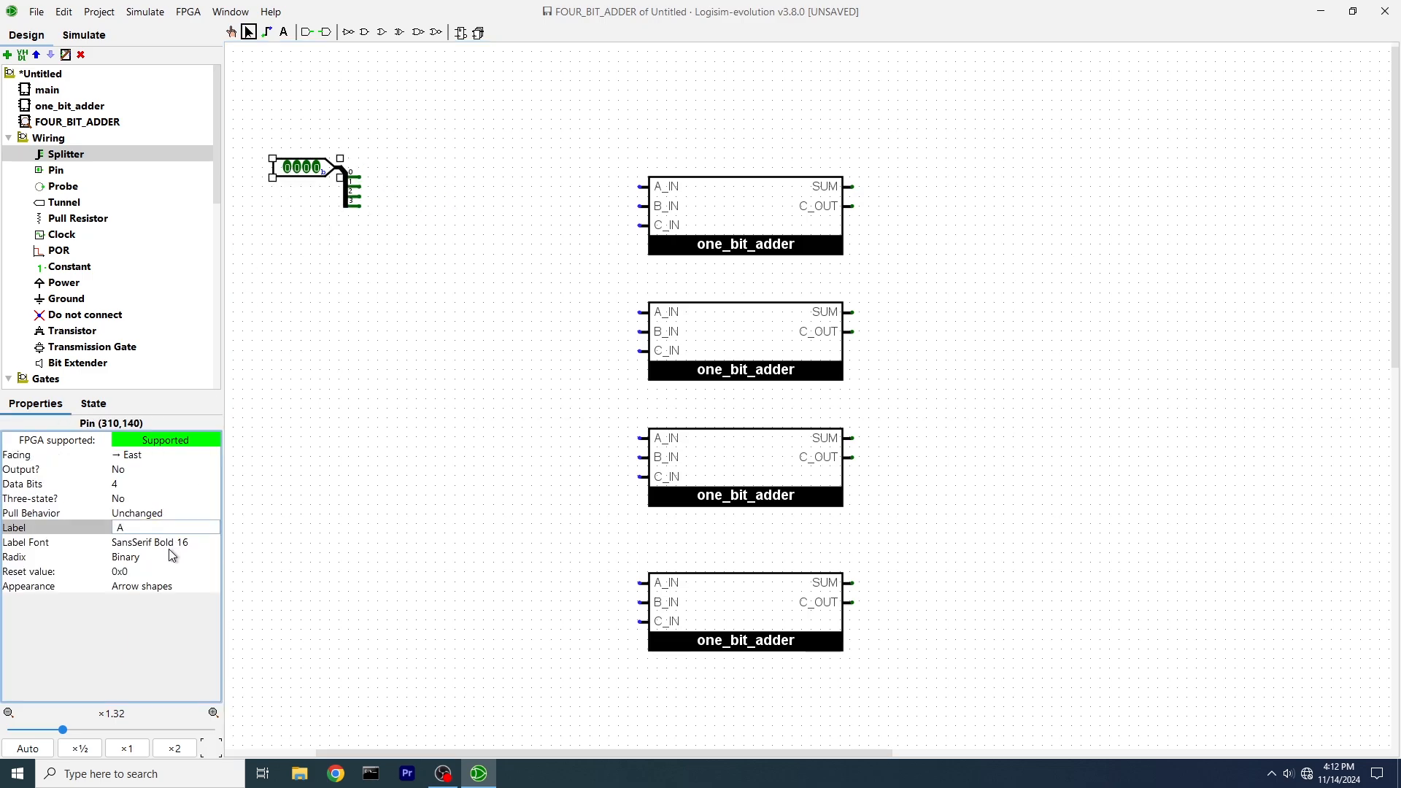
{"action": "type", "text": "A_IN"}
{"action": "key", "text": "Return"}
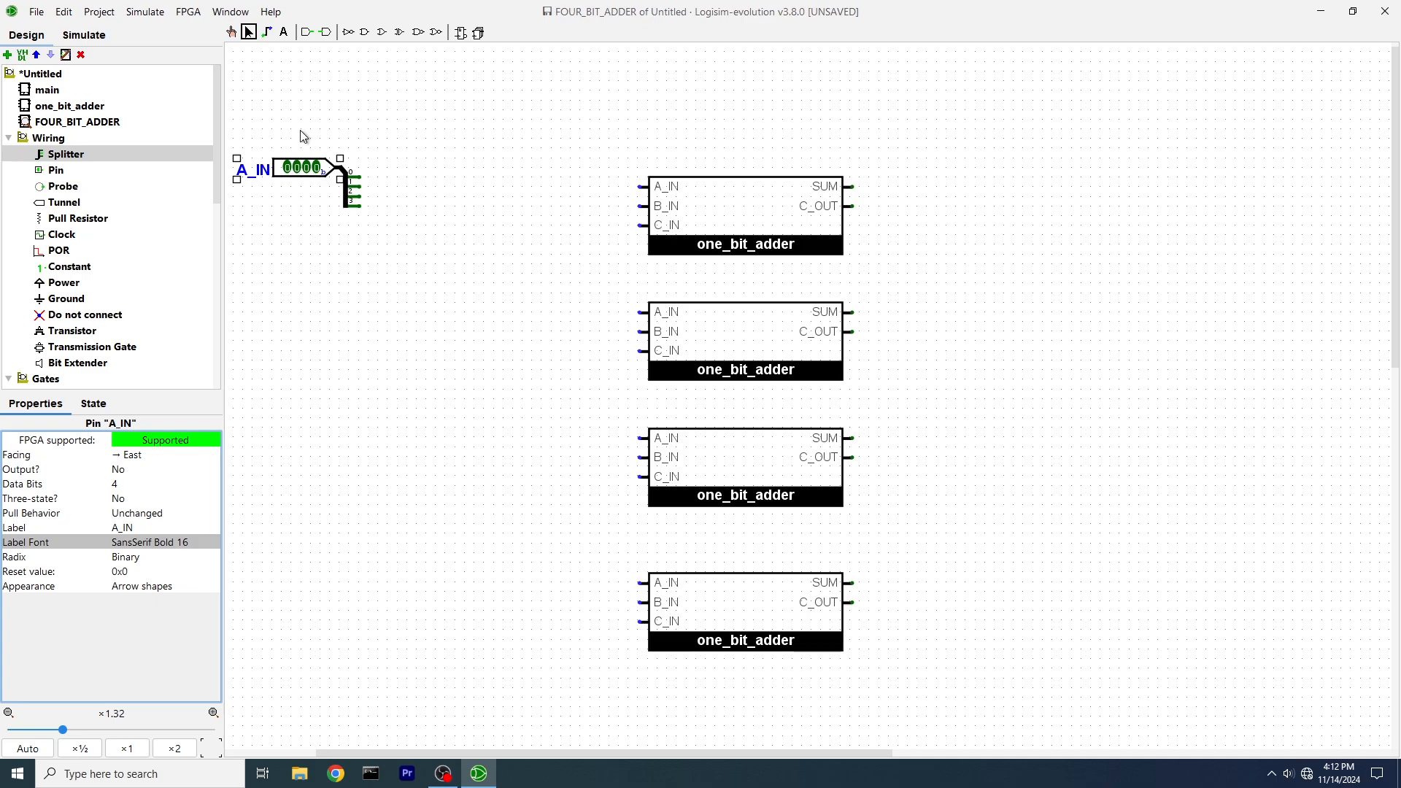
Place a second input pin below A_IN and label it B_IN.
{"action": "left_click", "coordinate": [307, 32]}
{"action": "left_click", "coordinate": [312, 274]}
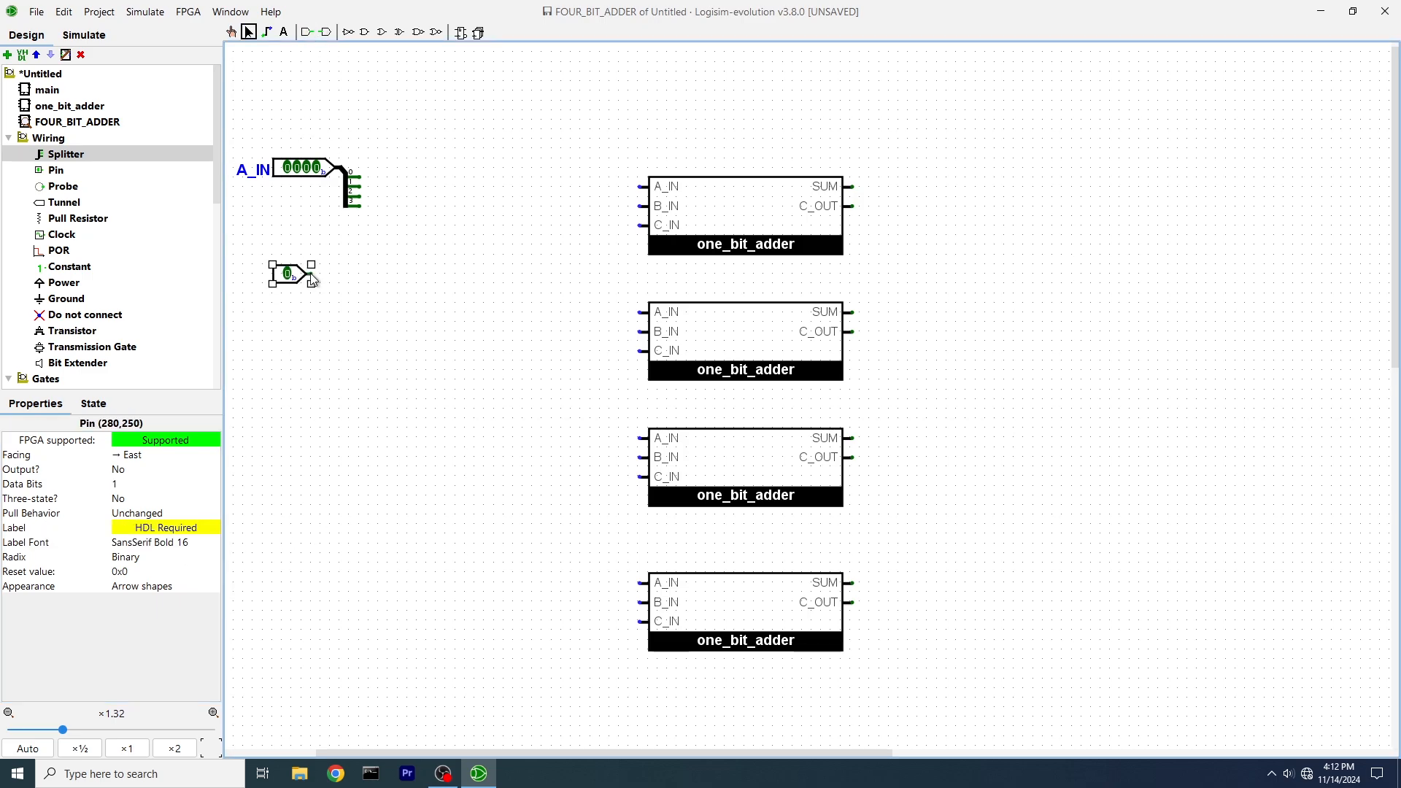
{"action": "left_click", "coordinate": [166, 531]}
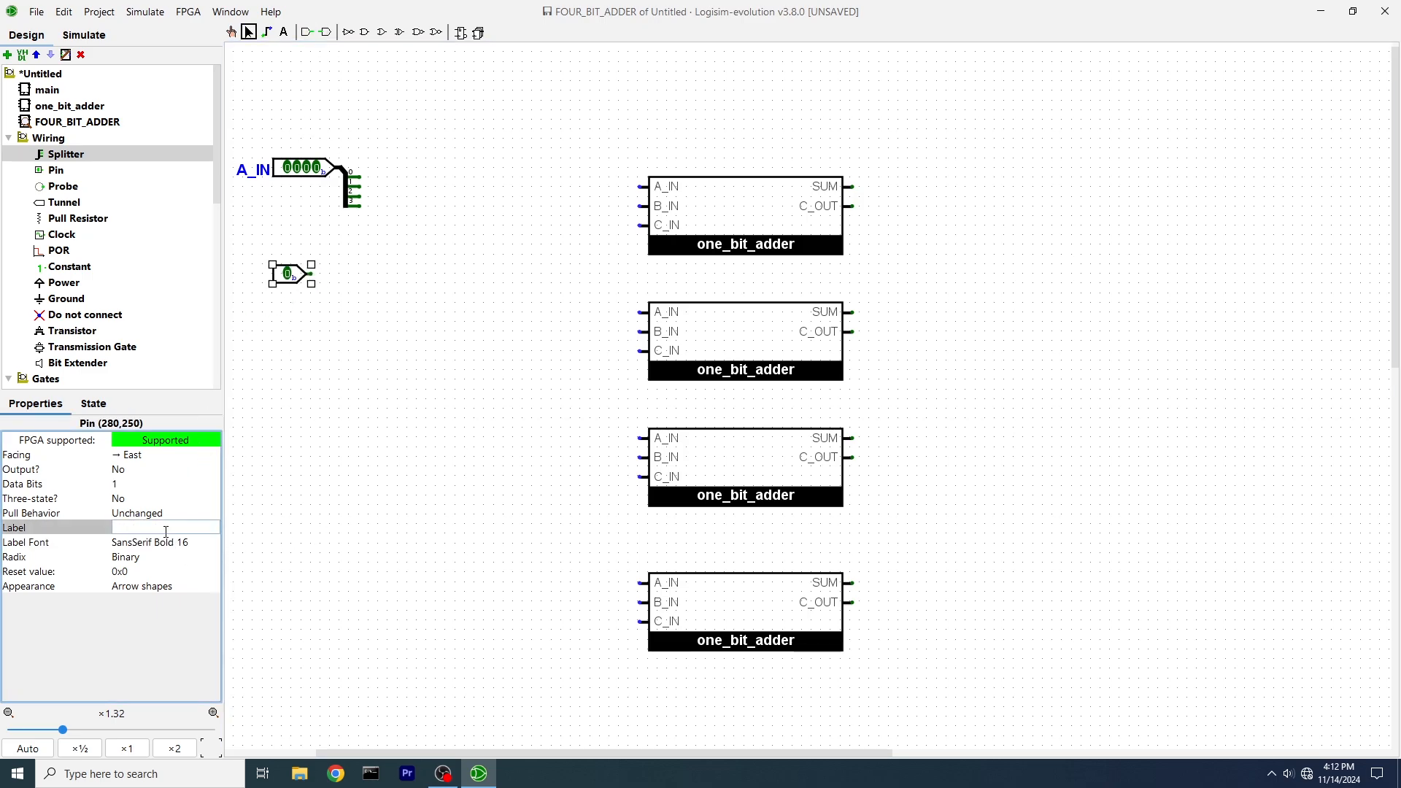
{"action": "type", "text": "B_IN"}
{"action": "key", "text": "Return"}
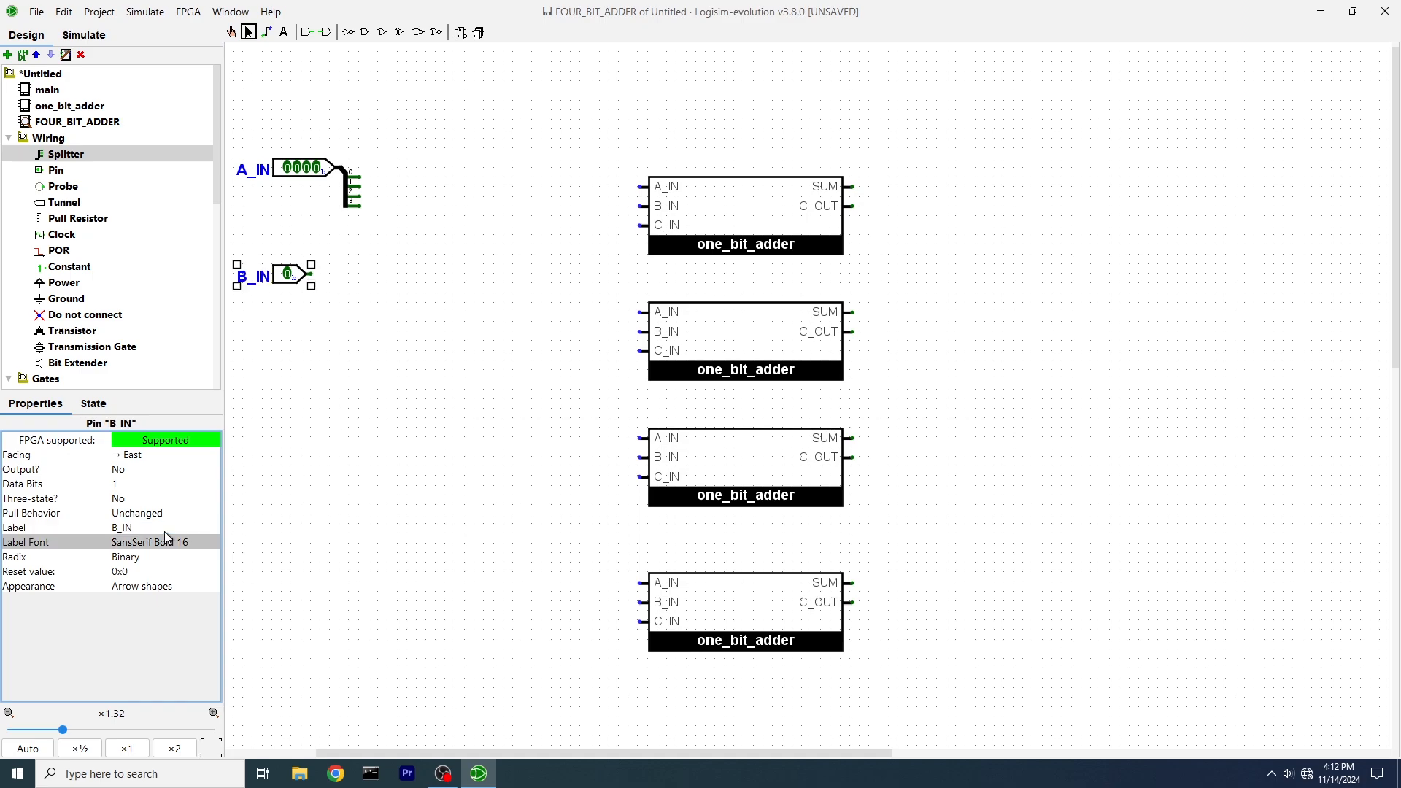
Duplicate the A_IN splitter and place the copy beside the B_IN pin's output.
{"action": "left_click", "coordinate": [341, 203]}
{"action": "right_click", "coordinate": [343, 204]}
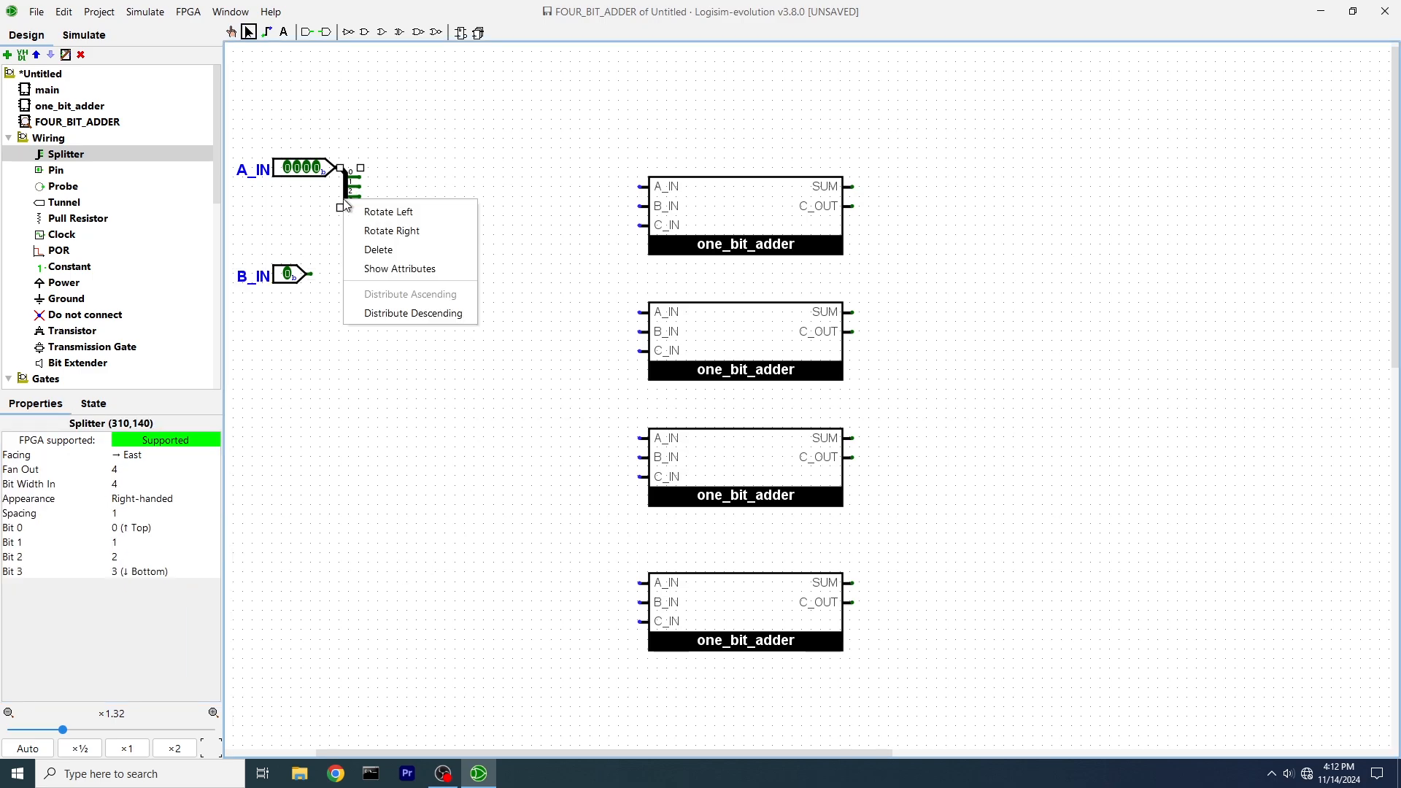
{"action": "left_click", "coordinate": [349, 202]}
{"action": "left_click", "coordinate": [343, 205]}
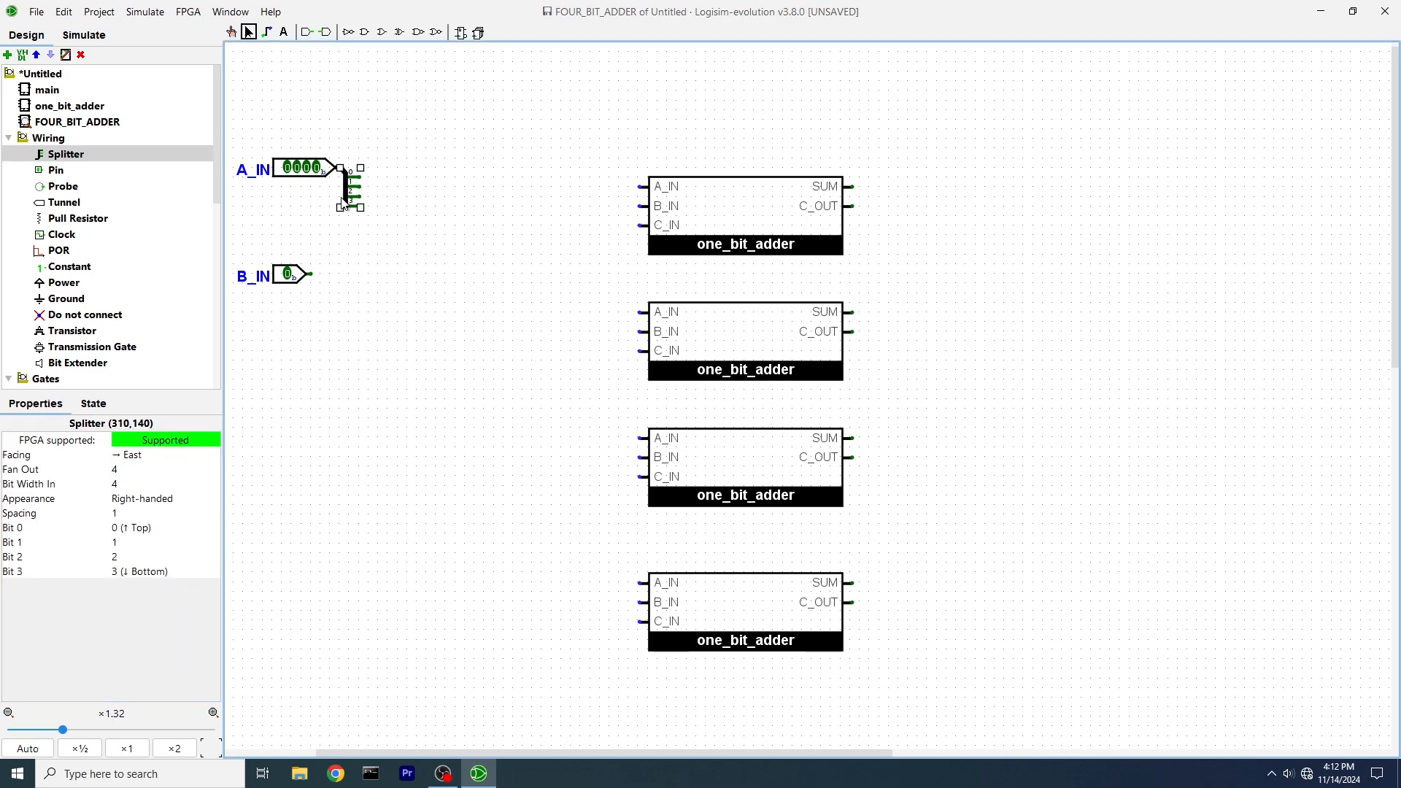
{"action": "left_click_drag", "start_coordinate": [343, 205], "coordinate": [321, 301]}
{"action": "left_click", "coordinate": [405, 285]}
{"action": "left_click", "coordinate": [371, 248]}
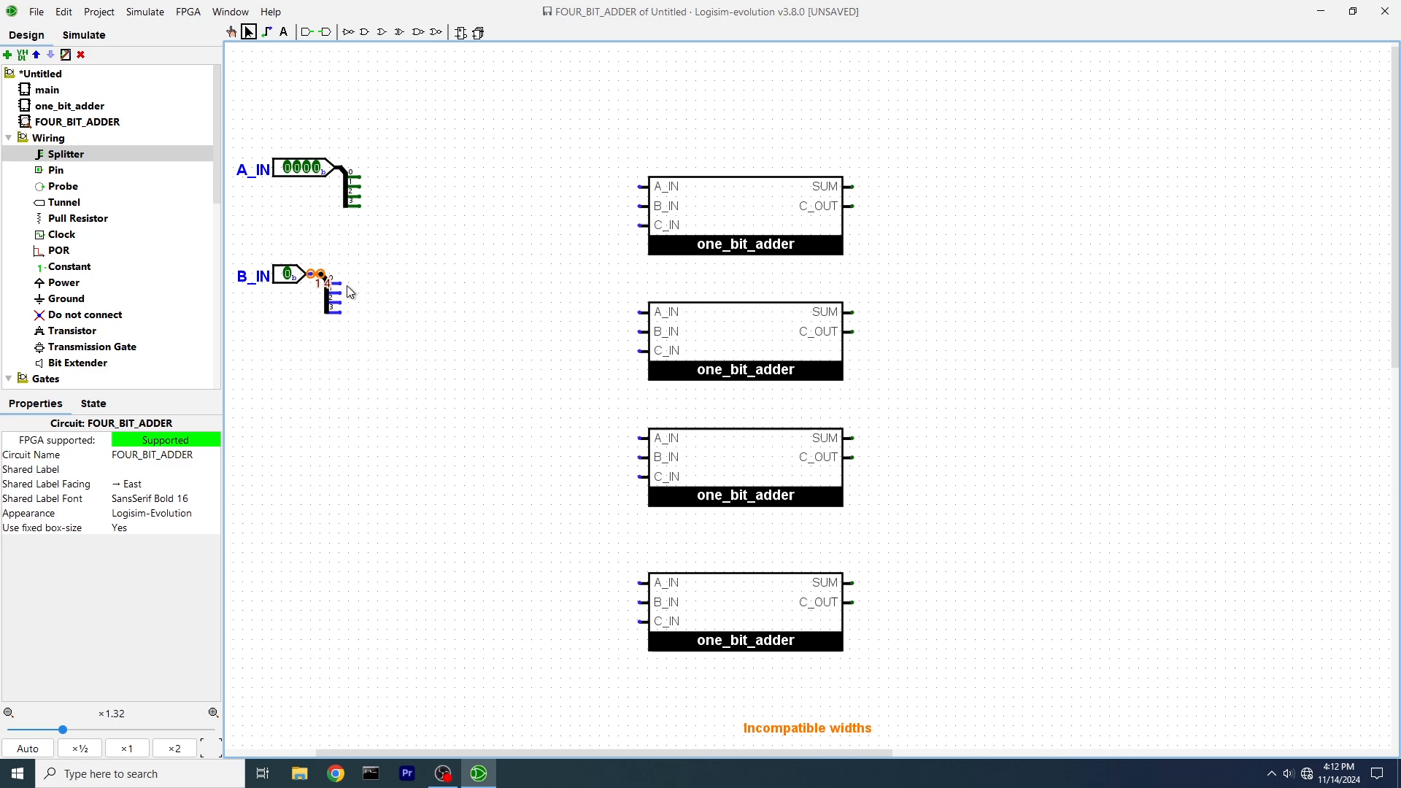
Set the B_IN pin's data bits to 4 and move the pin directly against its splitter.
{"action": "left_click", "coordinate": [298, 276]}
{"action": "left_click", "coordinate": [133, 482]}
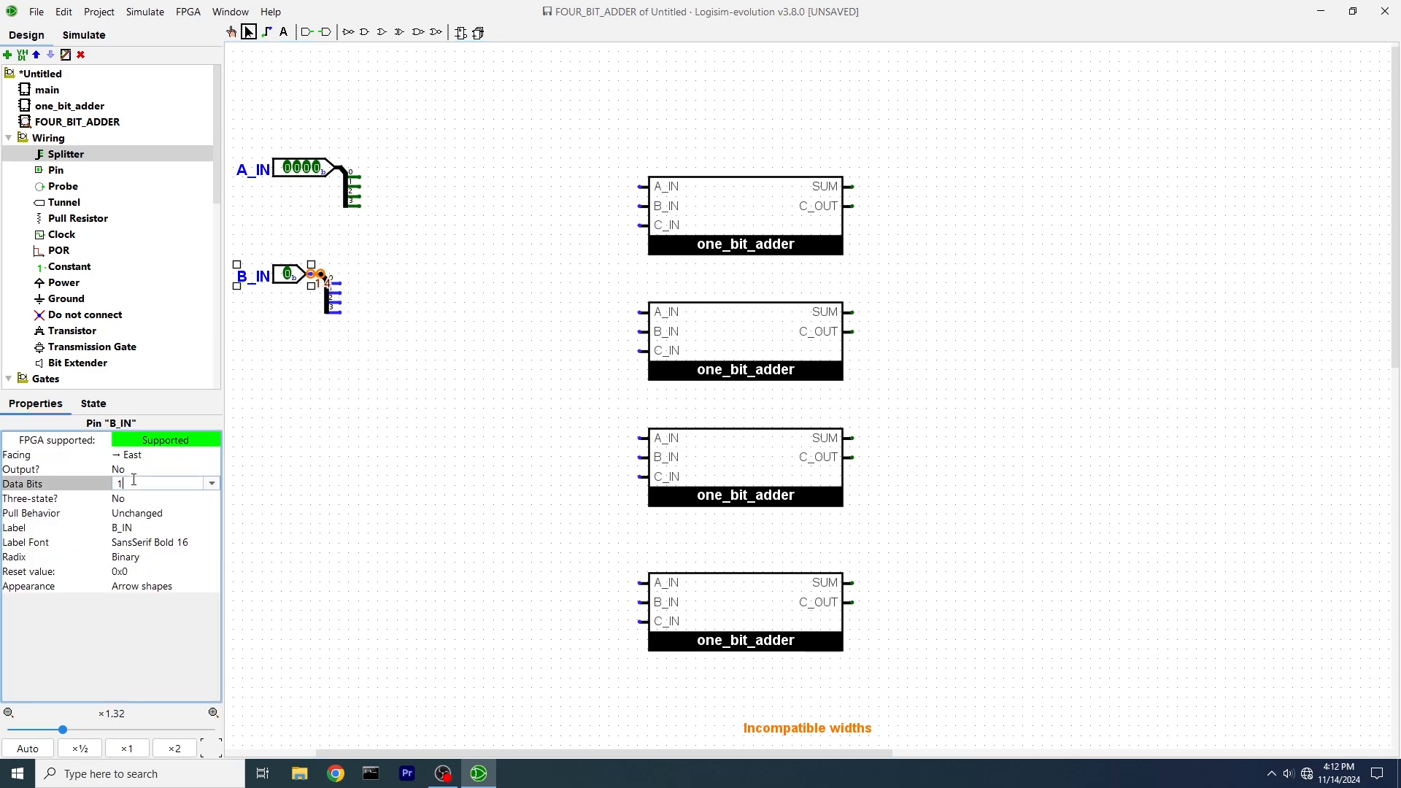
{"action": "left_click", "coordinate": [211, 482]}
{"action": "left_click", "coordinate": [163, 548]}
{"action": "left_click", "coordinate": [363, 375]}
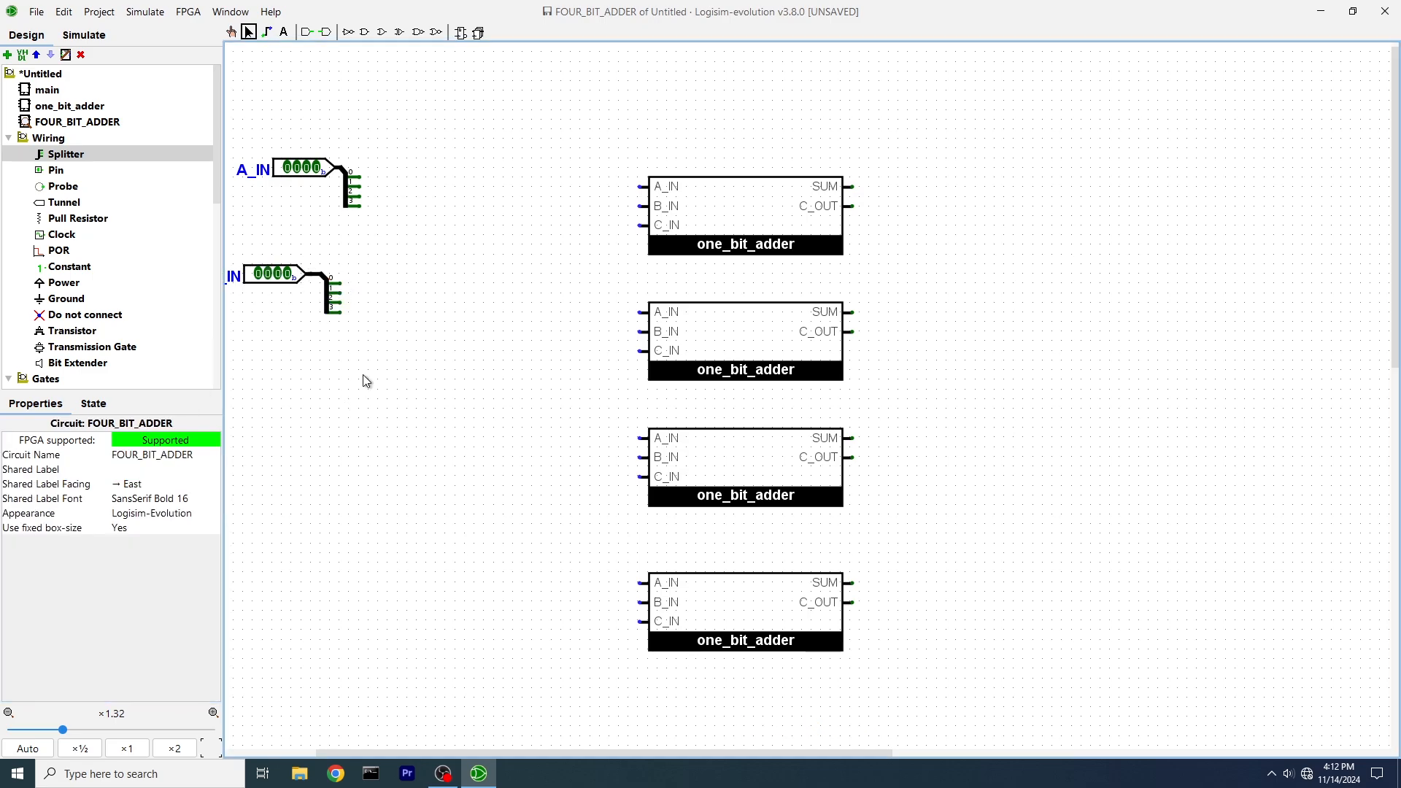
{"action": "left_click_drag", "start_coordinate": [233, 231], "coordinate": [347, 339]}
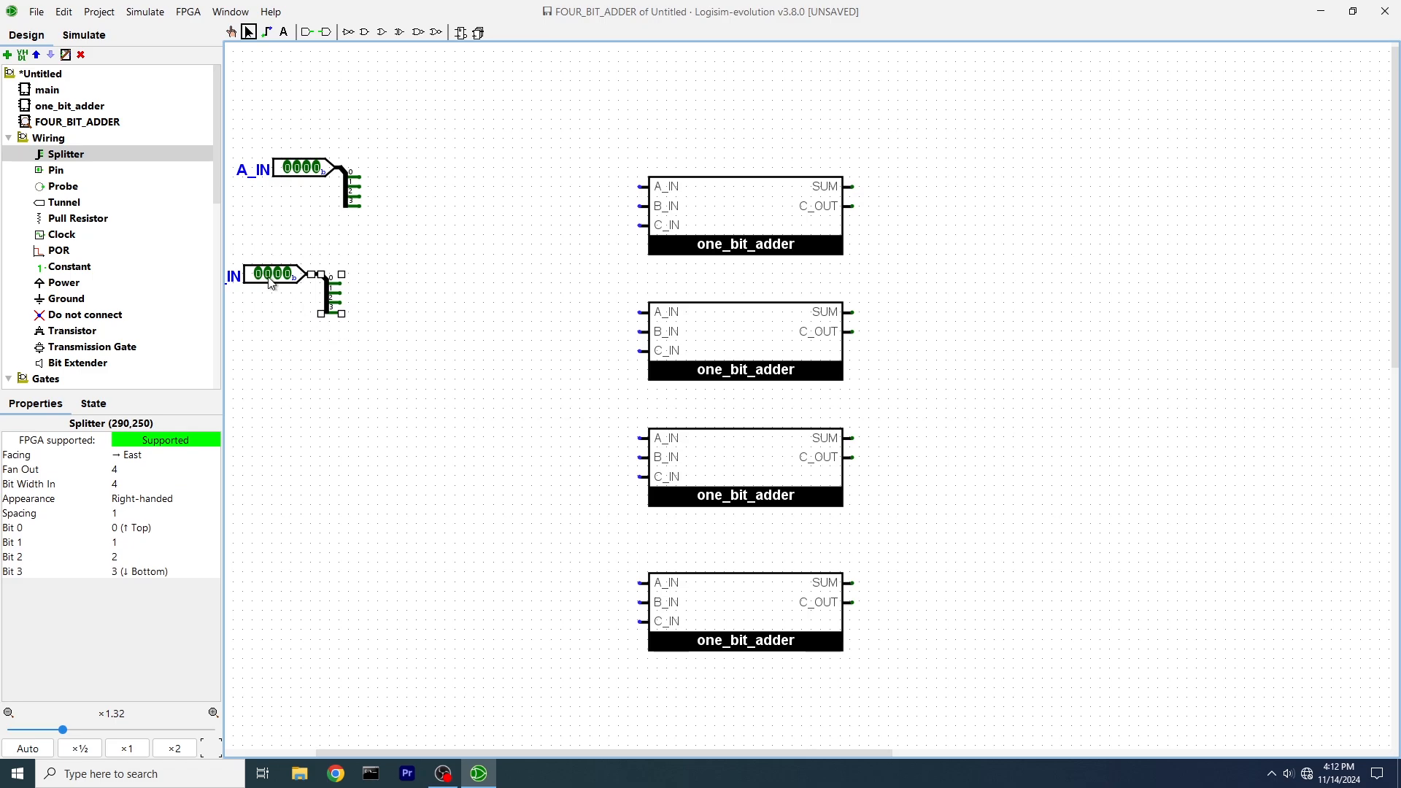
{"action": "left_click_drag", "start_coordinate": [273, 275], "coordinate": [391, 369]}
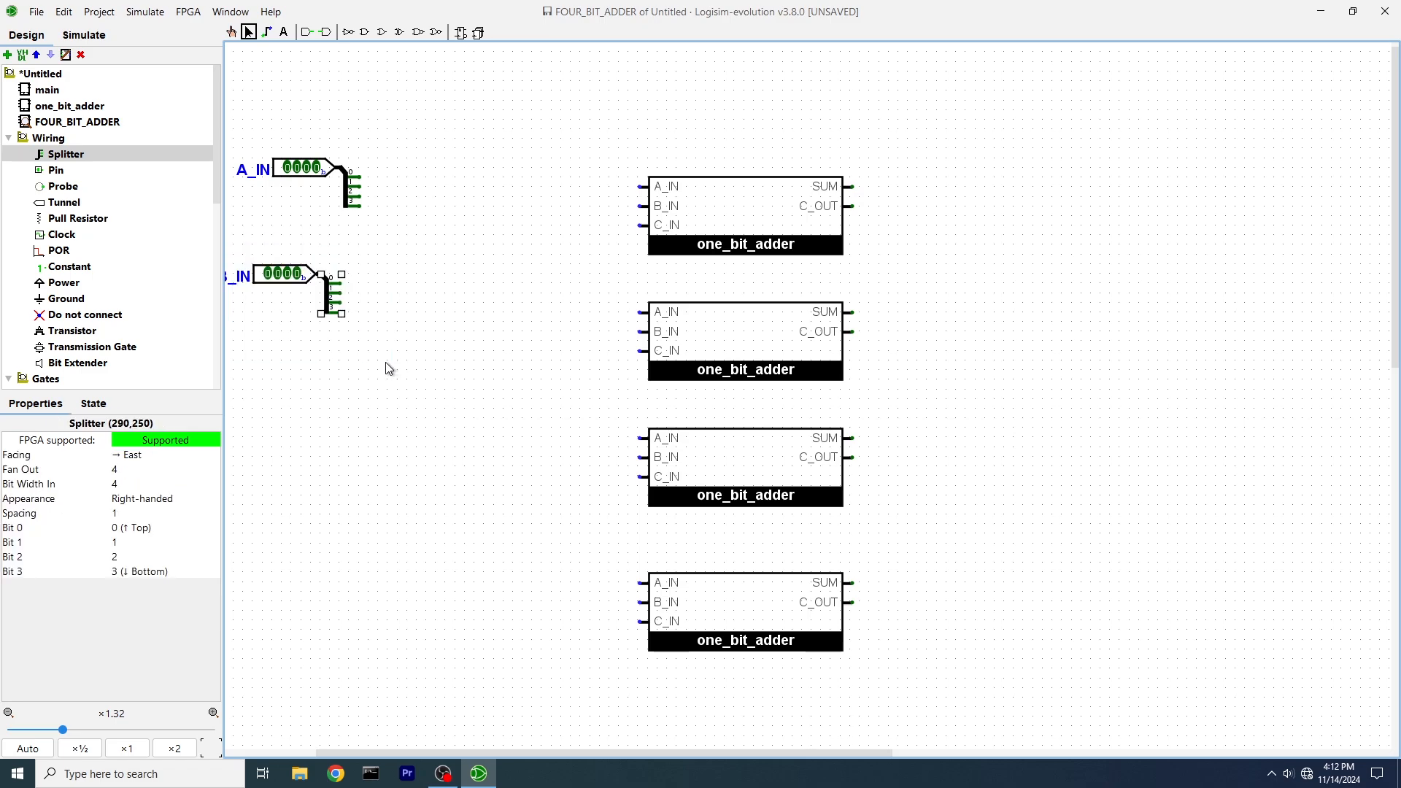
Move the entire circuit right and slightly down, and align B_IN and its splitter vertically under A_IN.
{"action": "key", "text": "ctrl+a"}
{"action": "left_click_drag", "start_coordinate": [268, 272], "coordinate": [346, 292]}
{"action": "left_click", "coordinate": [488, 301]}
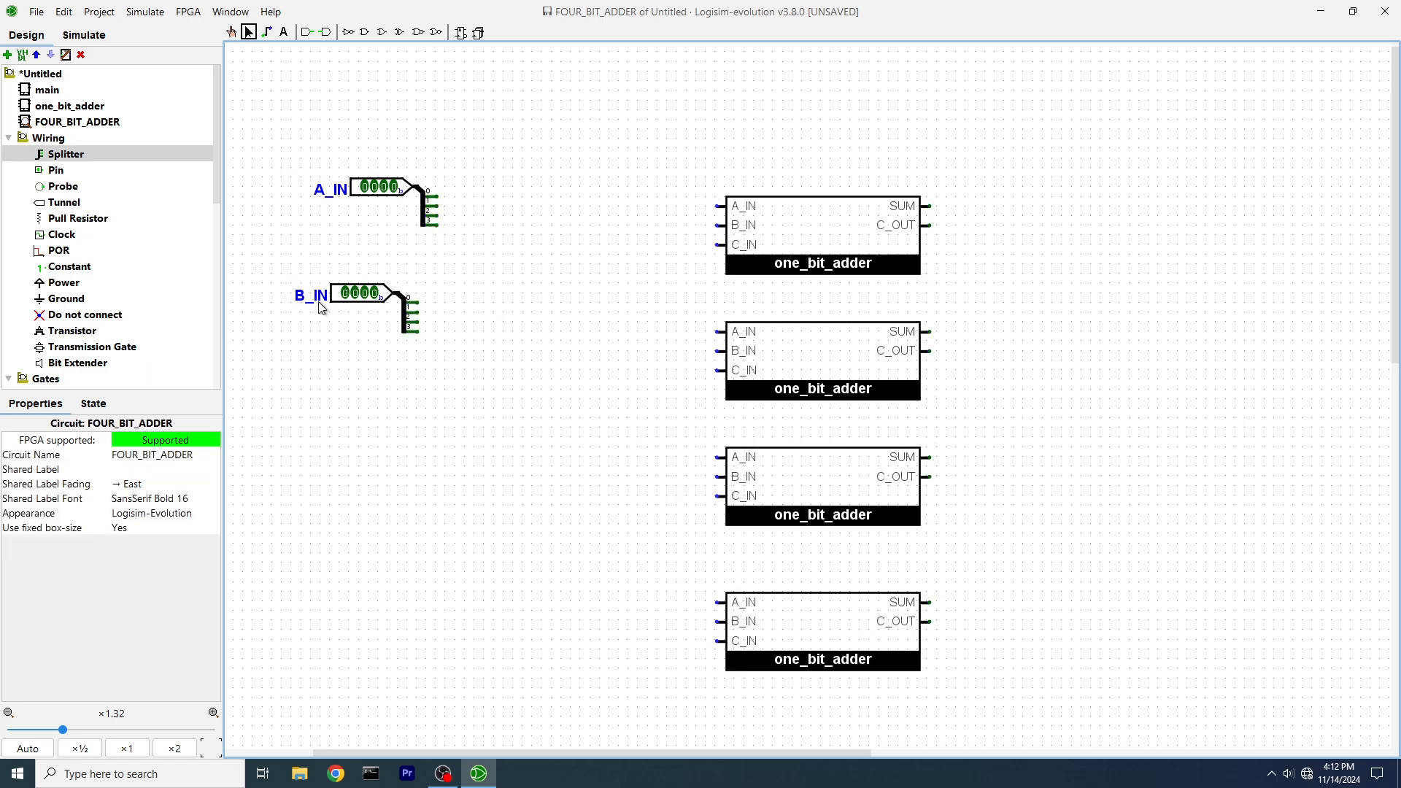
{"action": "left_click_drag", "start_coordinate": [269, 258], "coordinate": [475, 369]}
{"action": "left_click_drag", "start_coordinate": [335, 296], "coordinate": [360, 293]}
{"action": "left_click", "coordinate": [522, 317]}
Move the top adder up and left and the second adder slightly left, staggering them with room for carry wires.
{"action": "left_click_drag", "start_coordinate": [569, 406], "coordinate": [540, 378]}
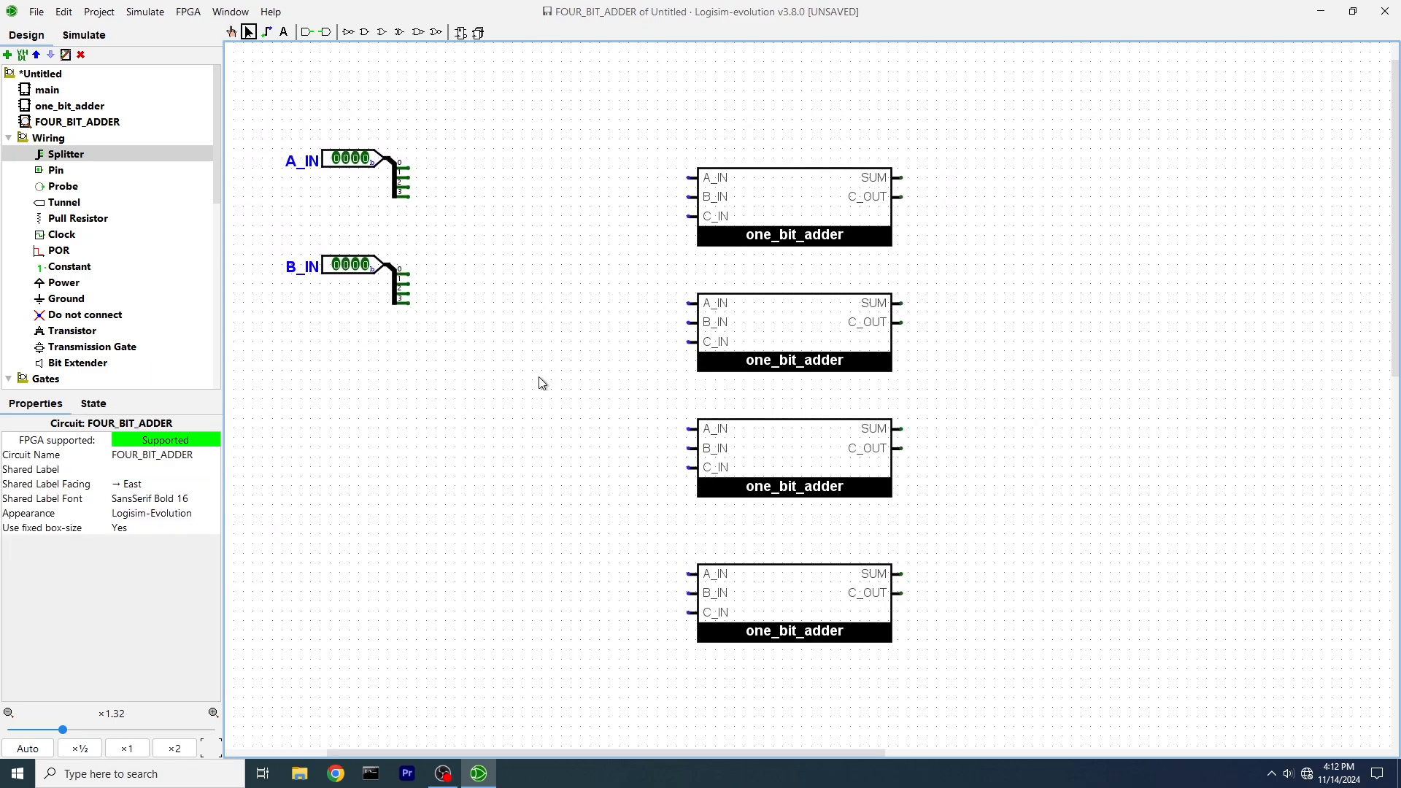
{"action": "scroll", "coordinate": [526, 303], "scroll_direction": "right", "scroll_amount": 1}
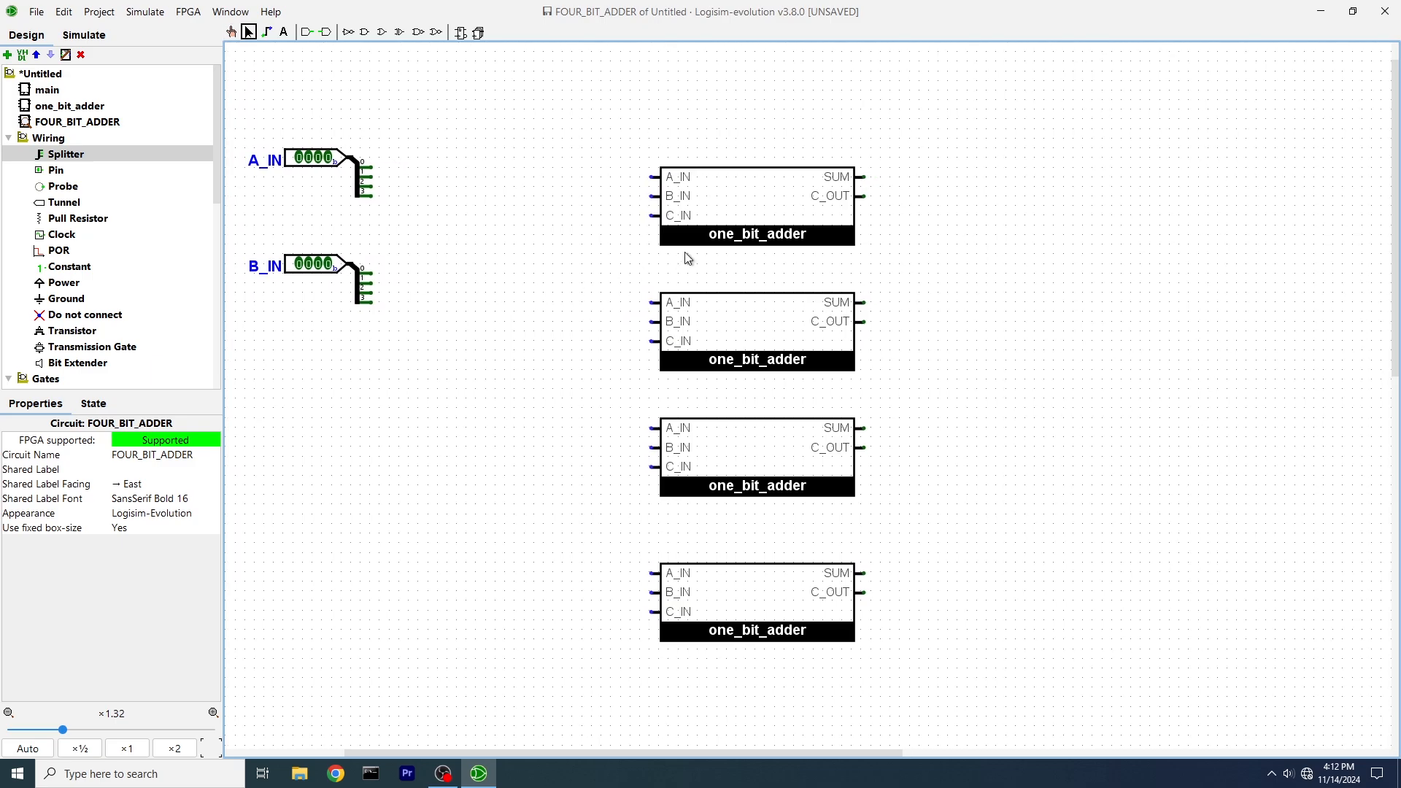
{"action": "left_click", "coordinate": [742, 206]}
{"action": "left_click_drag", "start_coordinate": [742, 207], "coordinate": [739, 195]}
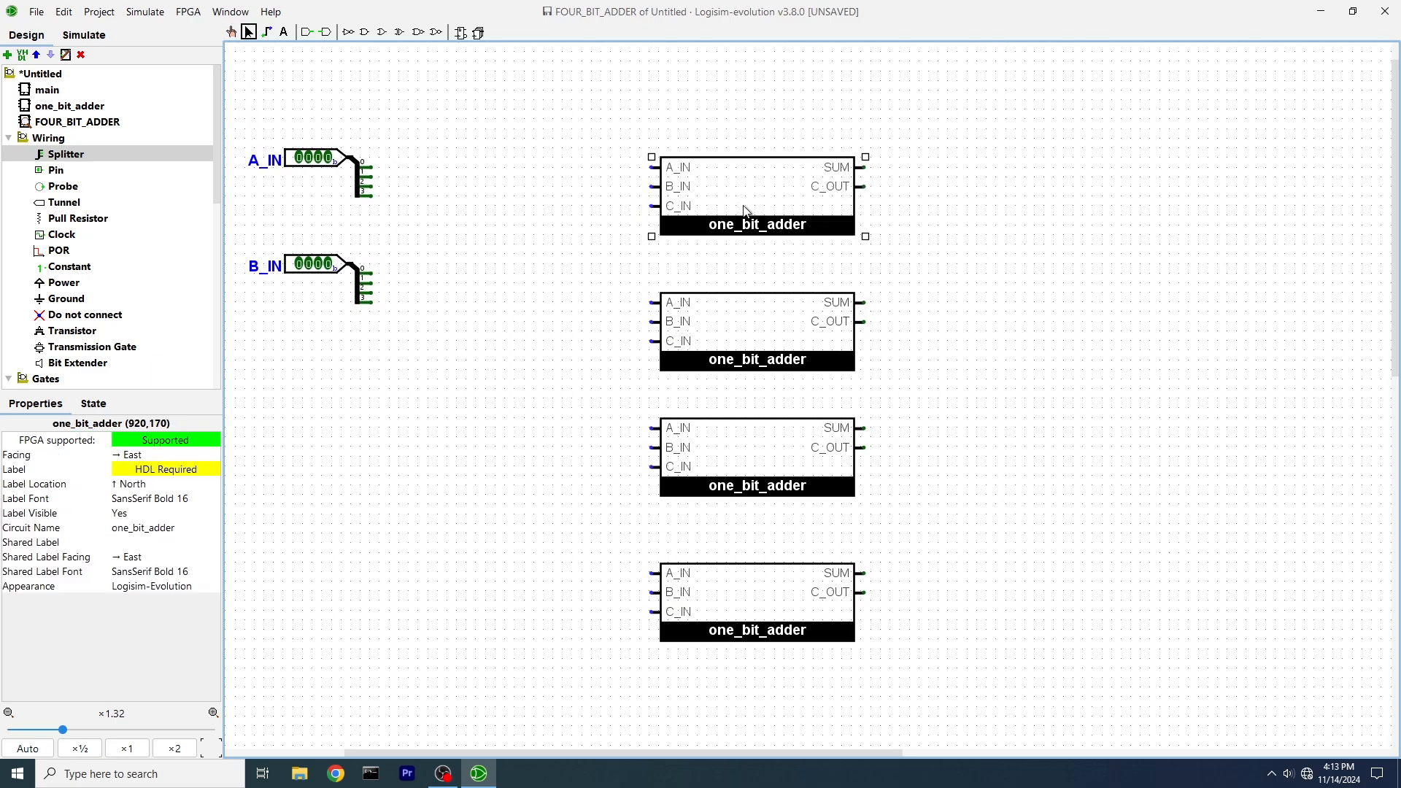
{"action": "left_click_drag", "start_coordinate": [758, 316], "coordinate": [992, 329]}
{"action": "left_click", "coordinate": [791, 191]}
{"action": "left_click_drag", "start_coordinate": [791, 191], "coordinate": [752, 191]}
{"action": "left_click", "coordinate": [979, 340]}
{"action": "left_click_drag", "start_coordinate": [979, 339], "coordinate": [736, 330]}
{"action": "left_click_drag", "start_coordinate": [734, 199], "coordinate": [753, 190]}
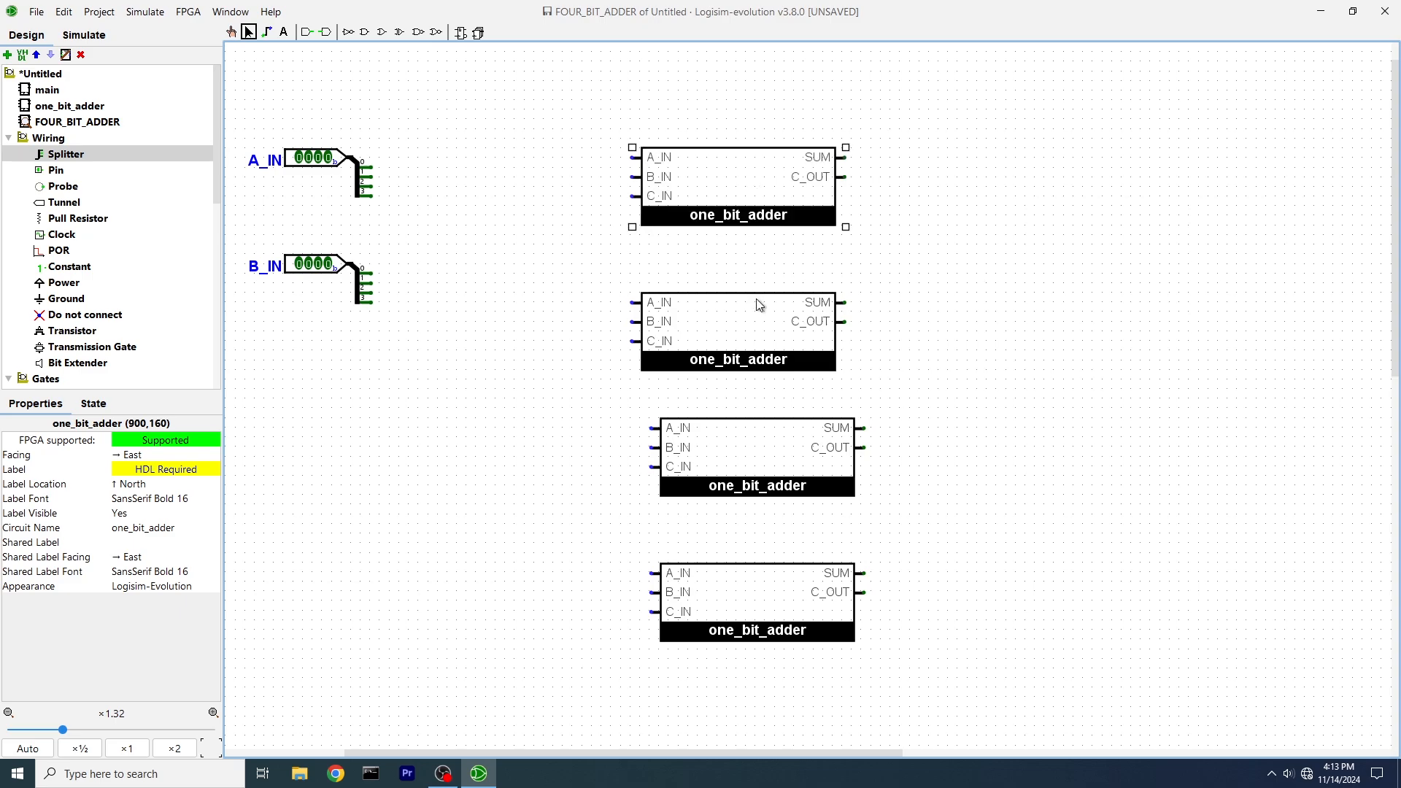
{"action": "left_click_drag", "start_coordinate": [750, 321], "coordinate": [759, 322]}
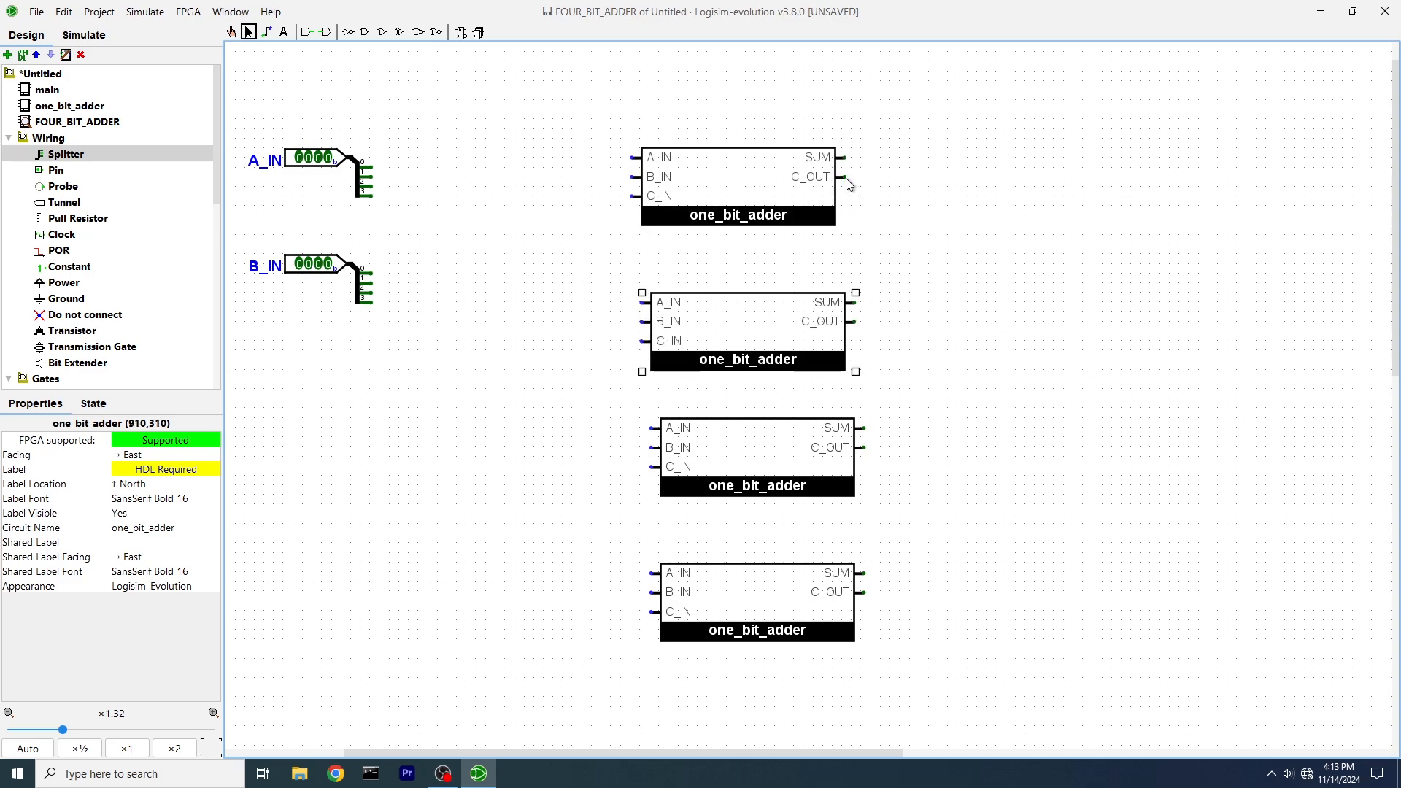
Wire each adder's C_OUT to the C_IN of the adder below it, chaining all four adders.
{"action": "left_click_drag", "start_coordinate": [842, 176], "coordinate": [661, 256]}
{"action": "left_click_drag", "start_coordinate": [863, 249], "coordinate": [644, 341]}
{"action": "left_click_drag", "start_coordinate": [854, 323], "coordinate": [655, 467]}
{"action": "left_click_drag", "start_coordinate": [867, 451], "coordinate": [654, 617]}
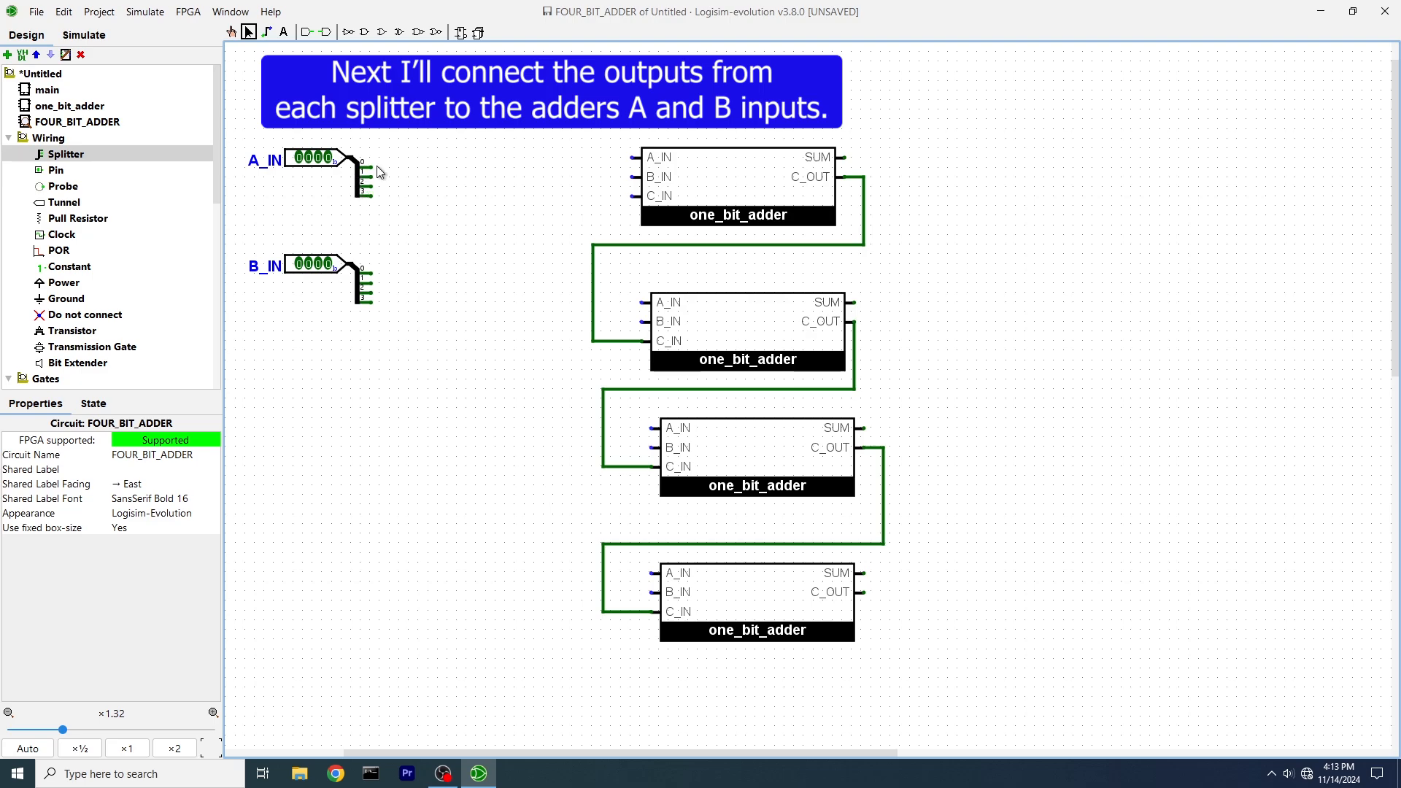
Wire A_IN splitter outputs 0 to 3 to the A_IN ports of the four adders, from top to bottom.
{"action": "left_click_drag", "start_coordinate": [372, 167], "coordinate": [633, 157]}
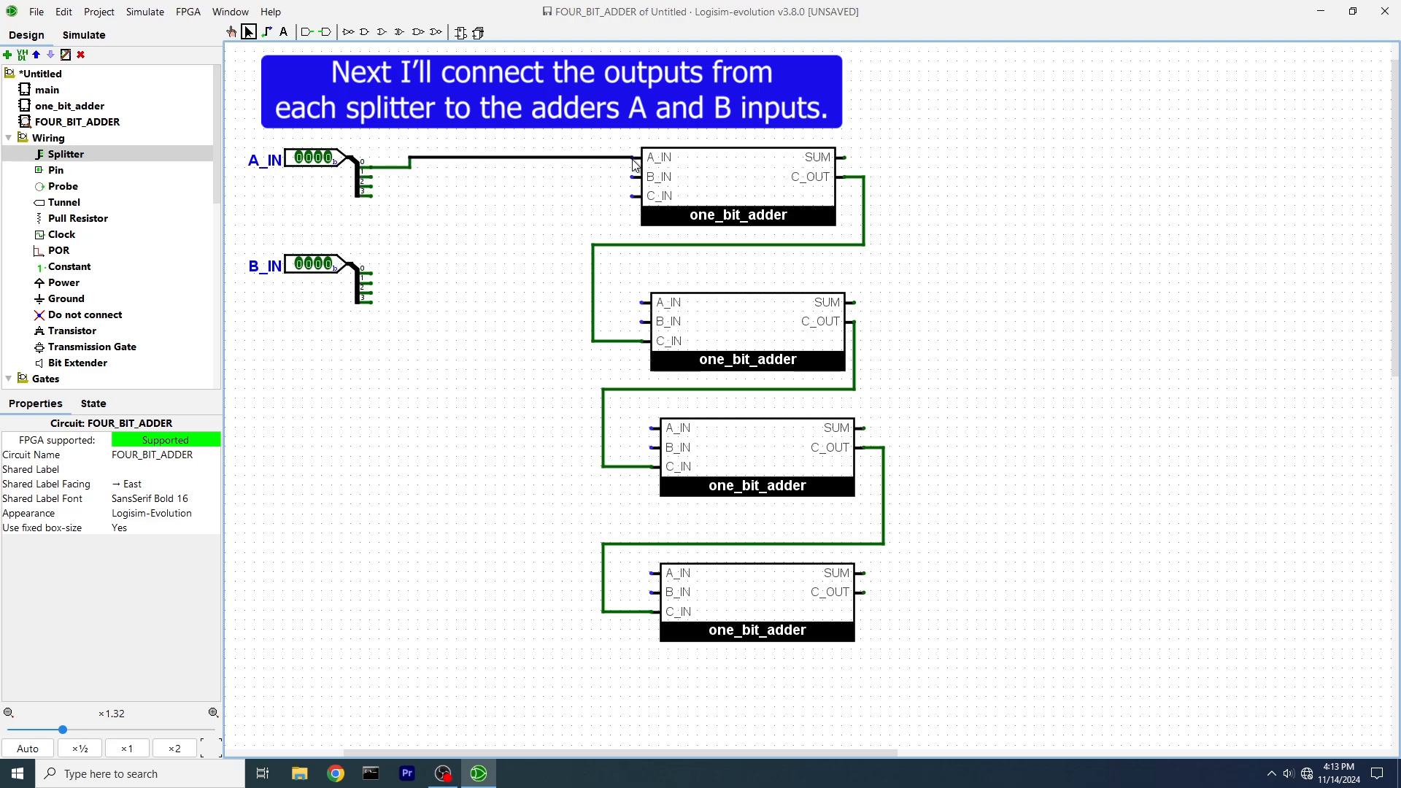
{"action": "left_click_drag", "start_coordinate": [374, 181], "coordinate": [477, 305]}
{"action": "mouse_move", "coordinate": [476, 305]}
{"action": "left_mouse_down"}
{"action": "mouse_move", "coordinate": [638, 305]}
{"action": "mouse_move", "coordinate": [476, 302]}
{"action": "left_mouse_up"}
{"action": "left_click_drag", "start_coordinate": [651, 428], "coordinate": [372, 189]}
{"action": "left_click_drag", "start_coordinate": [652, 572], "coordinate": [369, 197]}
Wire B_IN splitter outputs 0 to 3 to the B_IN ports of the four adders, from top to bottom.
{"action": "left_click_drag", "start_coordinate": [369, 275], "coordinate": [634, 176]}
{"action": "mouse_move", "coordinate": [369, 284]}
{"action": "left_mouse_down"}
{"action": "mouse_move", "coordinate": [500, 289]}
{"action": "mouse_move", "coordinate": [489, 323]}
{"action": "mouse_move", "coordinate": [639, 324]}
{"action": "left_mouse_up"}
{"action": "key", "text": "ctrl+z"}
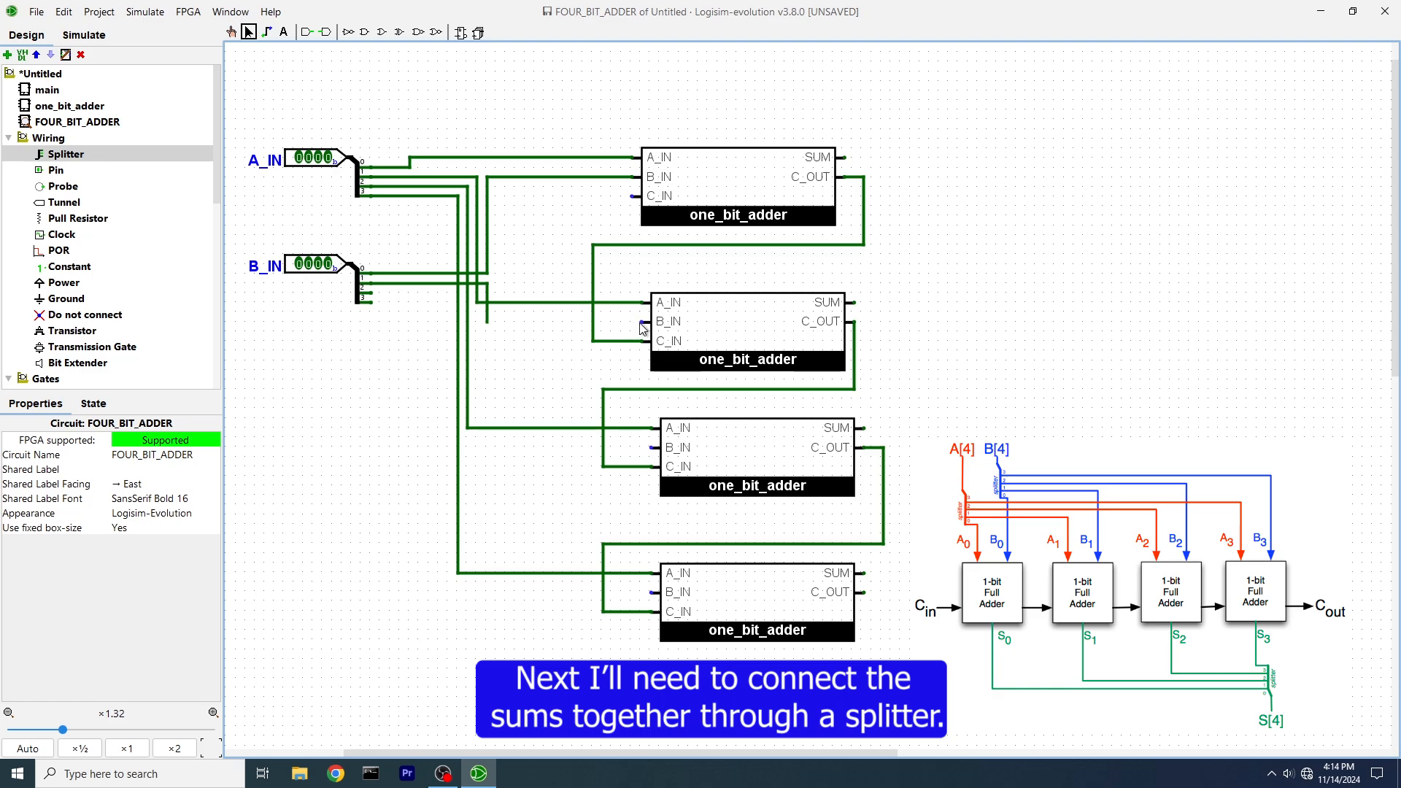
{"action": "left_click", "coordinate": [639, 322]}
{"action": "left_click_drag", "start_coordinate": [488, 322], "coordinate": [642, 321]}
{"action": "left_click_drag", "start_coordinate": [652, 451], "coordinate": [370, 293]}
{"action": "left_click_drag", "start_coordinate": [653, 592], "coordinate": [370, 301]}
{"action": "left_click", "coordinate": [561, 520]}
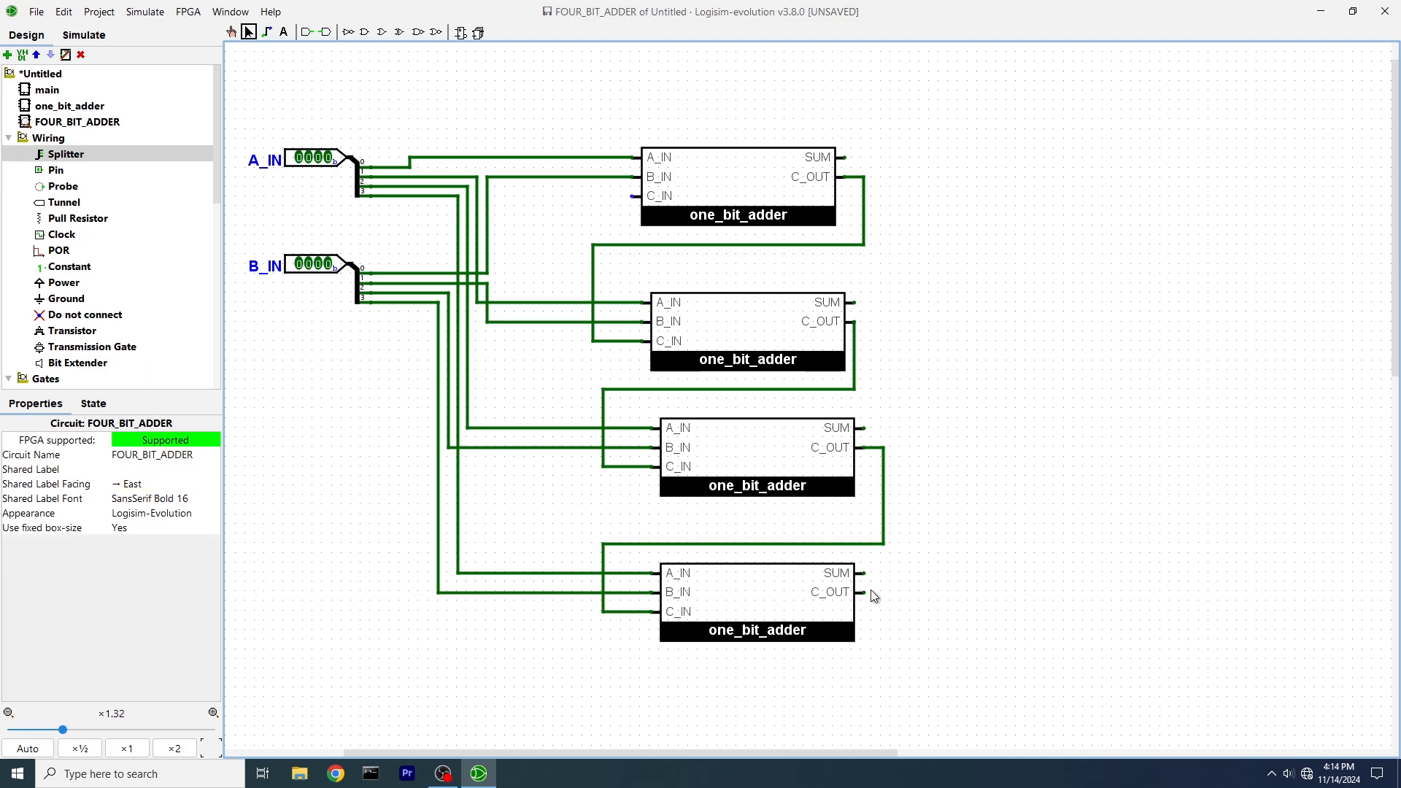
Place two output pins, one above the other, to the right of the top adder.
{"action": "left_click_drag", "start_coordinate": [992, 640], "coordinate": [864, 659]}
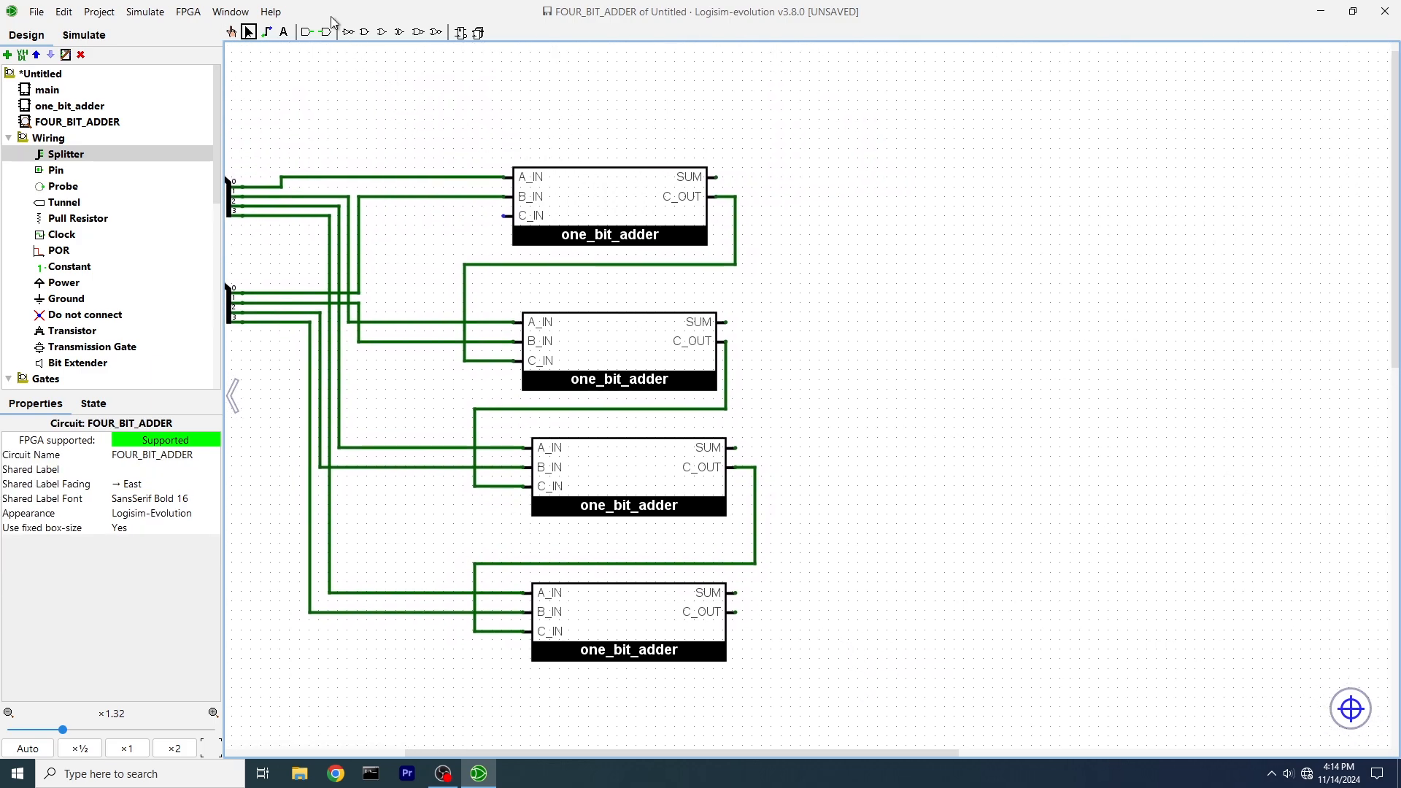
{"action": "left_click", "coordinate": [327, 33]}
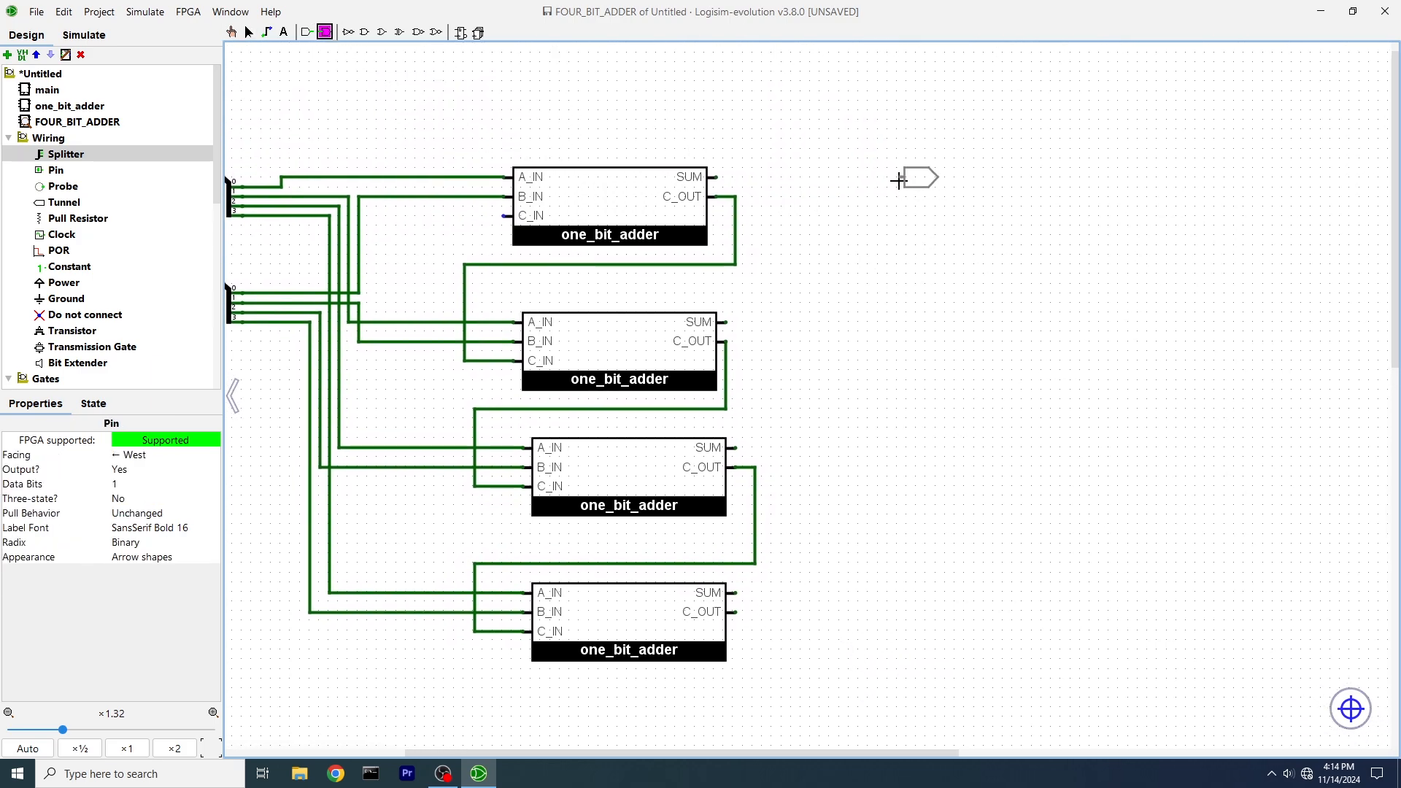
{"action": "left_click", "coordinate": [902, 177]}
{"action": "left_click", "coordinate": [326, 32]}
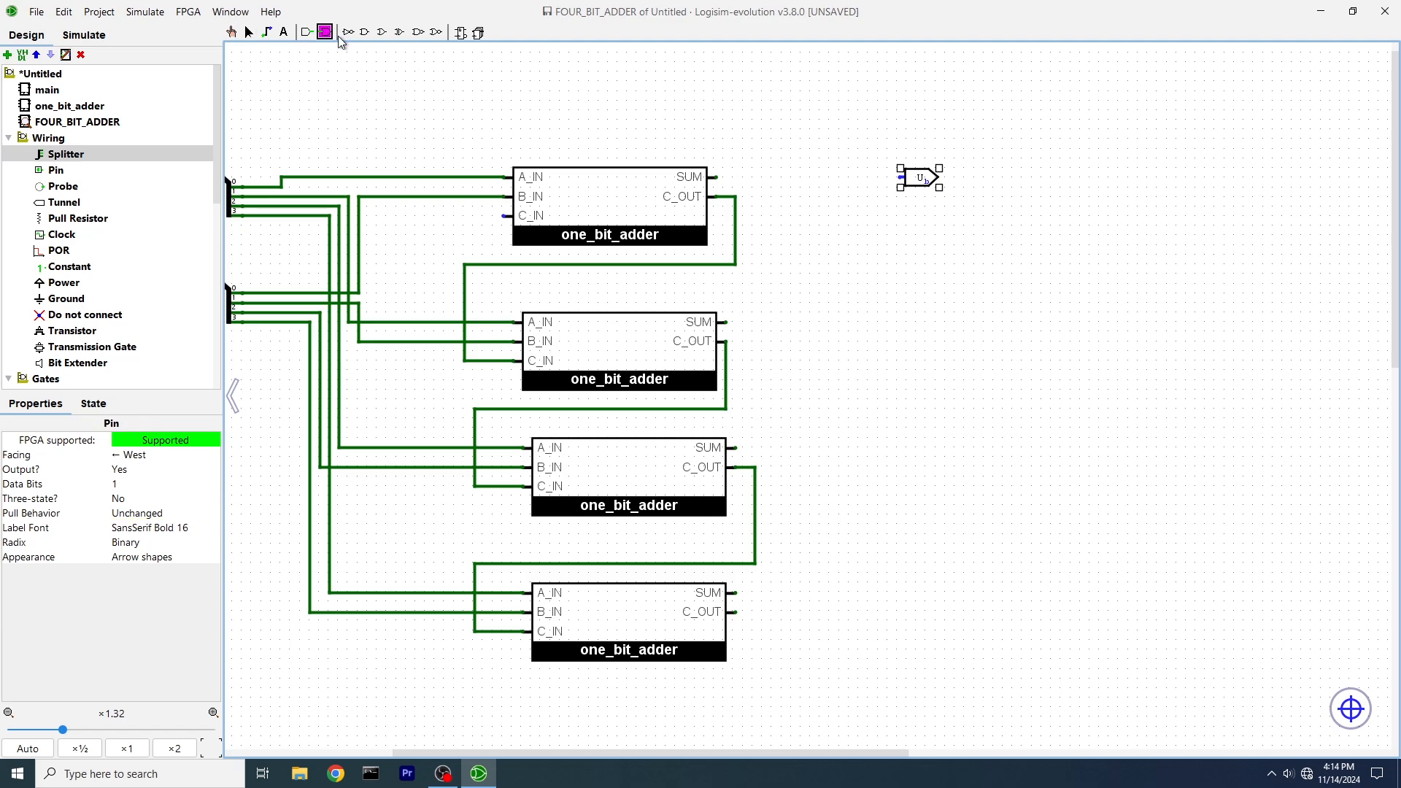
{"action": "left_click", "coordinate": [902, 254]}
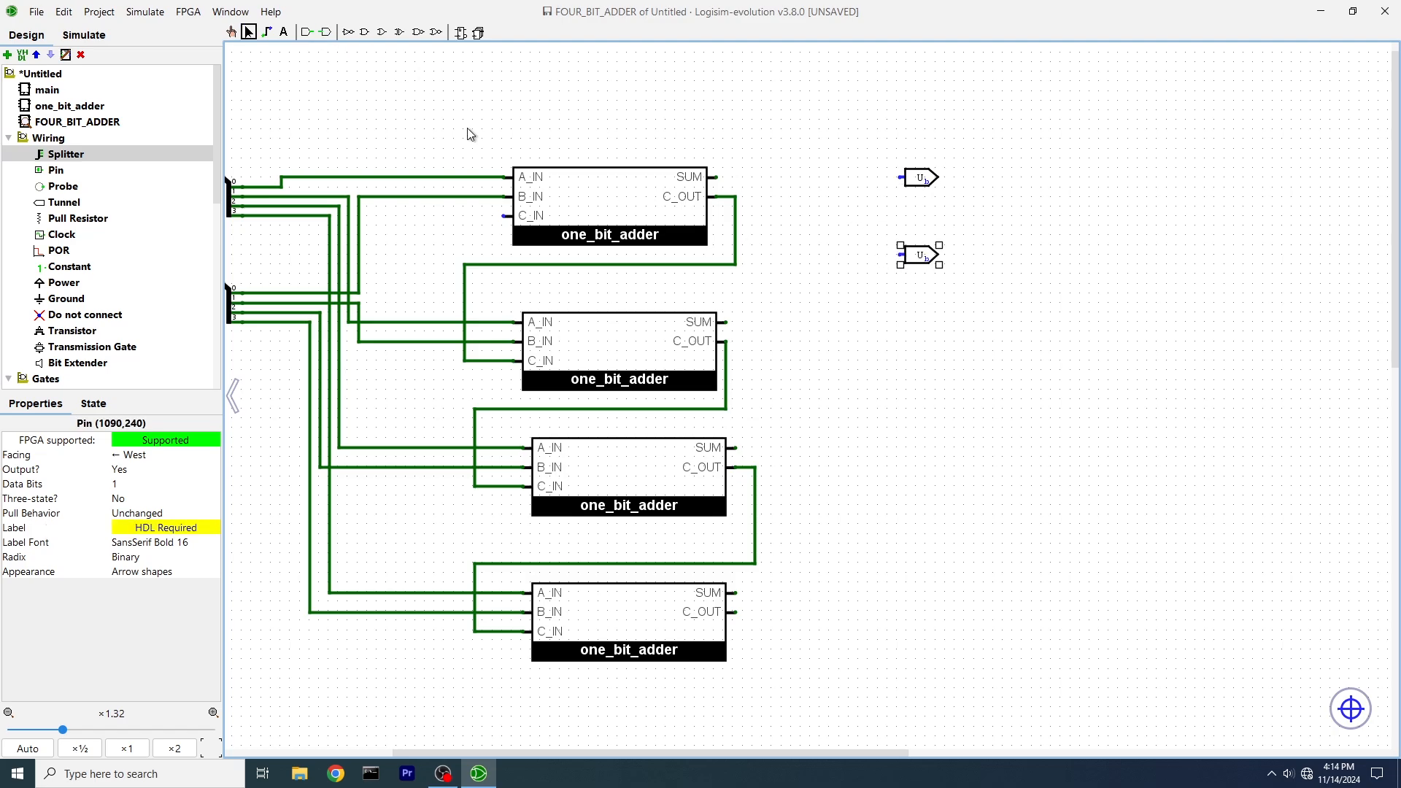
Place two more output pins, one beside the third adder and one beside the bottom adder.
{"action": "left_click", "coordinate": [325, 32]}
{"action": "left_click", "coordinate": [878, 445]}
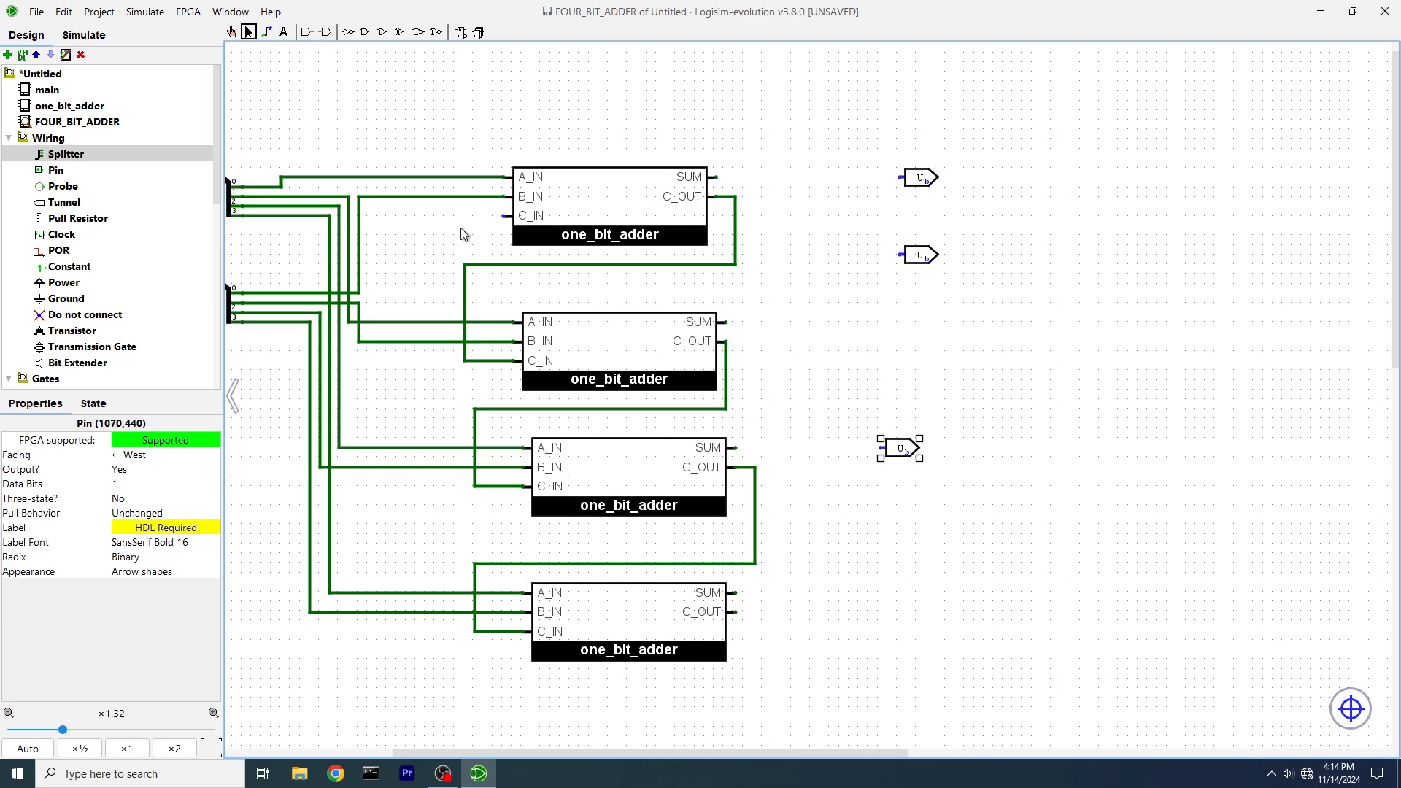
{"action": "left_click", "coordinate": [325, 31]}
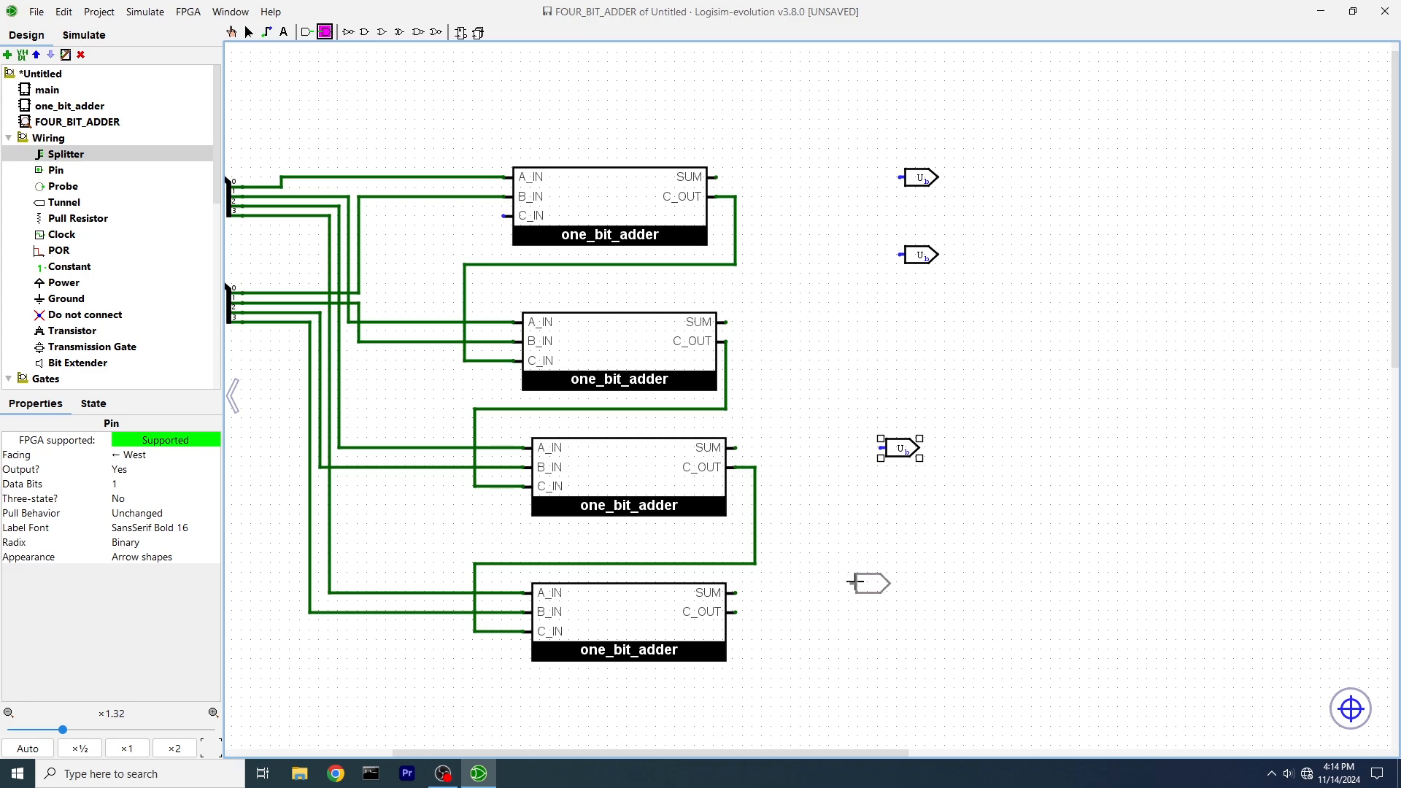
{"action": "left_click", "coordinate": [890, 584]}
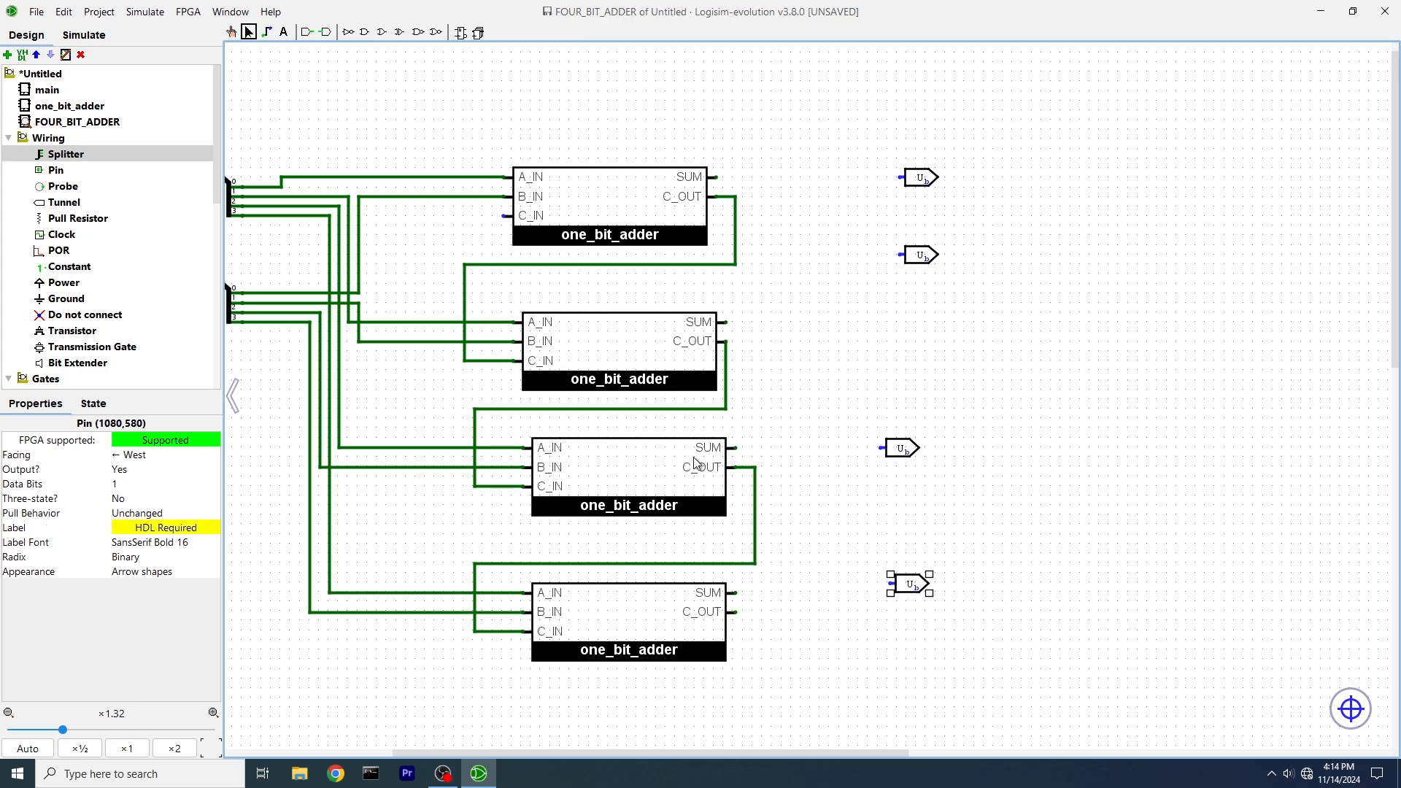
Place an output pin beside the bottom adder's C_OUT port and label it C_OUT.
{"action": "left_click", "coordinate": [325, 31]}
{"action": "left_click", "coordinate": [890, 613]}
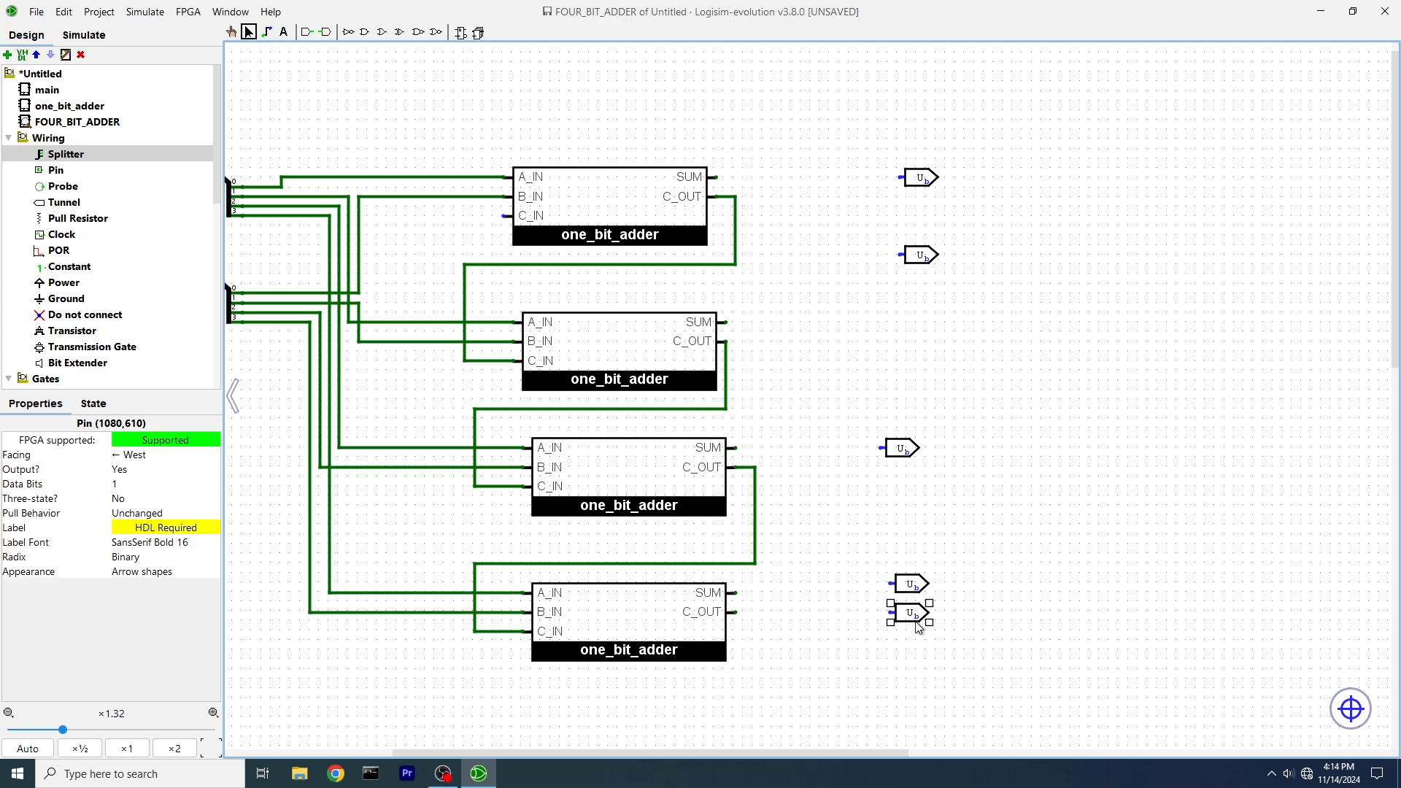
{"action": "left_click", "coordinate": [196, 522]}
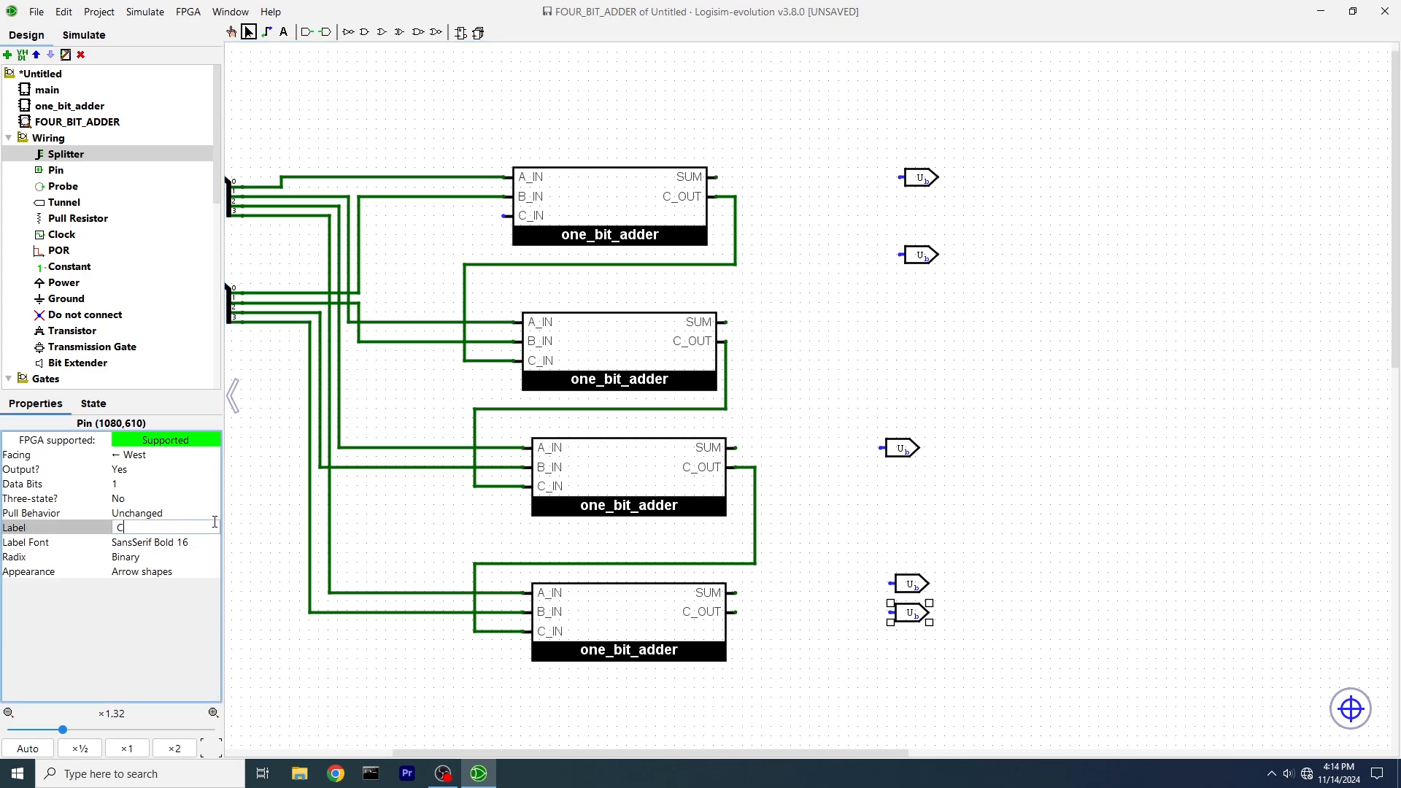
{"action": "type", "text": "C_OUT"}
{"action": "key", "text": "Return"}
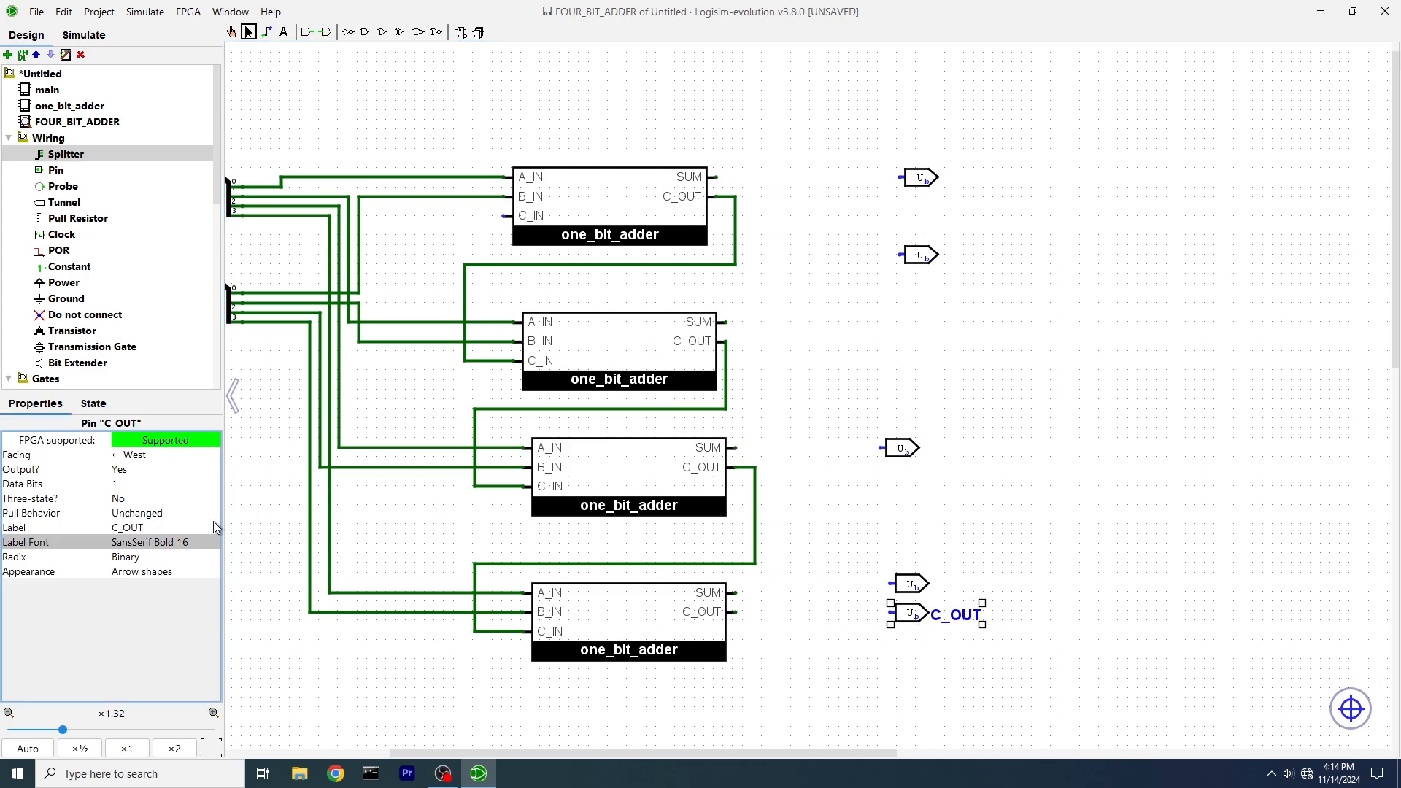
Delete the three surplus unlabelled output pins, keeping only the topmost one and C_OUT.
{"action": "right_click", "coordinate": [914, 584]}
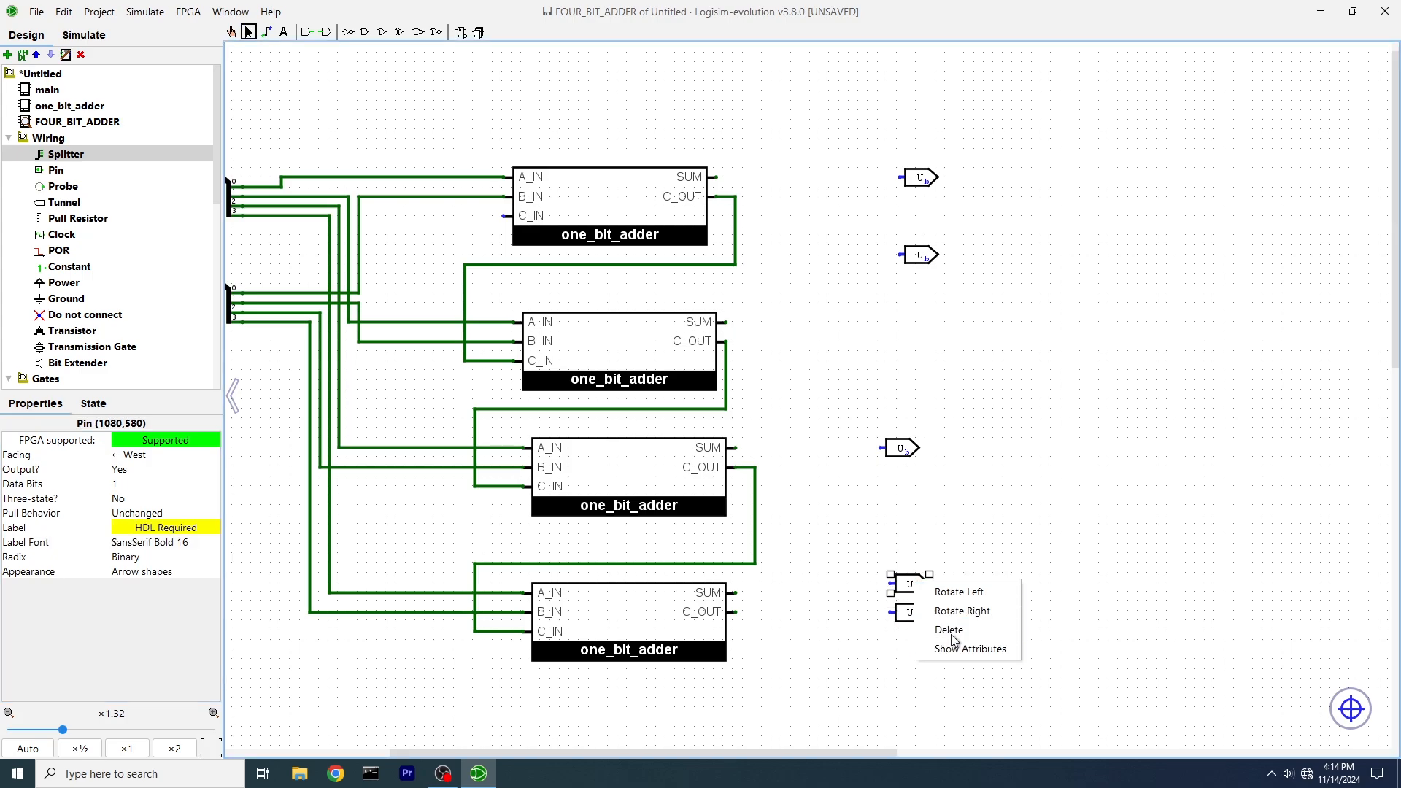
{"action": "left_click", "coordinate": [937, 629]}
{"action": "right_click", "coordinate": [903, 450]}
{"action": "left_click", "coordinate": [938, 495]}
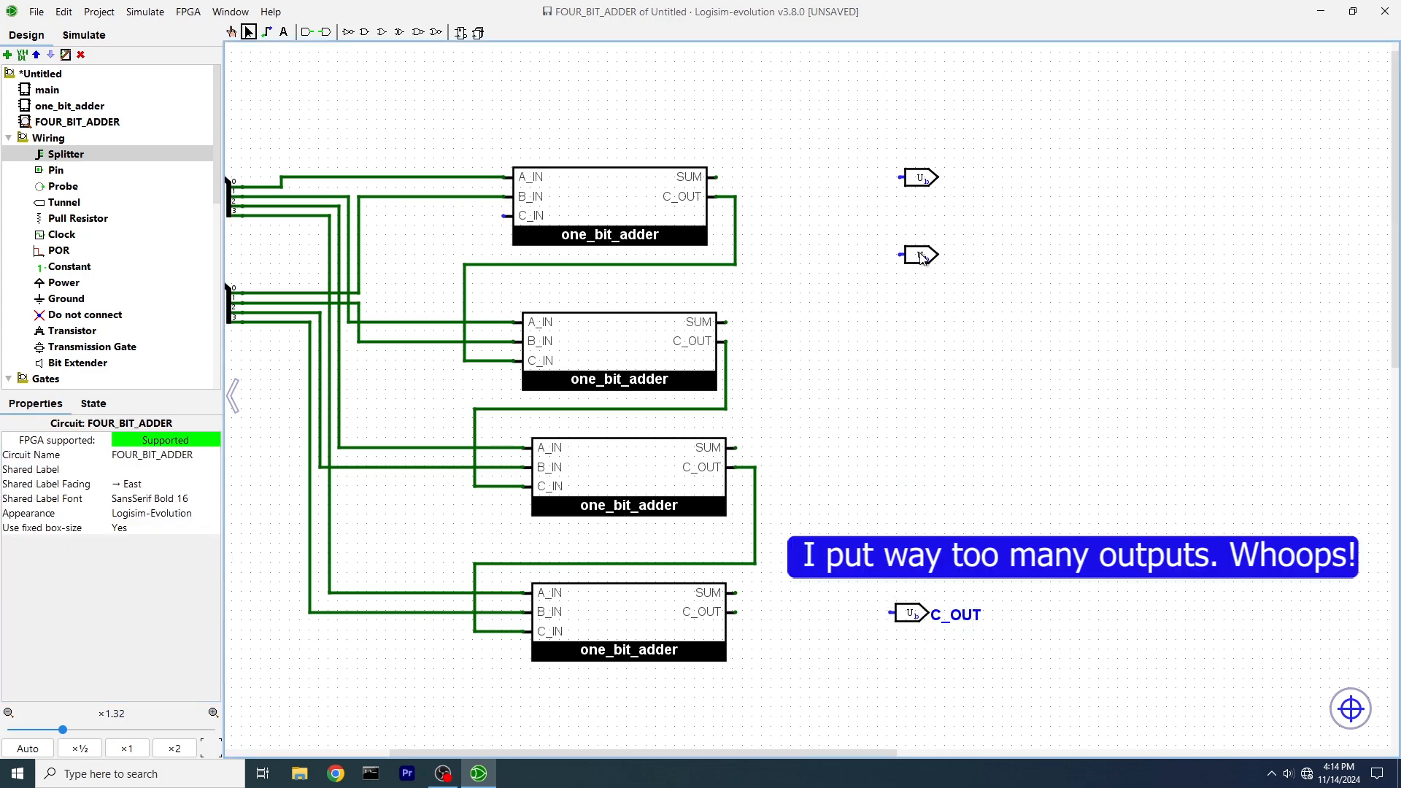
{"action": "right_click", "coordinate": [921, 257]}
{"action": "left_click", "coordinate": [941, 302]}
Set the data bits of the top output pin to 4.
{"action": "left_click", "coordinate": [914, 184]}
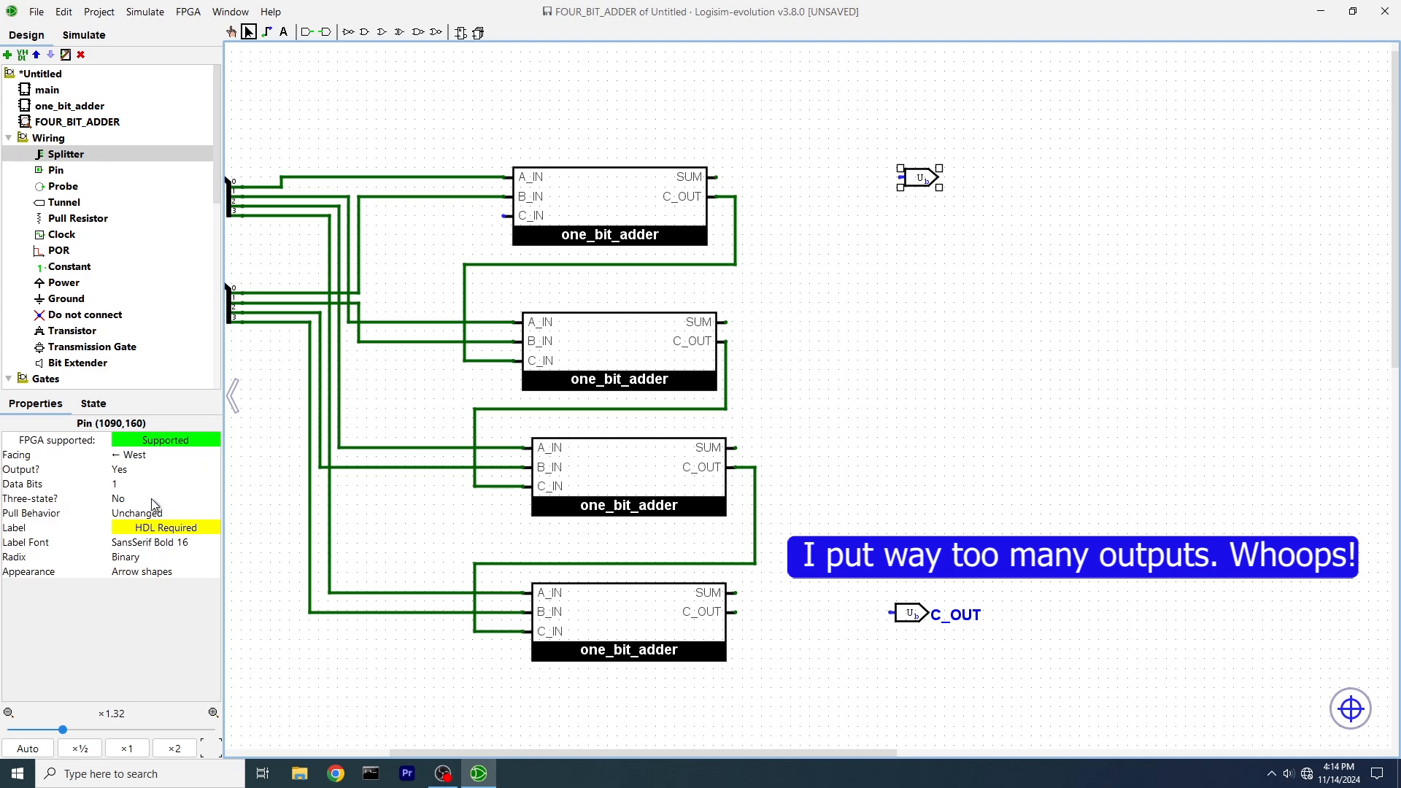
{"action": "left_click", "coordinate": [183, 486]}
{"action": "left_click", "coordinate": [209, 483]}
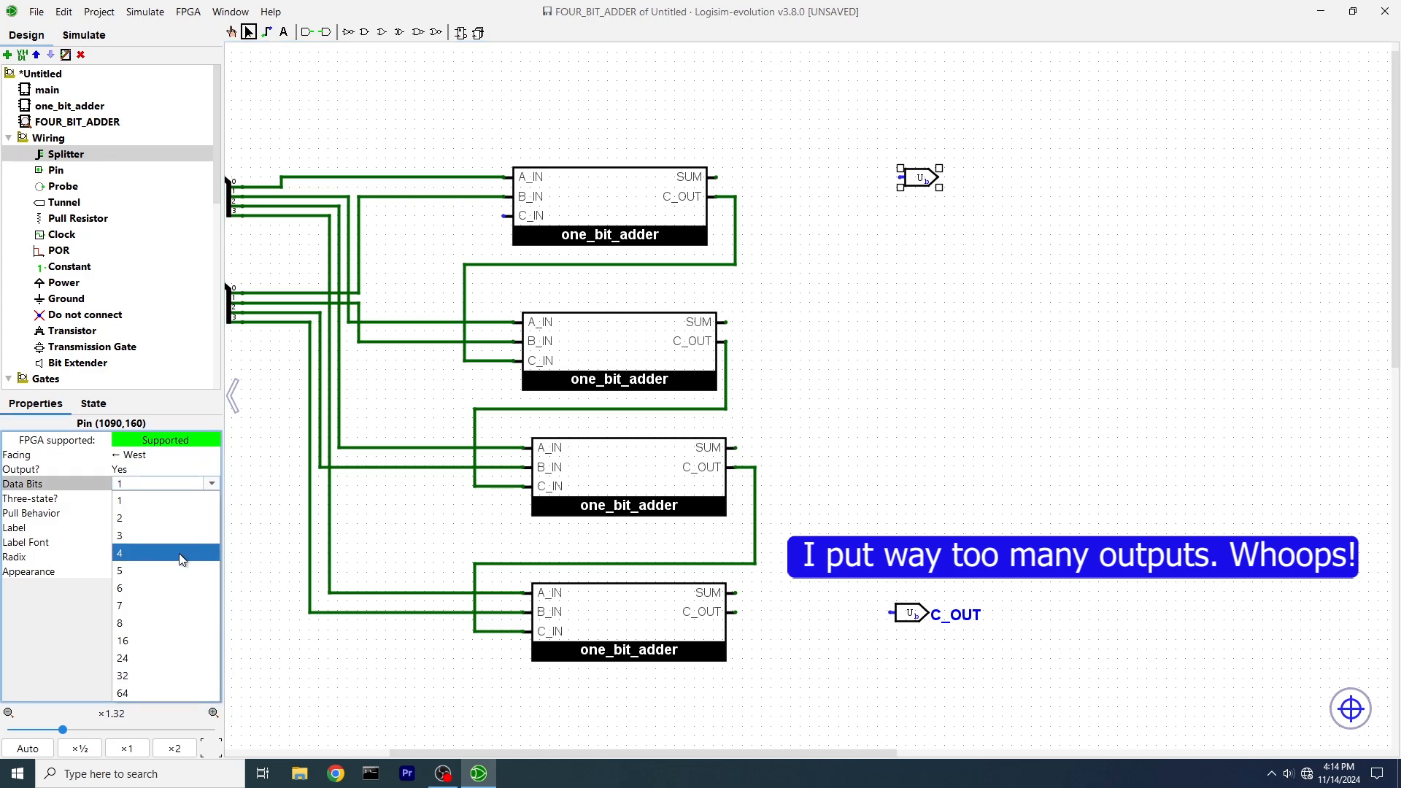
{"action": "left_click", "coordinate": [178, 553]}
Duplicate the A_IN splitter and place the copy just below the 4-bit output pin, on its input side.
{"action": "scroll", "coordinate": [316, 131], "scroll_direction": "left", "scroll_amount": 3}
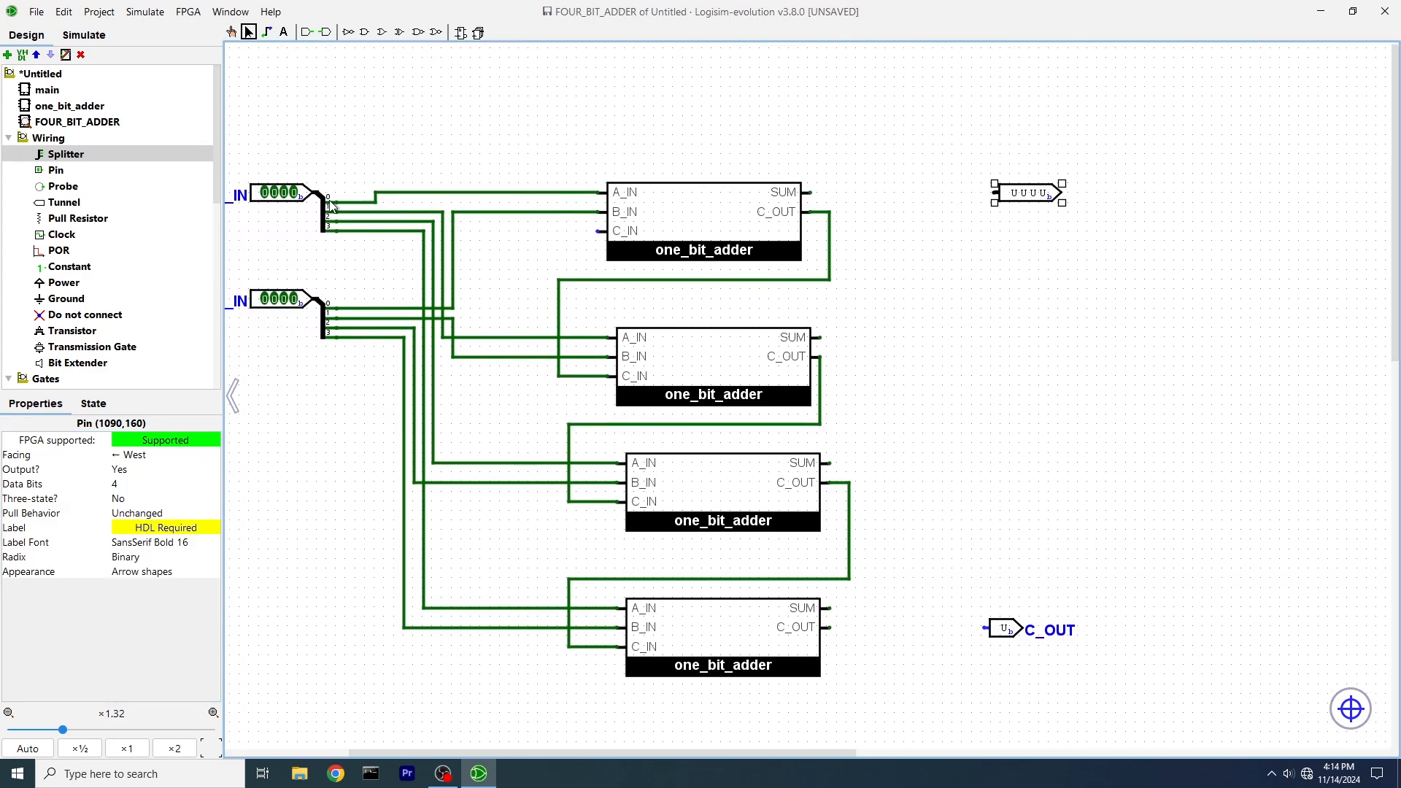
{"action": "left_click", "coordinate": [327, 211]}
{"action": "left_click_drag", "start_coordinate": [333, 211], "coordinate": [343, 222]}
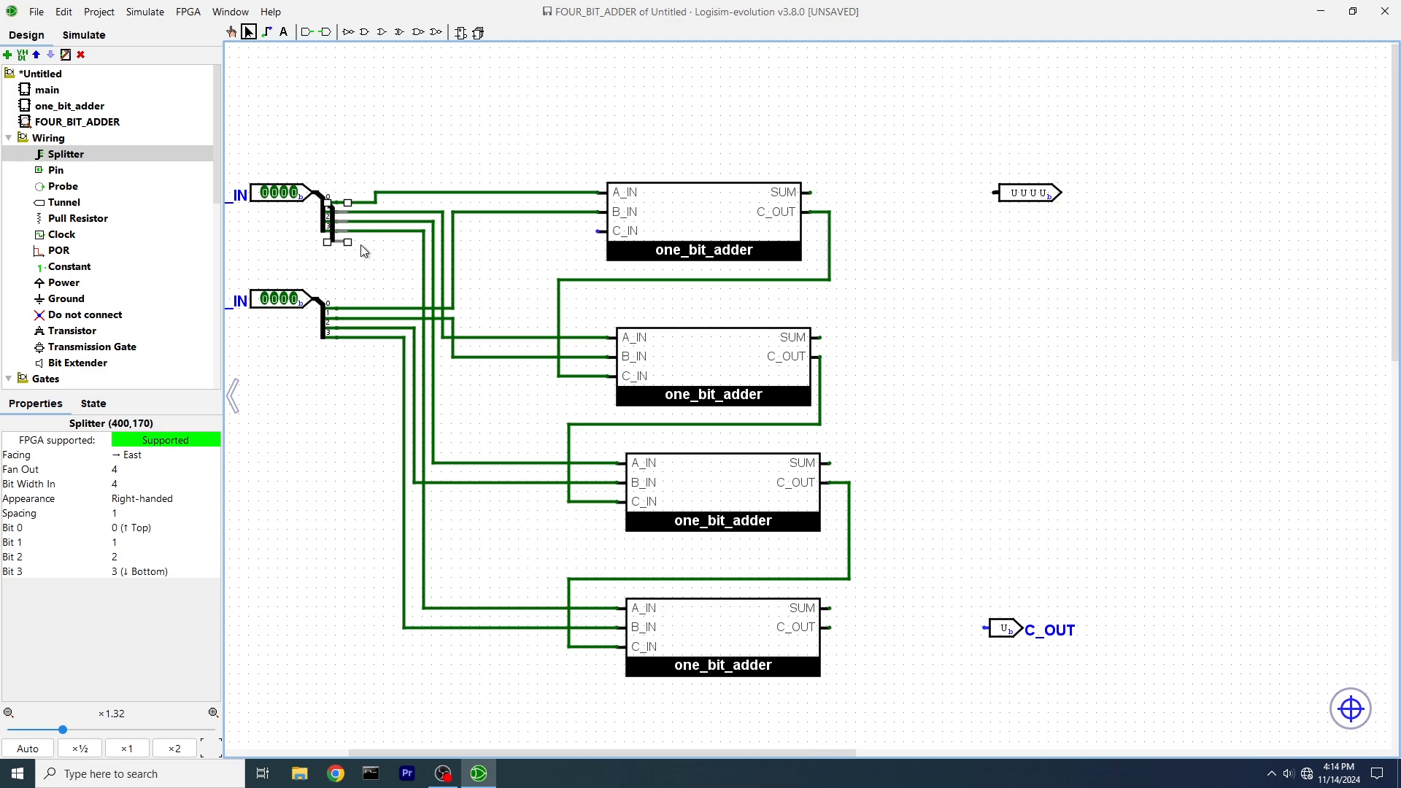
{"action": "left_click", "coordinate": [943, 228]}
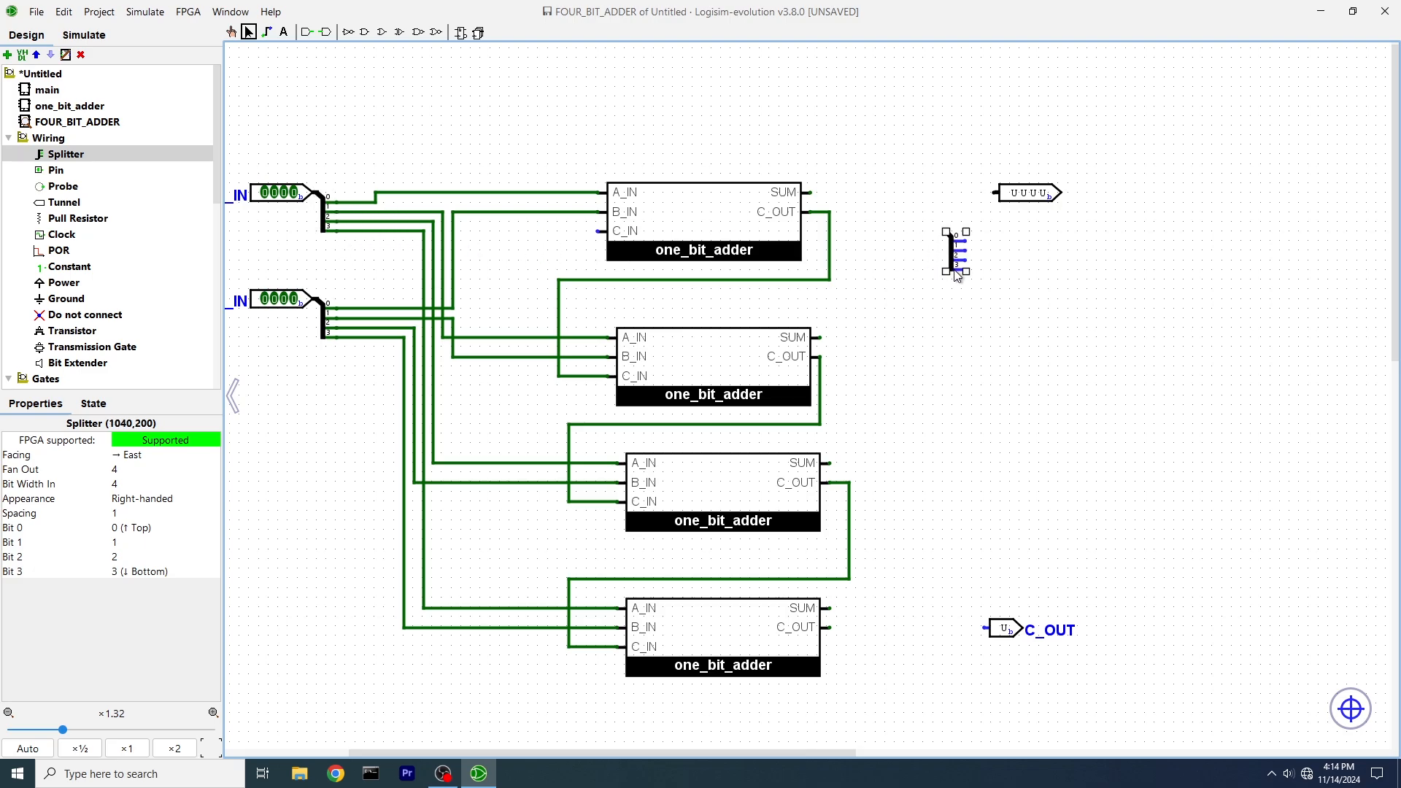
Rotate the copied splitter left twice to face west and attach it to the 4-bit output pin.
{"action": "right_click", "coordinate": [950, 271]}
{"action": "left_click", "coordinate": [981, 284]}
{"action": "right_click", "coordinate": [961, 221]}
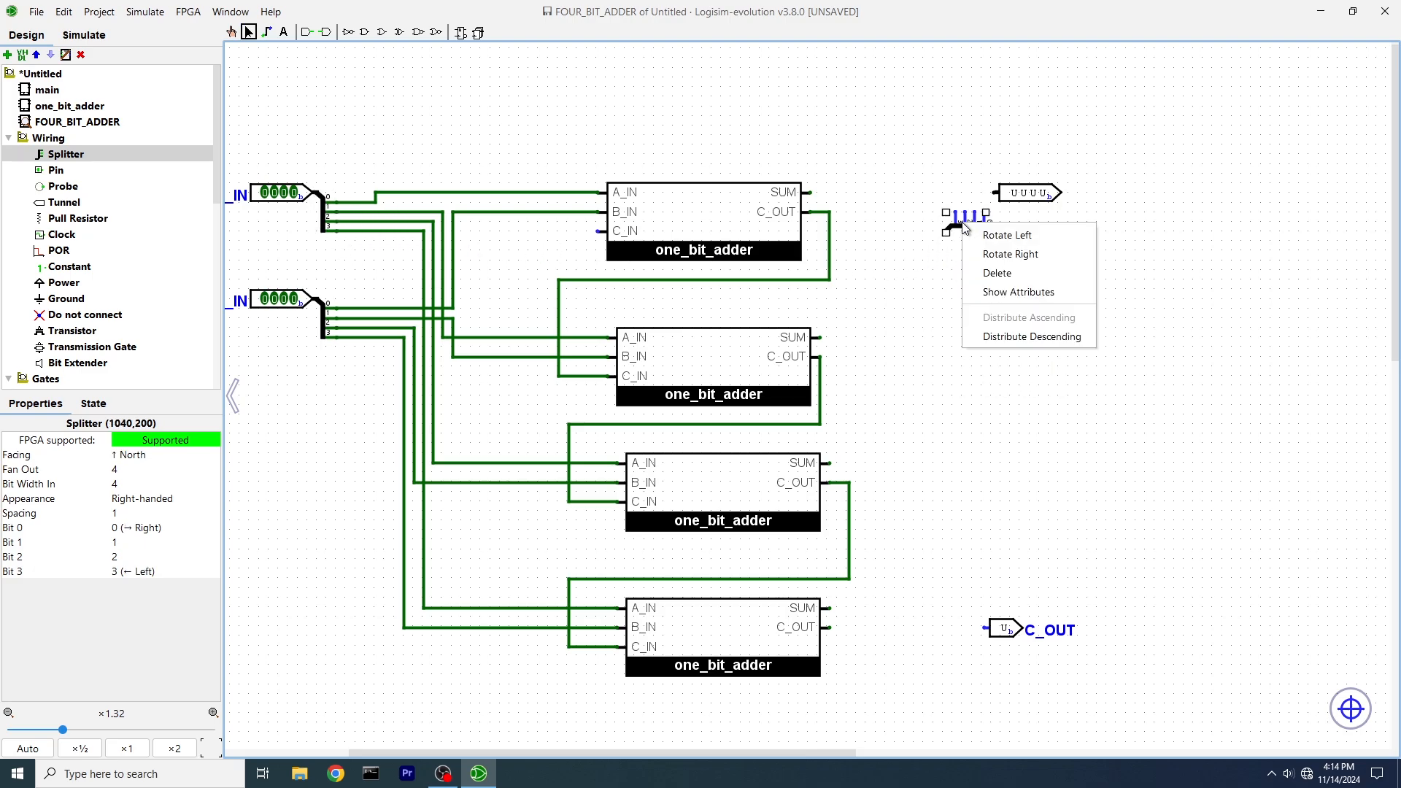
{"action": "left_click", "coordinate": [979, 235]}
{"action": "left_click_drag", "start_coordinate": [936, 217], "coordinate": [982, 181]}
Move the output splitter and its 4-bit pin together to line up with the top adder's SUM port.
{"action": "left_click_drag", "start_coordinate": [948, 121], "coordinate": [1131, 262]}
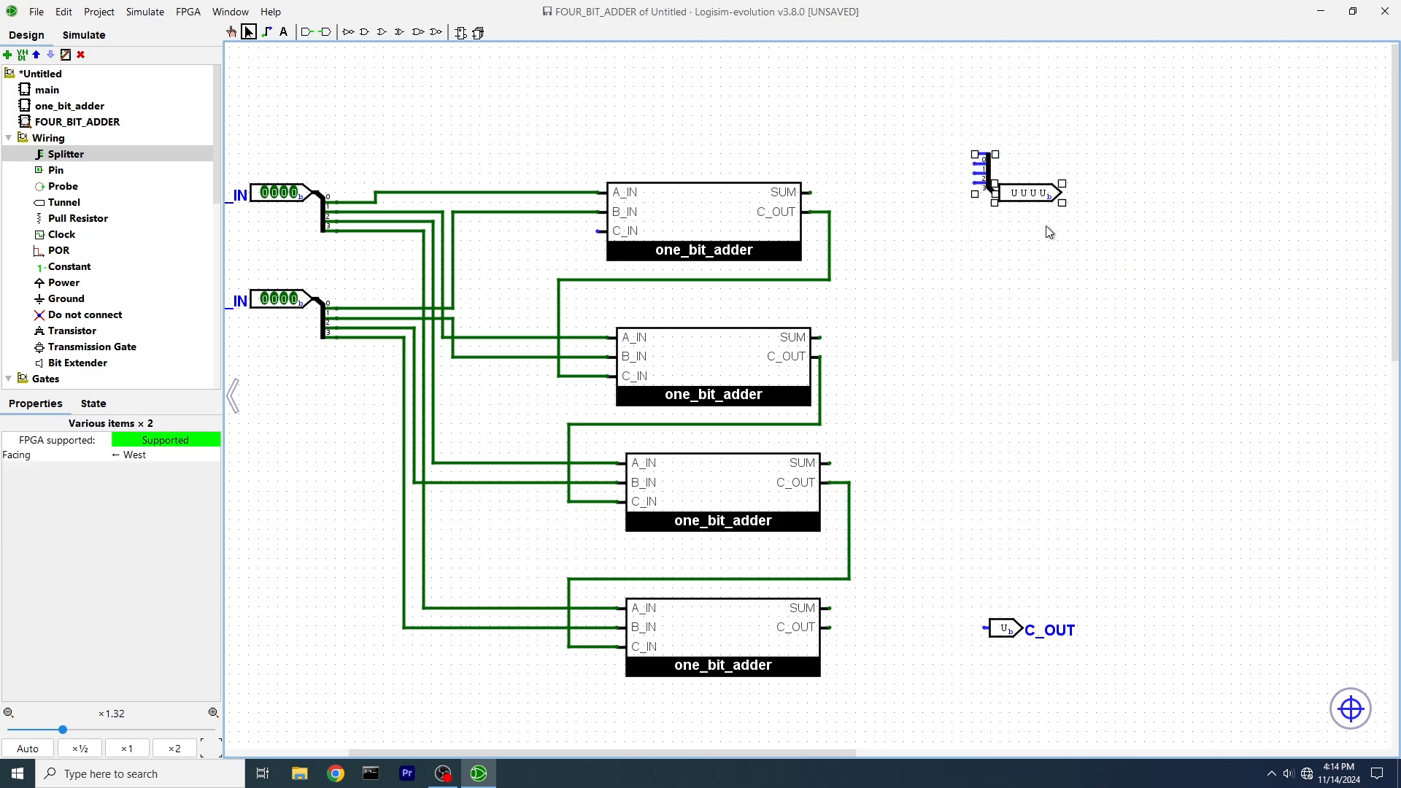
{"action": "mouse_move", "coordinate": [1029, 196]}
{"action": "left_mouse_down"}
{"action": "mouse_move", "coordinate": [1055, 204]}
{"action": "mouse_move", "coordinate": [1078, 243]}
{"action": "left_mouse_up"}
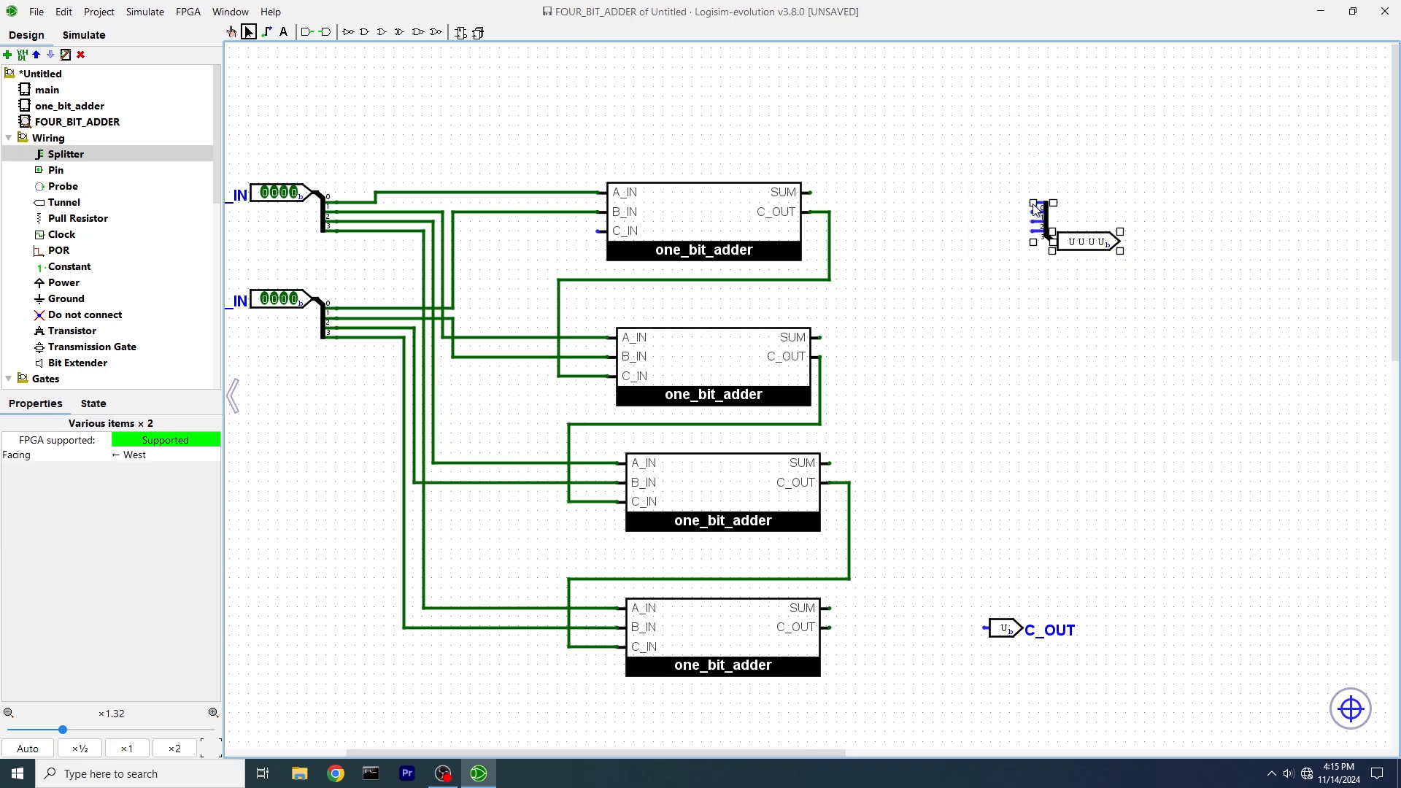
{"action": "mouse_move", "coordinate": [1033, 203]}
{"action": "left_mouse_down"}
{"action": "mouse_move", "coordinate": [846, 205]}
{"action": "mouse_move", "coordinate": [1037, 215]}
{"action": "left_mouse_up"}
{"action": "left_click_drag", "start_coordinate": [1004, 170], "coordinate": [1160, 281]}
Wire the four adders' SUM ports, top to bottom, to output splitter branches 0 to 3, and the bottom adder's C_OUT to the C_OUT pin.
{"action": "left_click_drag", "start_coordinate": [1038, 221], "coordinate": [810, 192]}
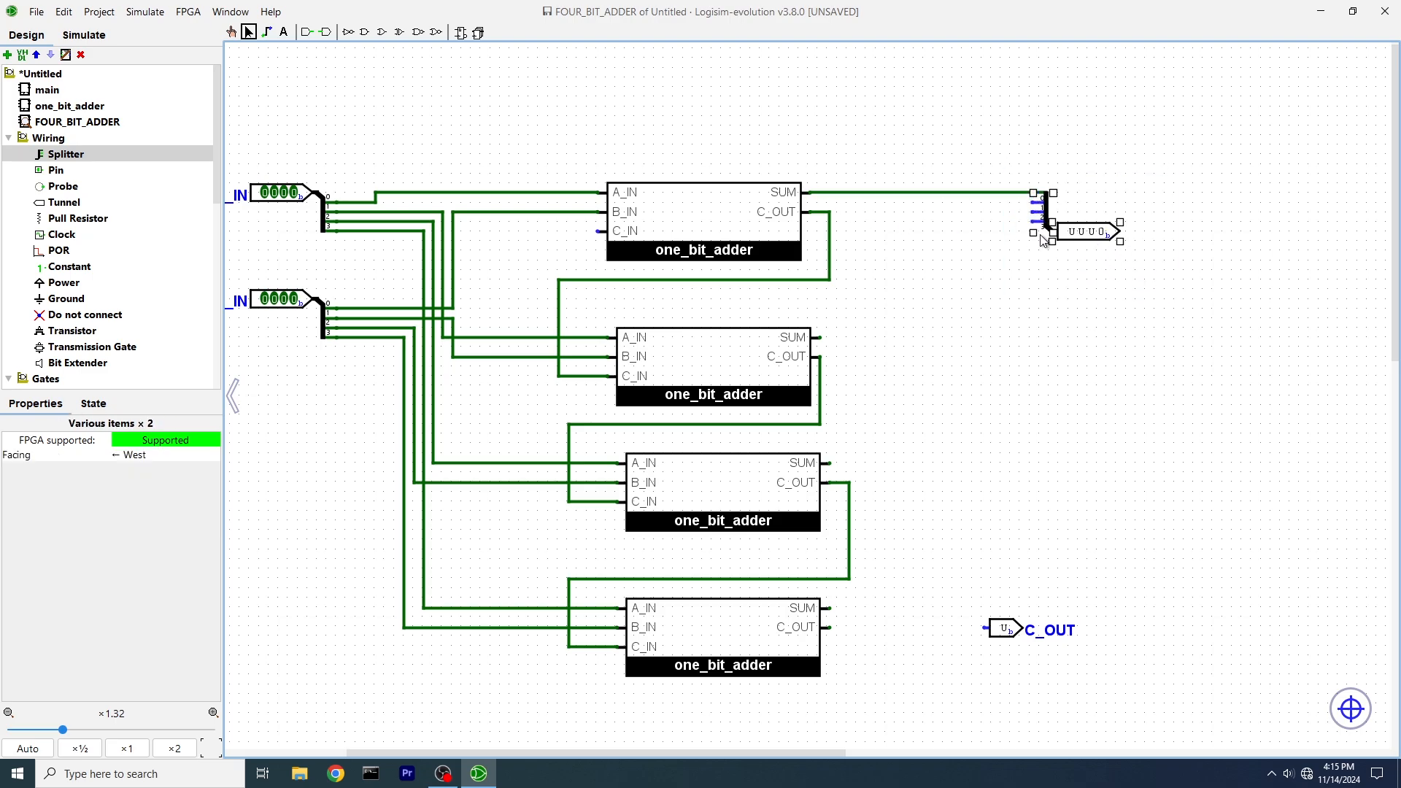
{"action": "mouse_move", "coordinate": [820, 337]}
{"action": "left_mouse_down"}
{"action": "mouse_move", "coordinate": [849, 338]}
{"action": "mouse_move", "coordinate": [849, 203]}
{"action": "left_mouse_up"}
{"action": "left_click_drag", "start_coordinate": [848, 203], "coordinate": [1037, 209]}
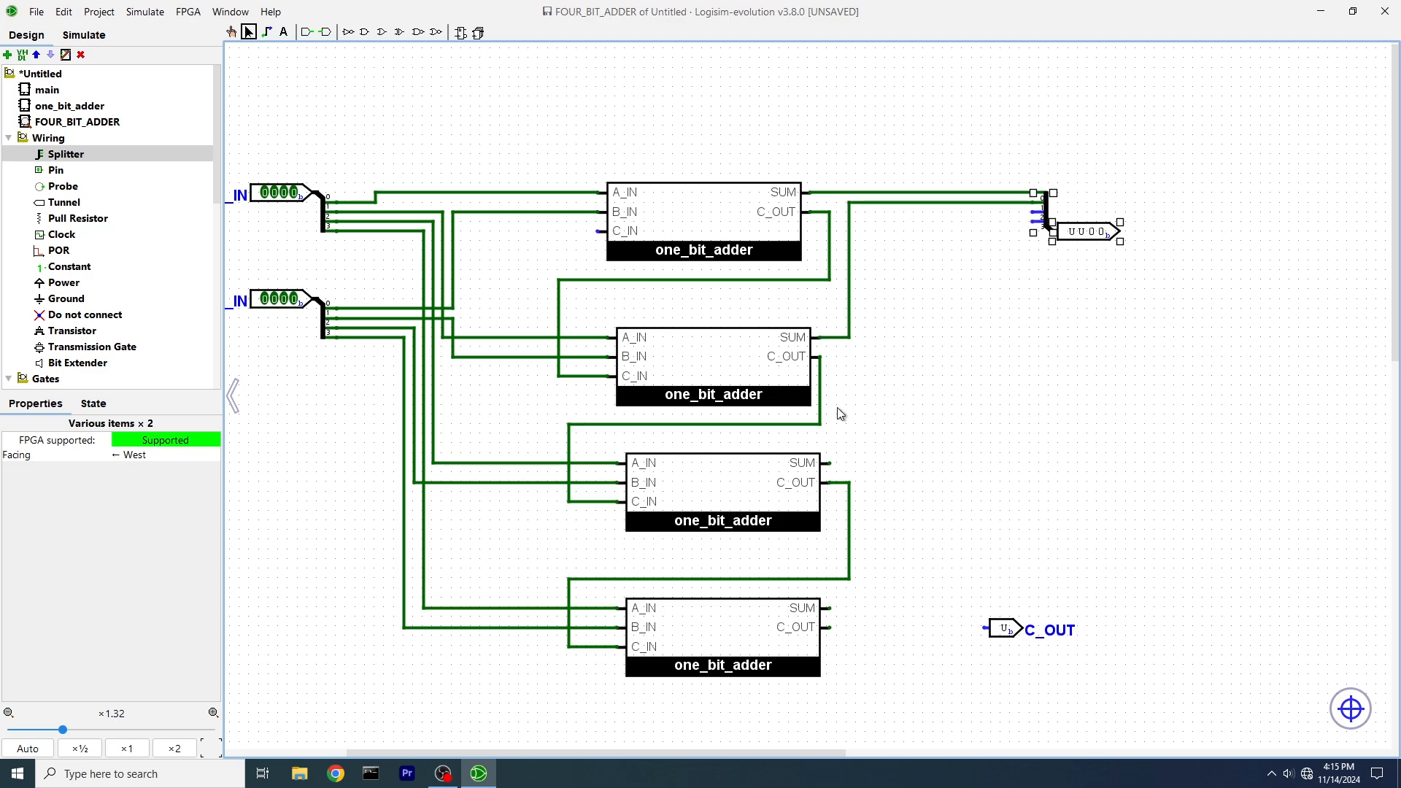
{"action": "left_click_drag", "start_coordinate": [825, 464], "coordinate": [1040, 212]}
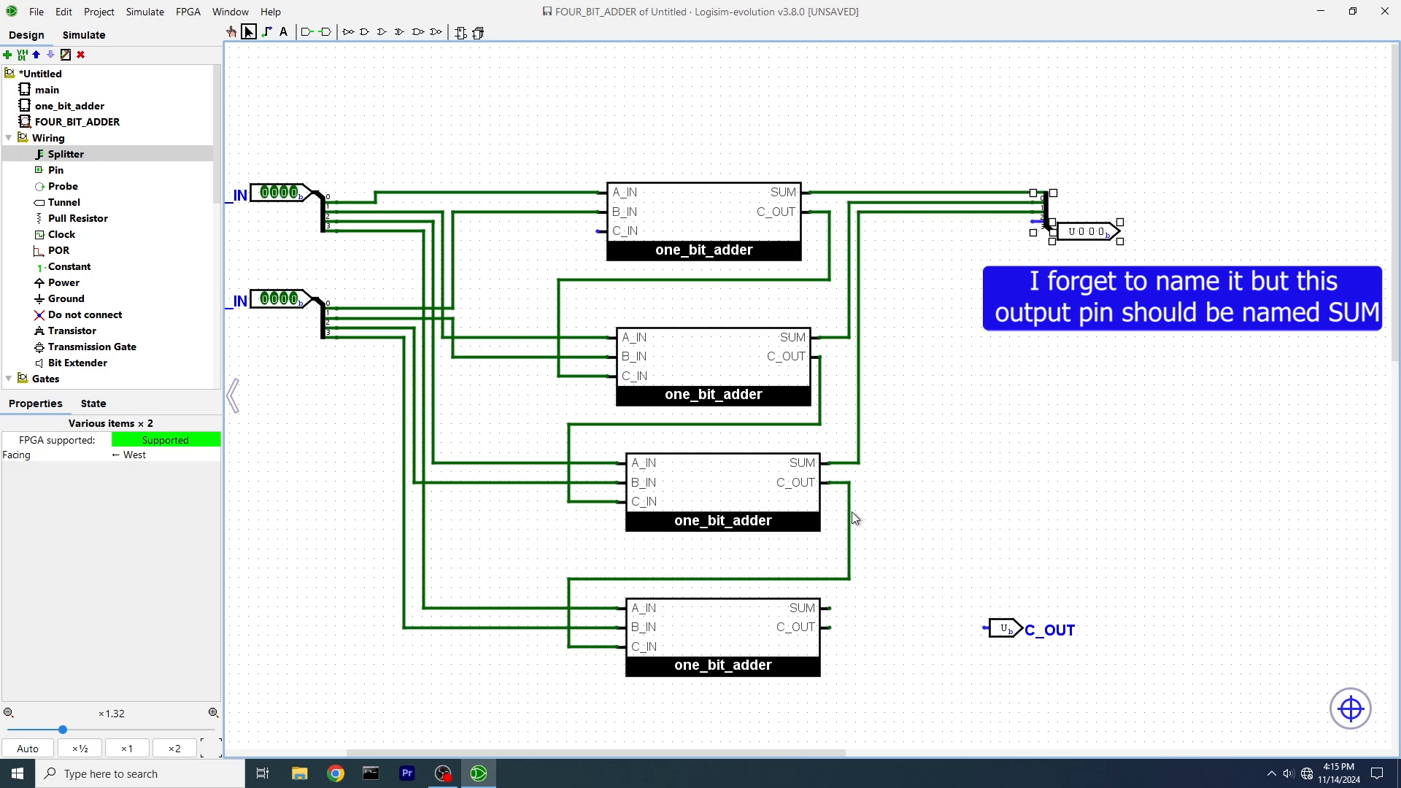
{"action": "left_click_drag", "start_coordinate": [830, 608], "coordinate": [1031, 223]}
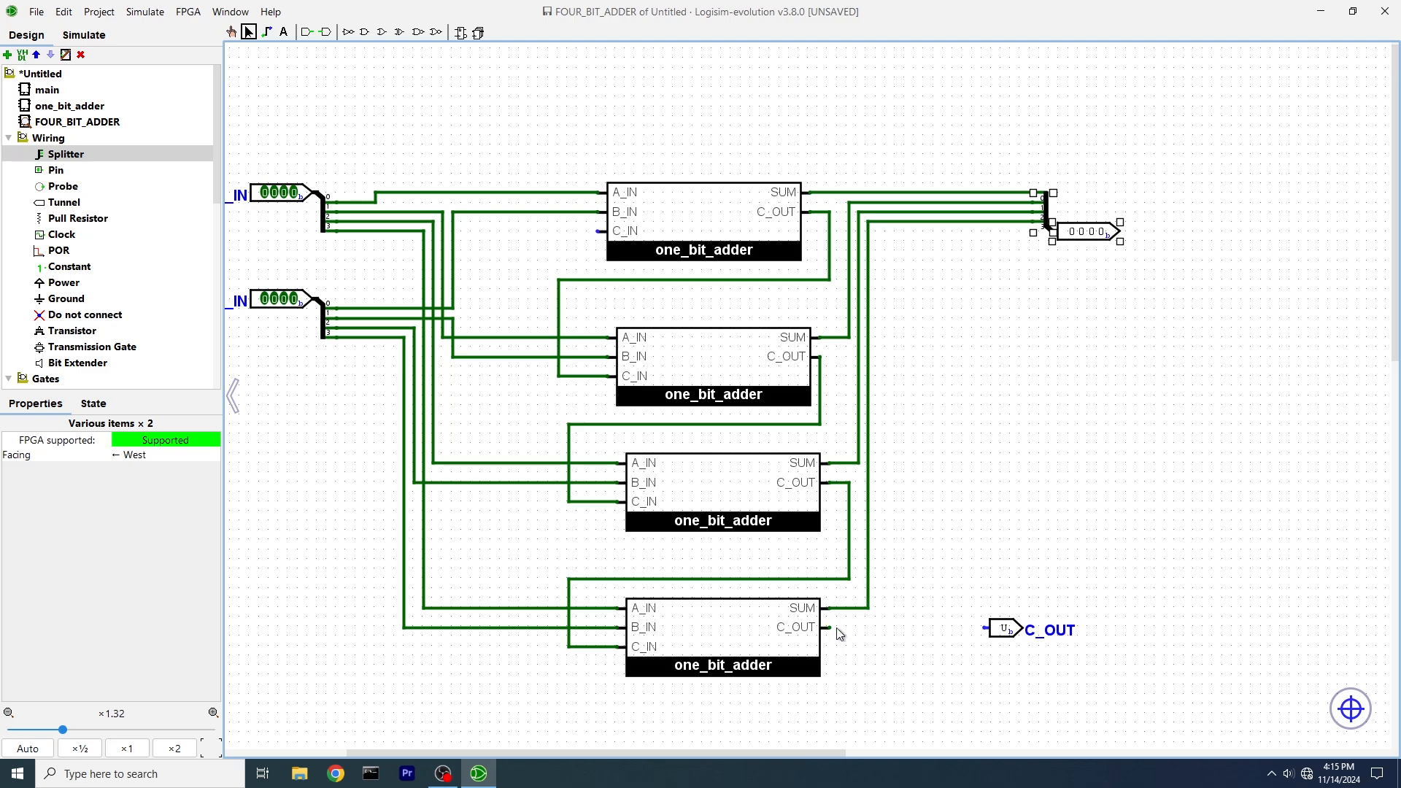
{"action": "left_click_drag", "start_coordinate": [831, 627], "coordinate": [989, 628]}
Test 1 + 1 with the Poke tool by setting A_IN to 0001 and B_IN to 0001.
{"action": "left_click_drag", "start_coordinate": [976, 519], "coordinate": [1059, 524]}
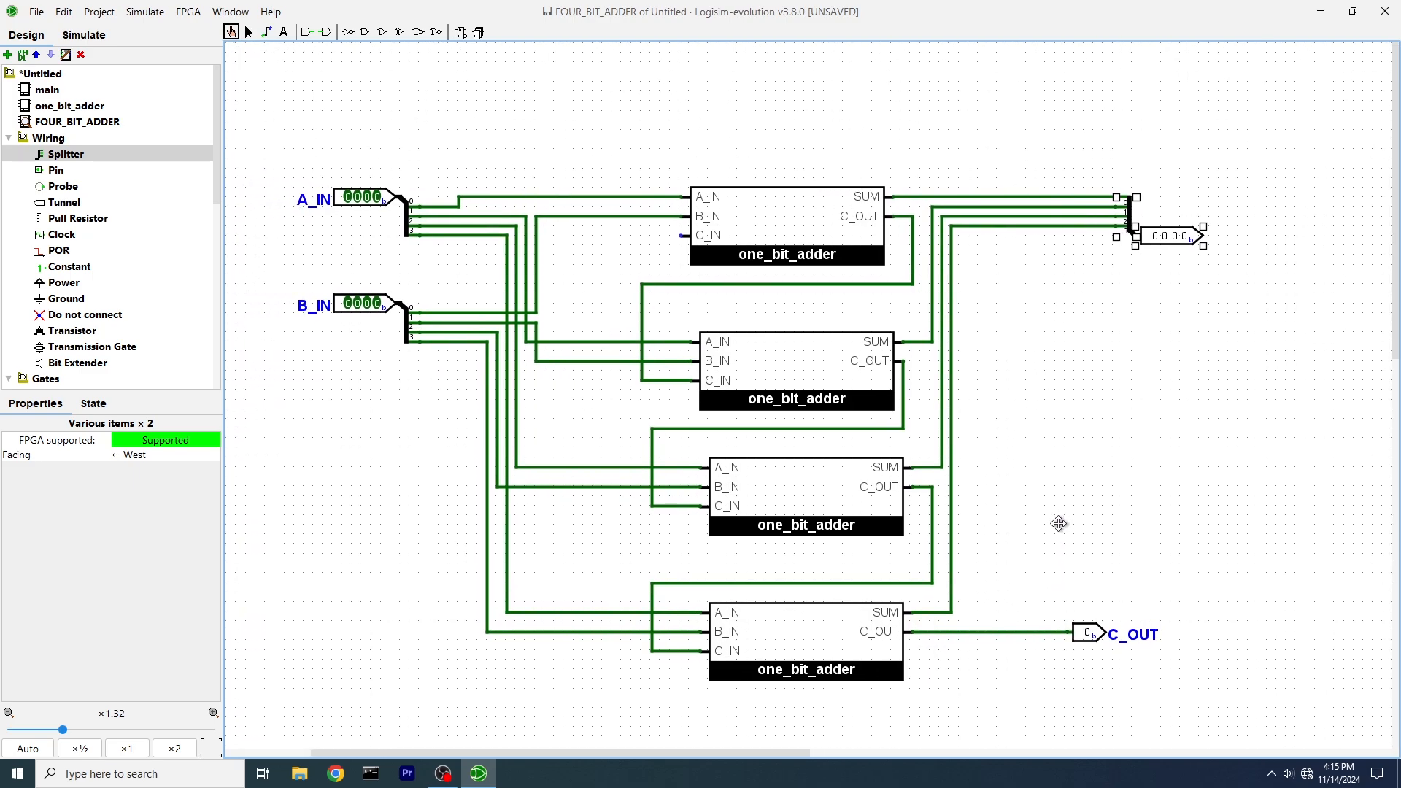
{"action": "left_click", "coordinate": [230, 32]}
{"action": "left_click", "coordinate": [376, 197]}
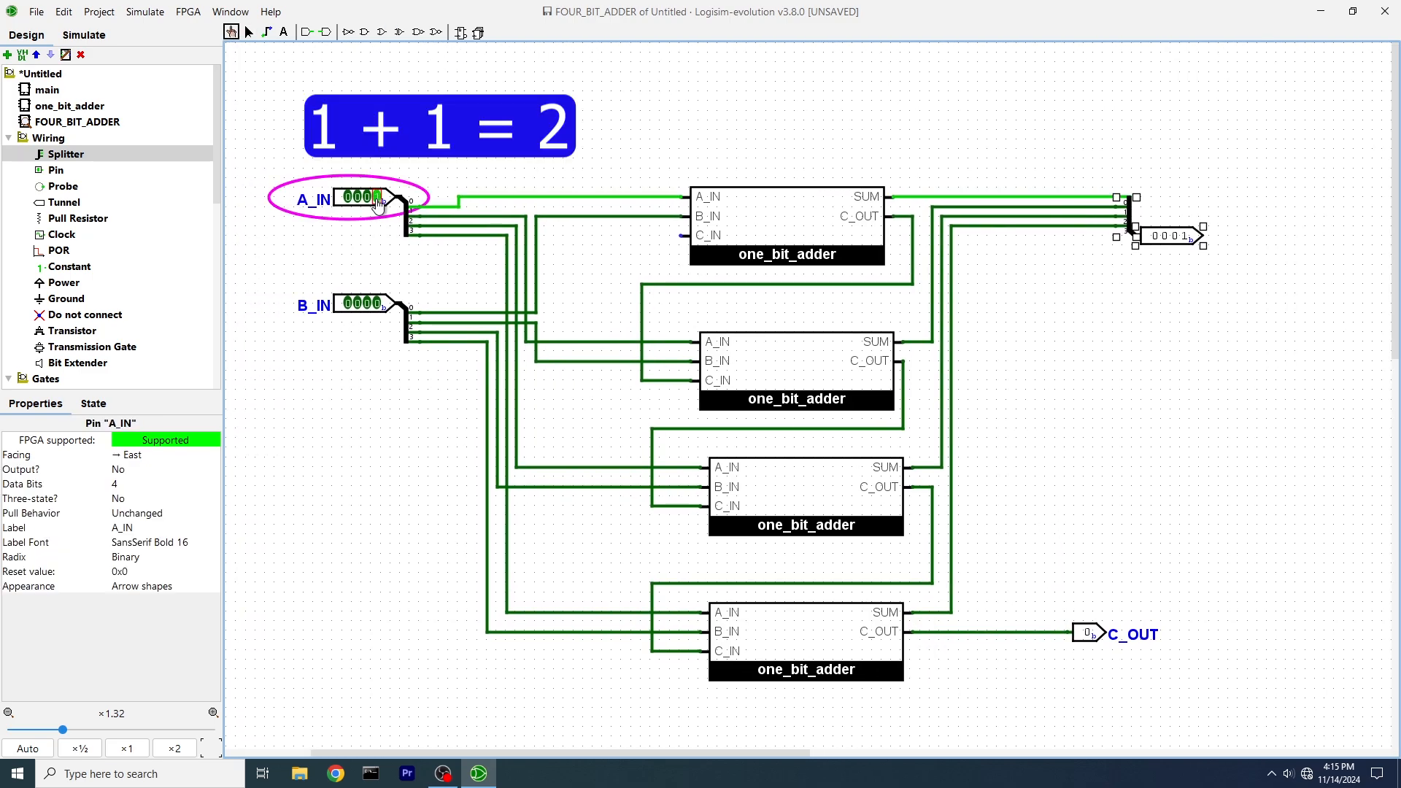
{"action": "left_click", "coordinate": [376, 302]}
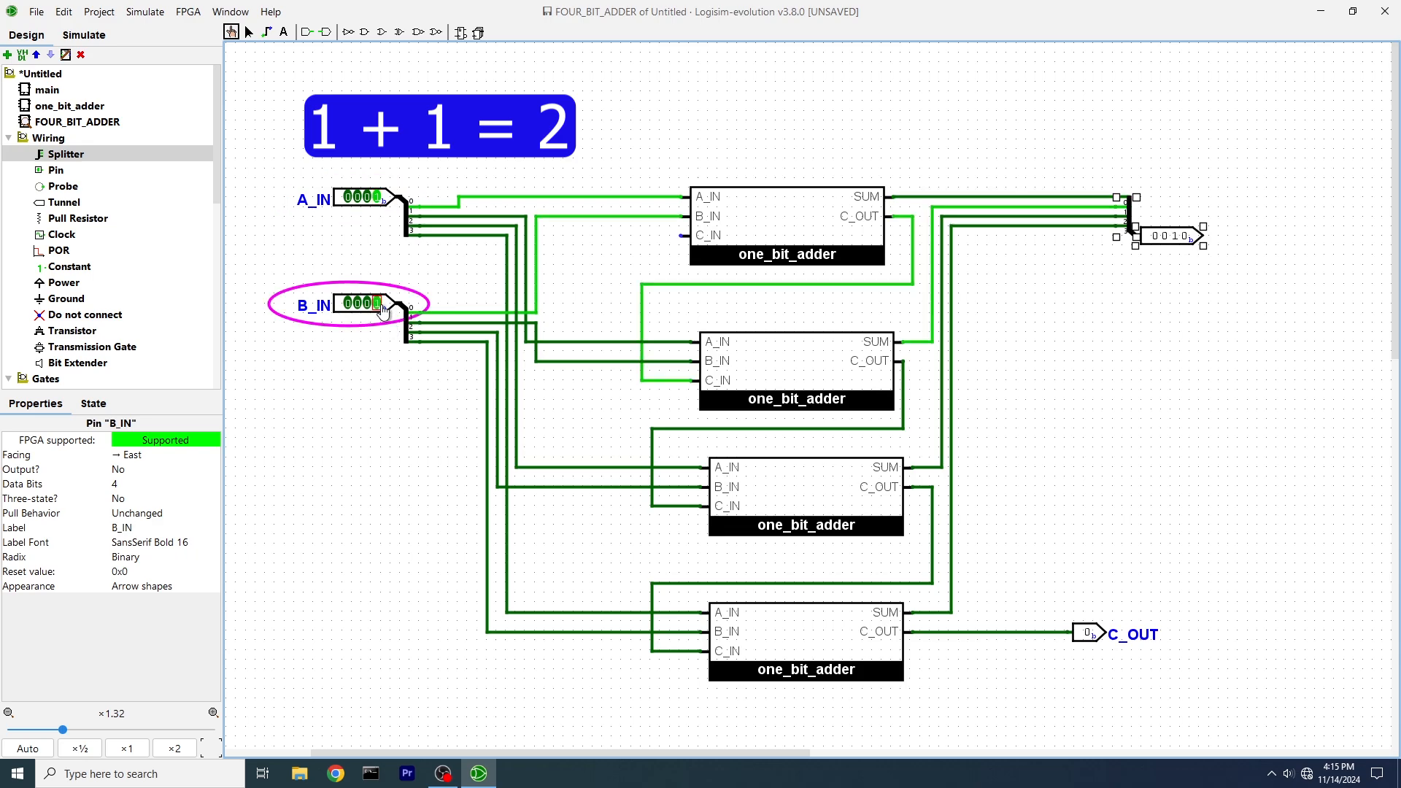
Clear both inputs and test 3 + 1 by setting A_IN to 0011 and B_IN to 0001.
{"action": "left_click", "coordinate": [376, 303]}
{"action": "left_click", "coordinate": [376, 197]}
{"action": "left_click", "coordinate": [367, 197]}
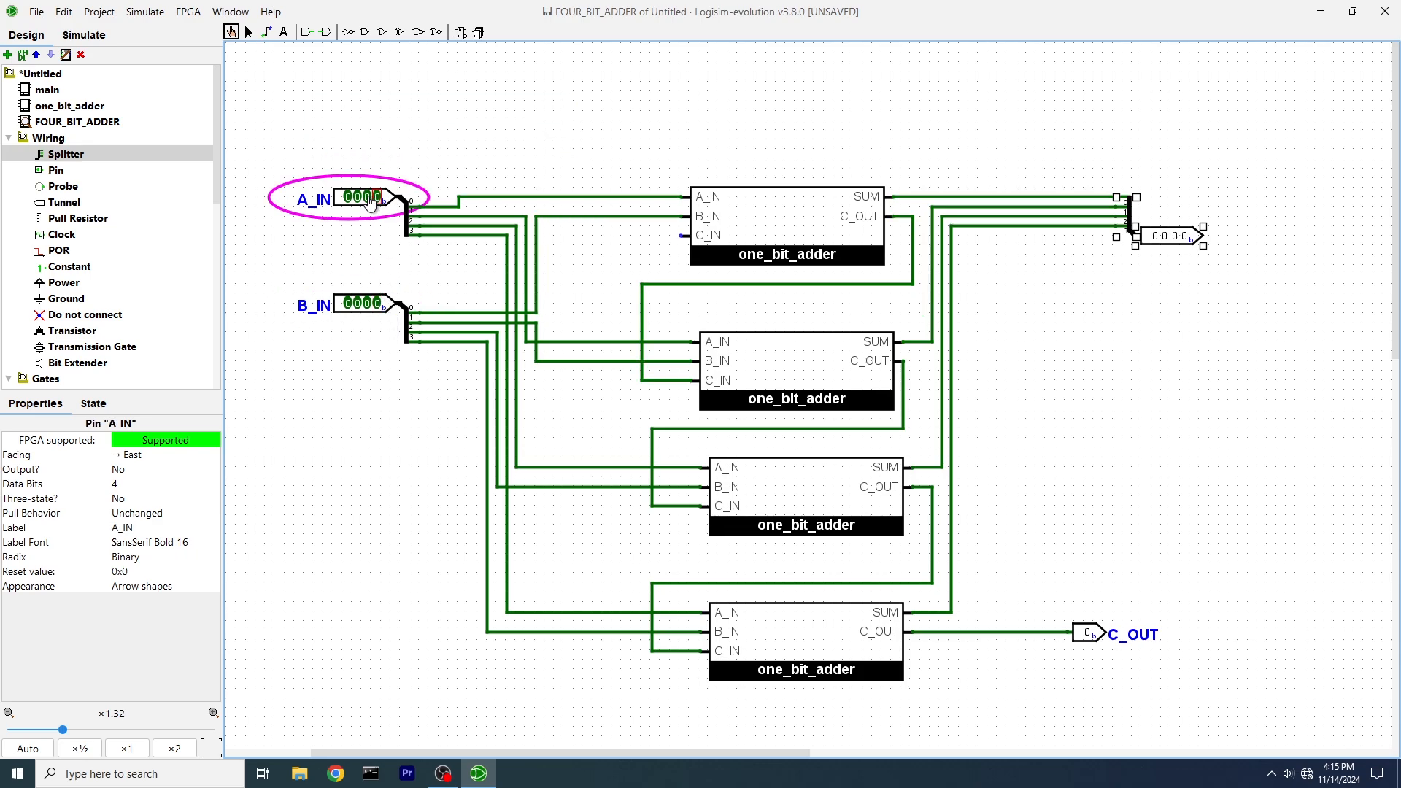
{"action": "left_click", "coordinate": [381, 200]}
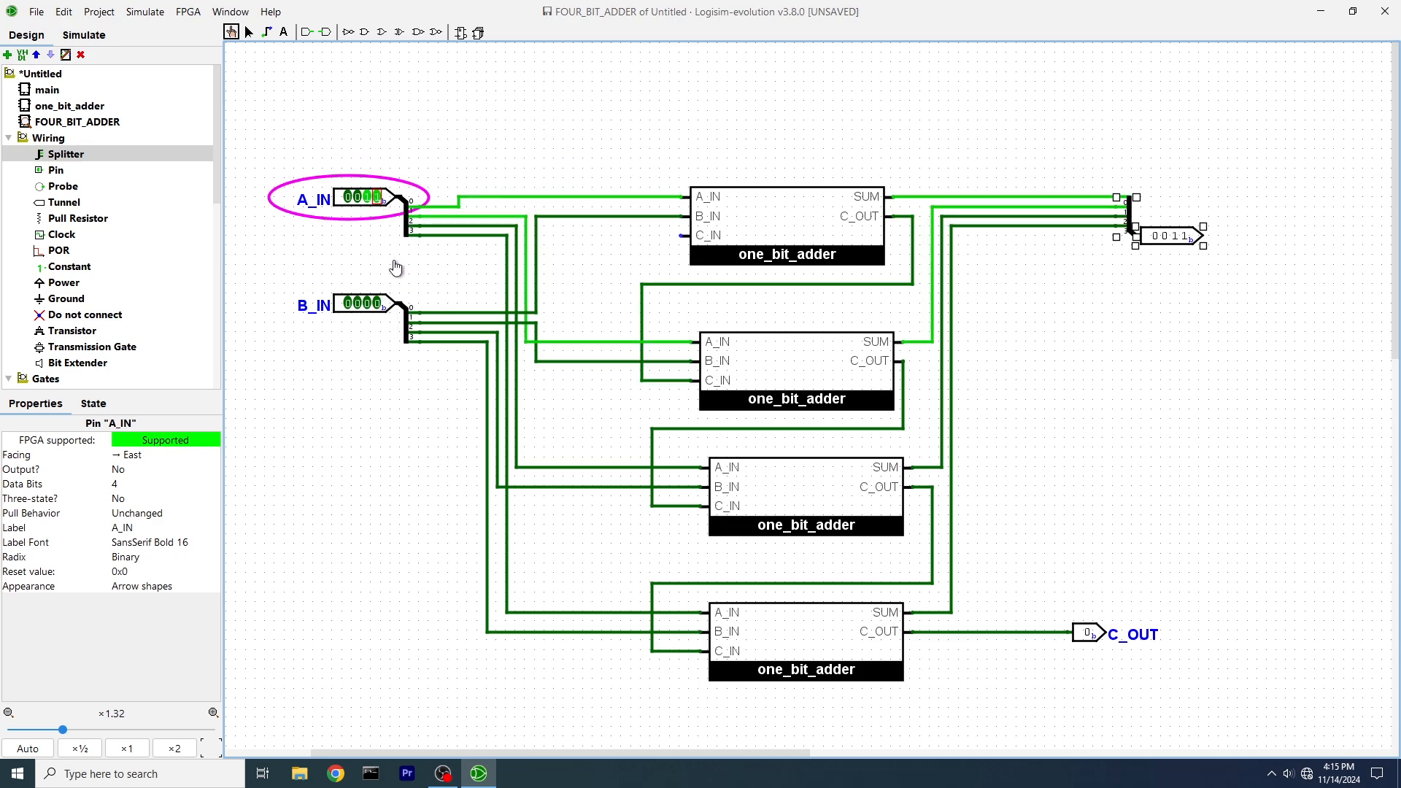
{"action": "left_click", "coordinate": [377, 305]}
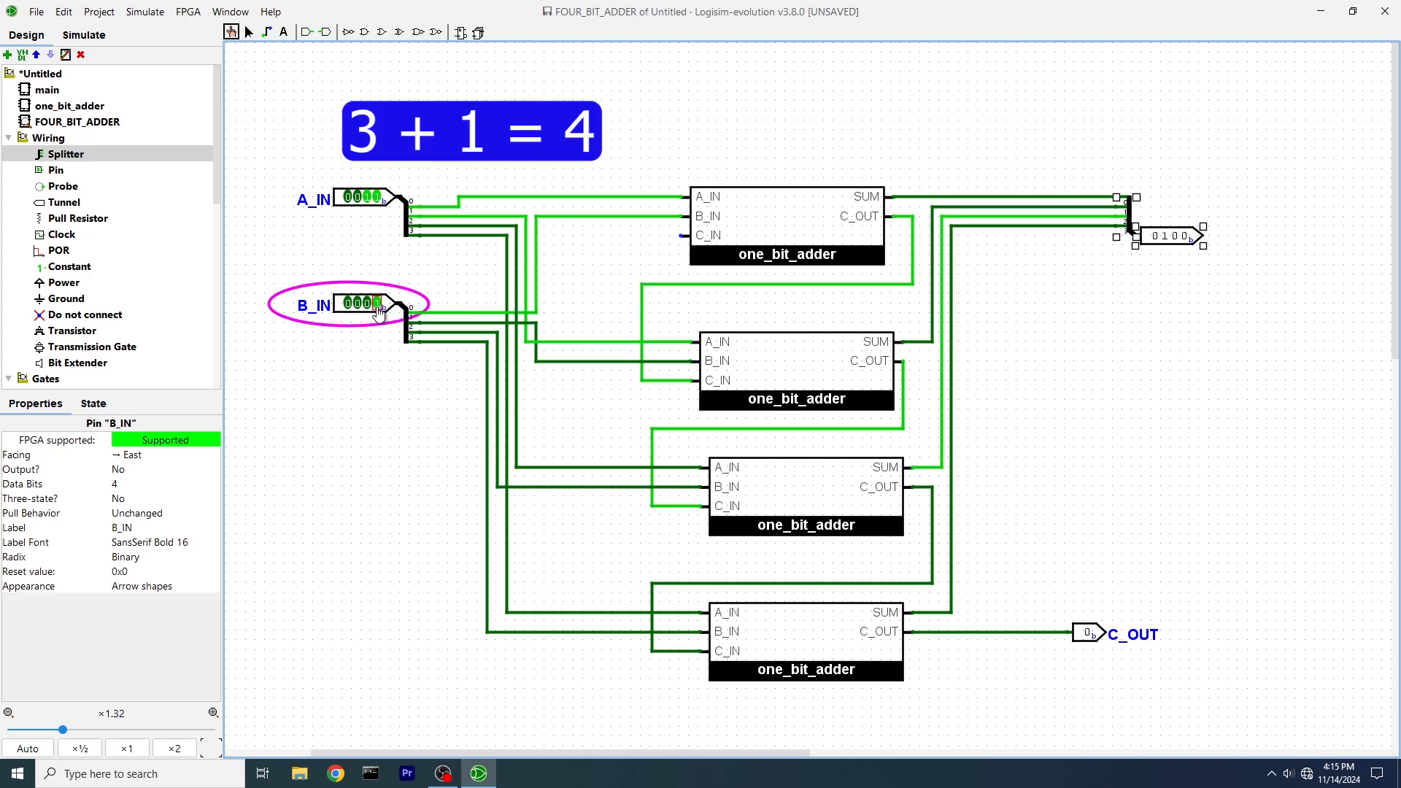
Test 3 + 2 by changing B_IN to 0010, and clear B_IN back to 0000.
{"action": "left_click", "coordinate": [376, 304]}
{"action": "left_click", "coordinate": [377, 303]}
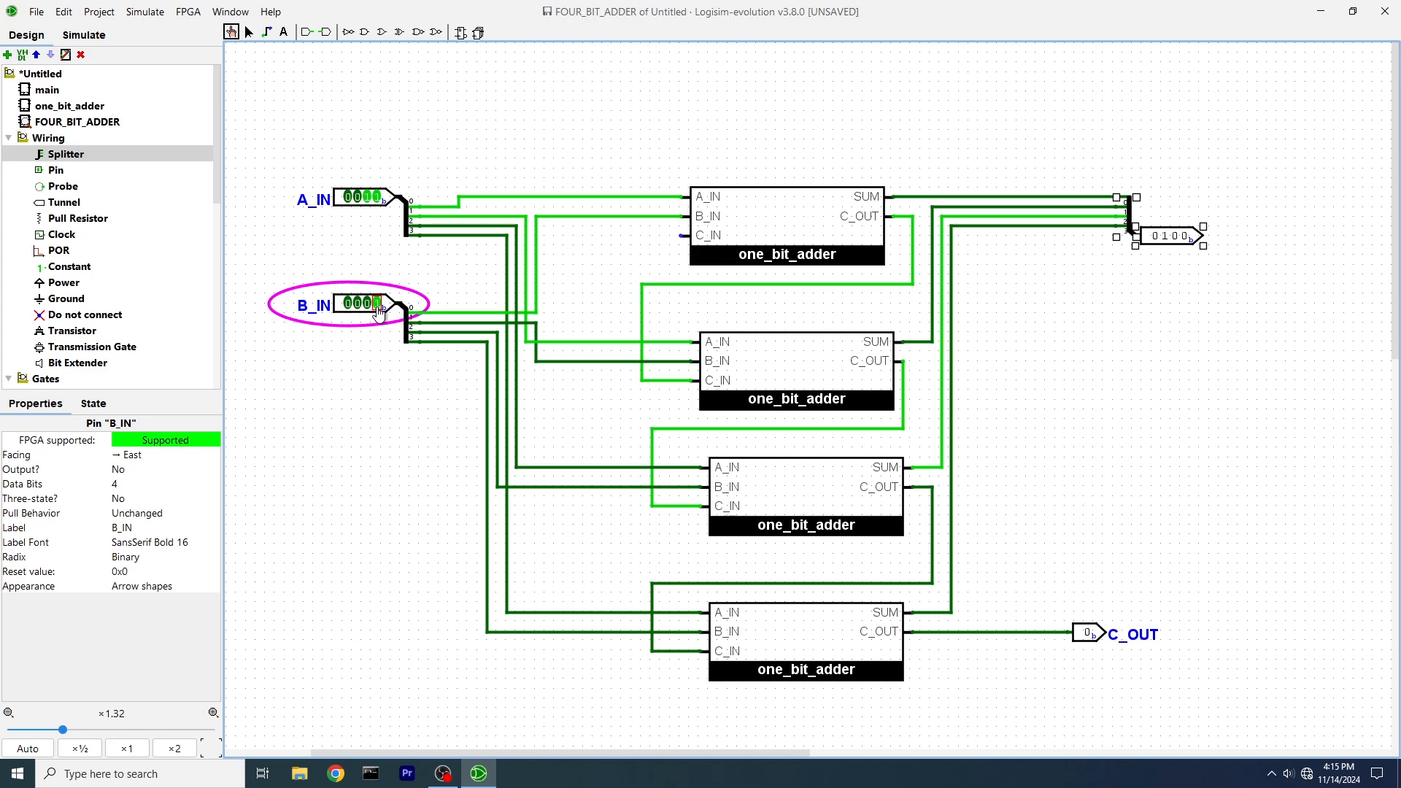
{"action": "left_click", "coordinate": [377, 303]}
{"action": "left_click", "coordinate": [367, 304]}
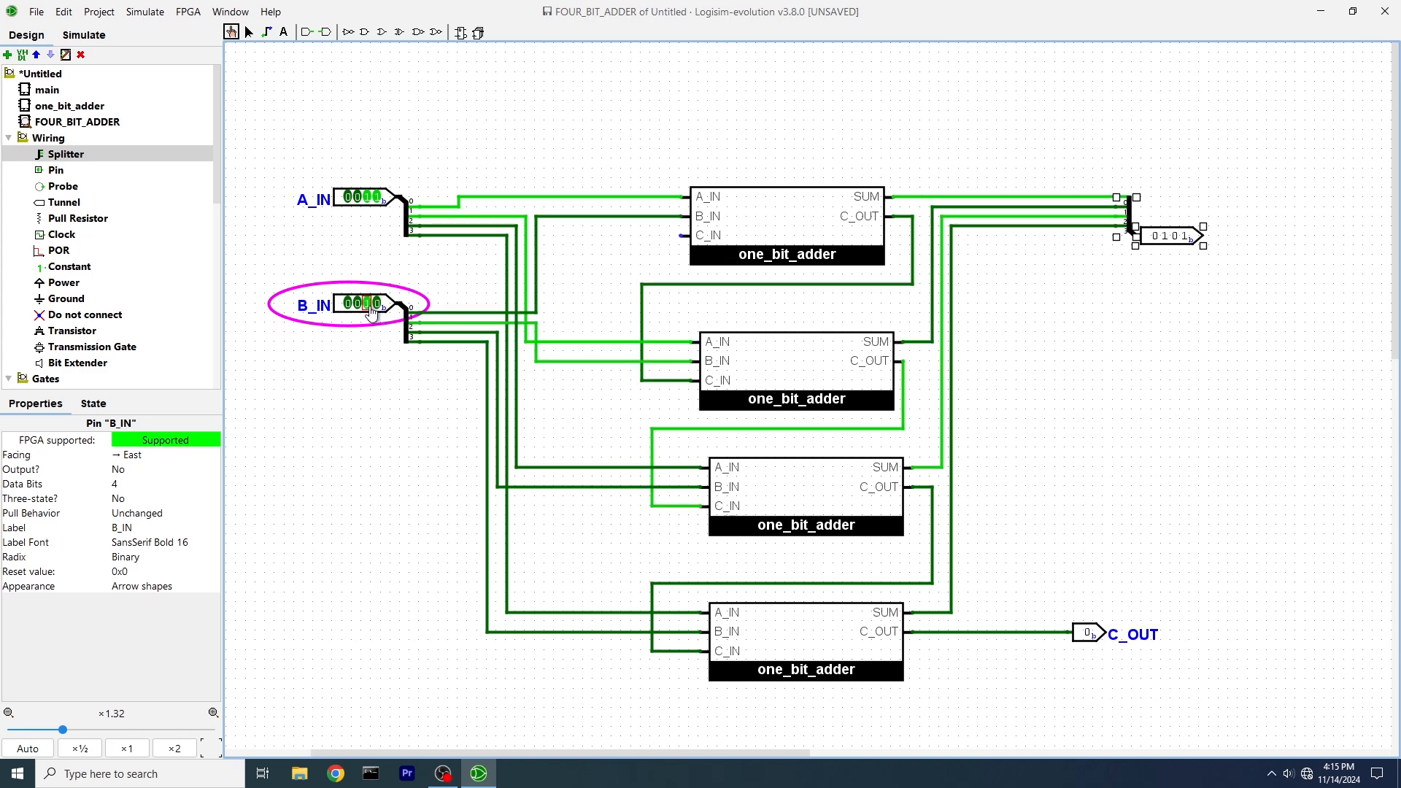
{"action": "left_click", "coordinate": [368, 304]}
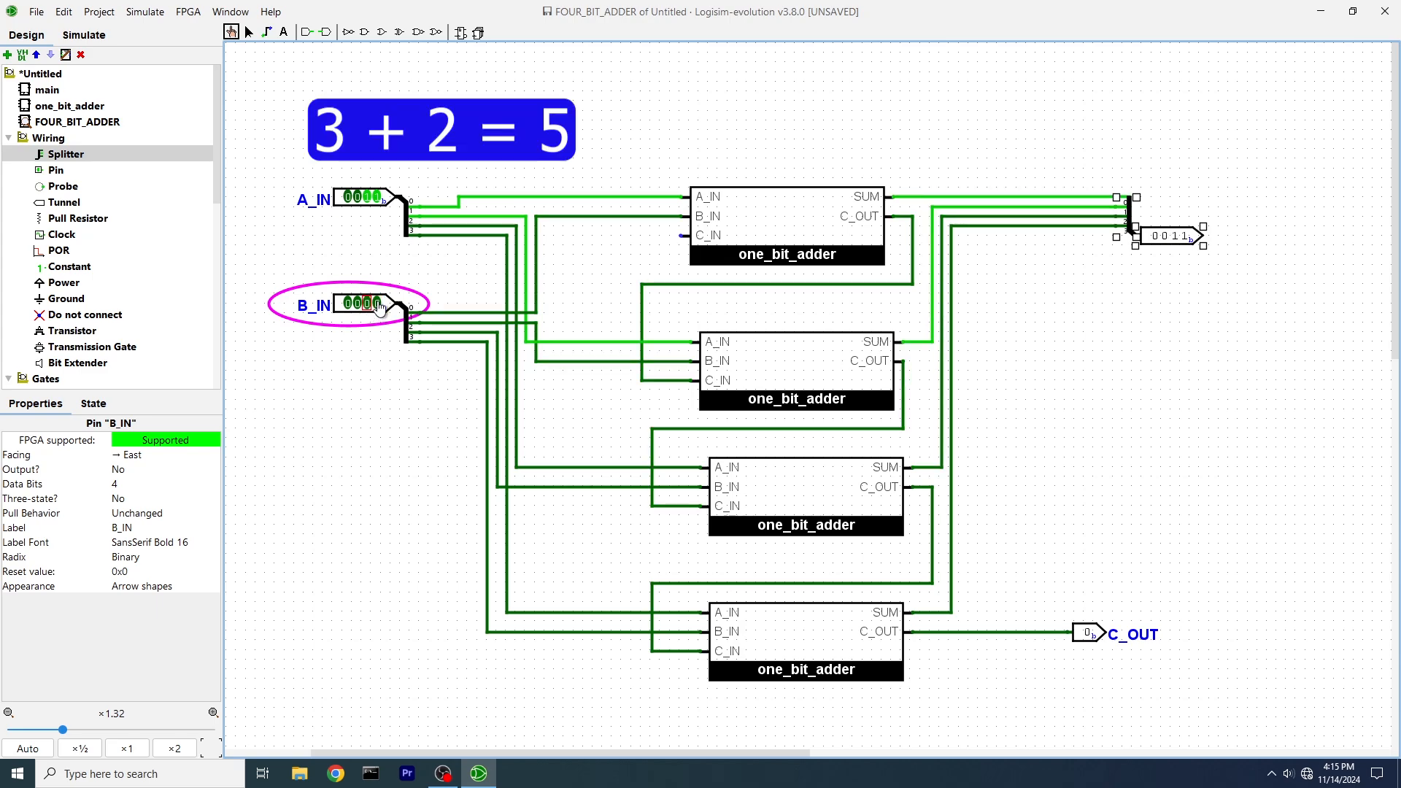
{"action": "left_click", "coordinate": [377, 304]}
{"action": "left_click", "coordinate": [377, 303]}
Test 15 + 1 by setting A_IN to 1111 and B_IN to 0001, and reset both inputs to 0000.
{"action": "left_click", "coordinate": [376, 197]}
{"action": "left_click", "coordinate": [368, 197]}
{"action": "left_click", "coordinate": [348, 197]}
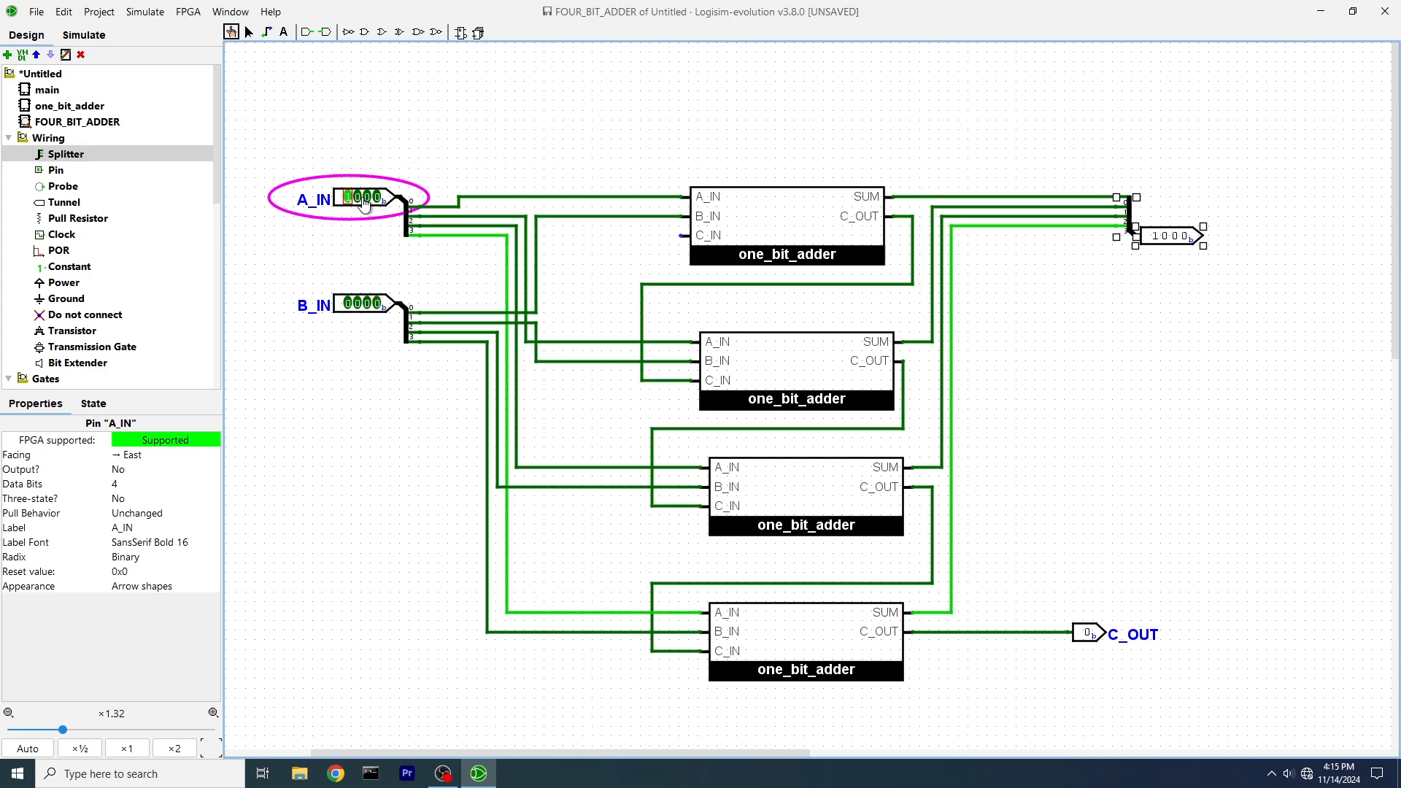
{"action": "left_click", "coordinate": [358, 197]}
{"action": "left_click", "coordinate": [368, 196]}
{"action": "left_click", "coordinate": [377, 197]}
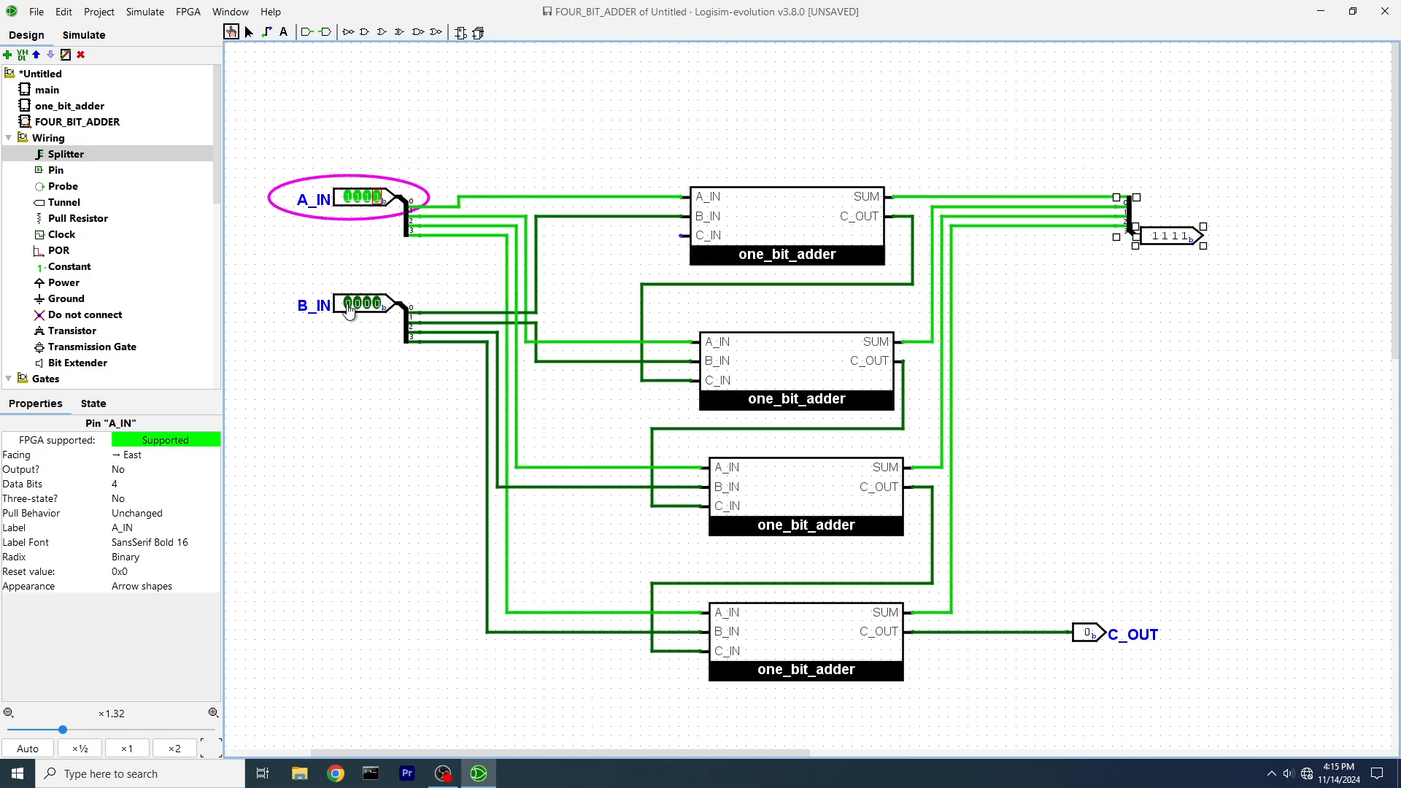
{"action": "left_click", "coordinate": [377, 304]}
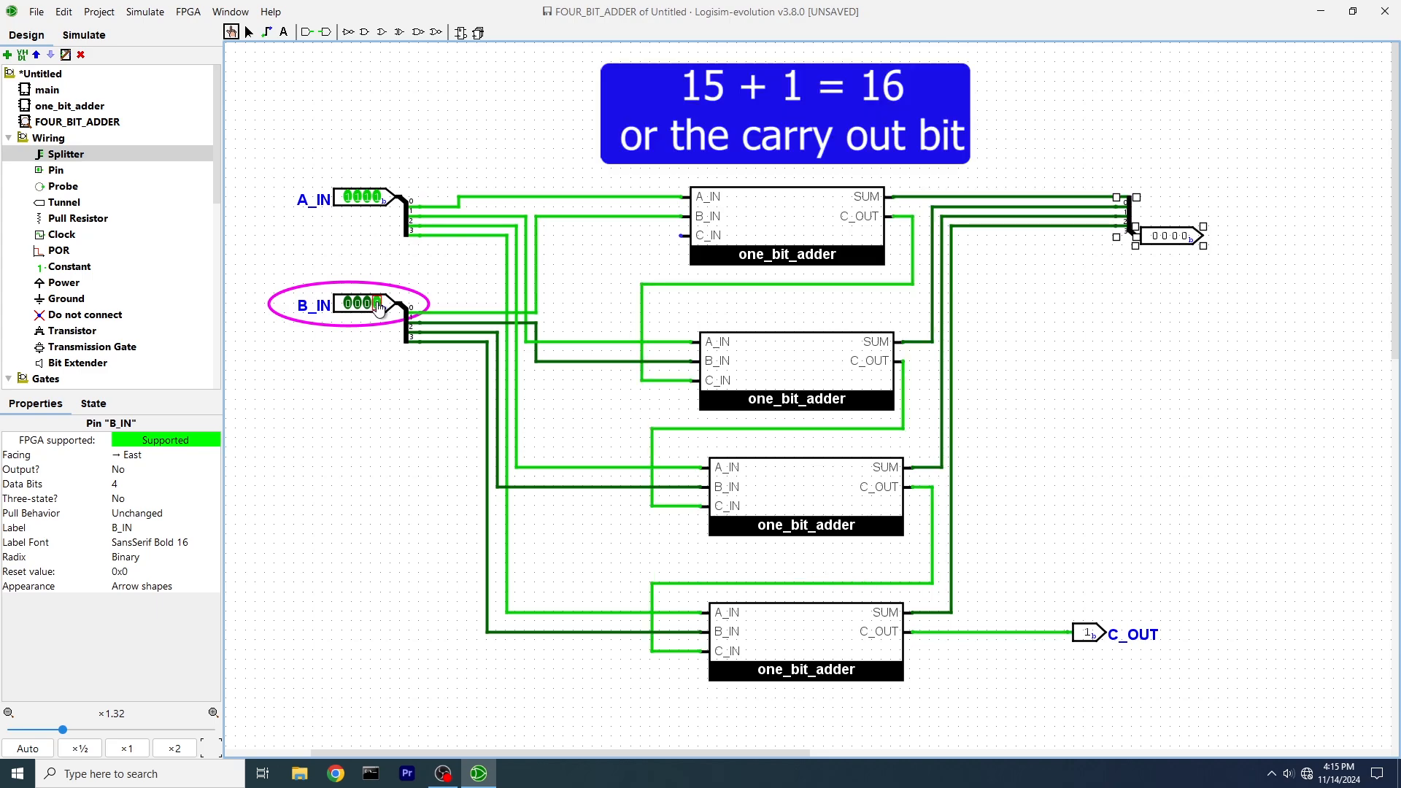
{"action": "left_click", "coordinate": [377, 305]}
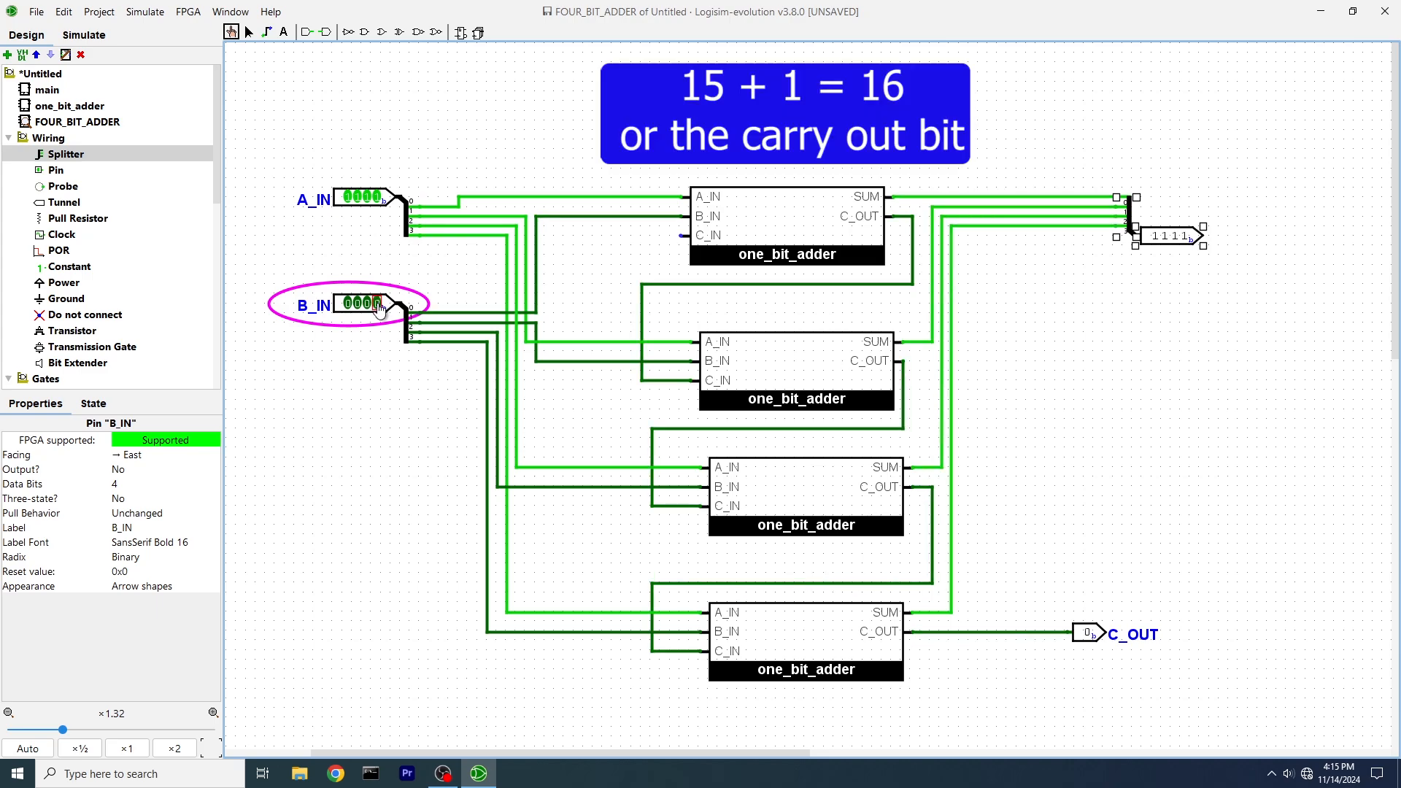
{"action": "left_click", "coordinate": [377, 304]}
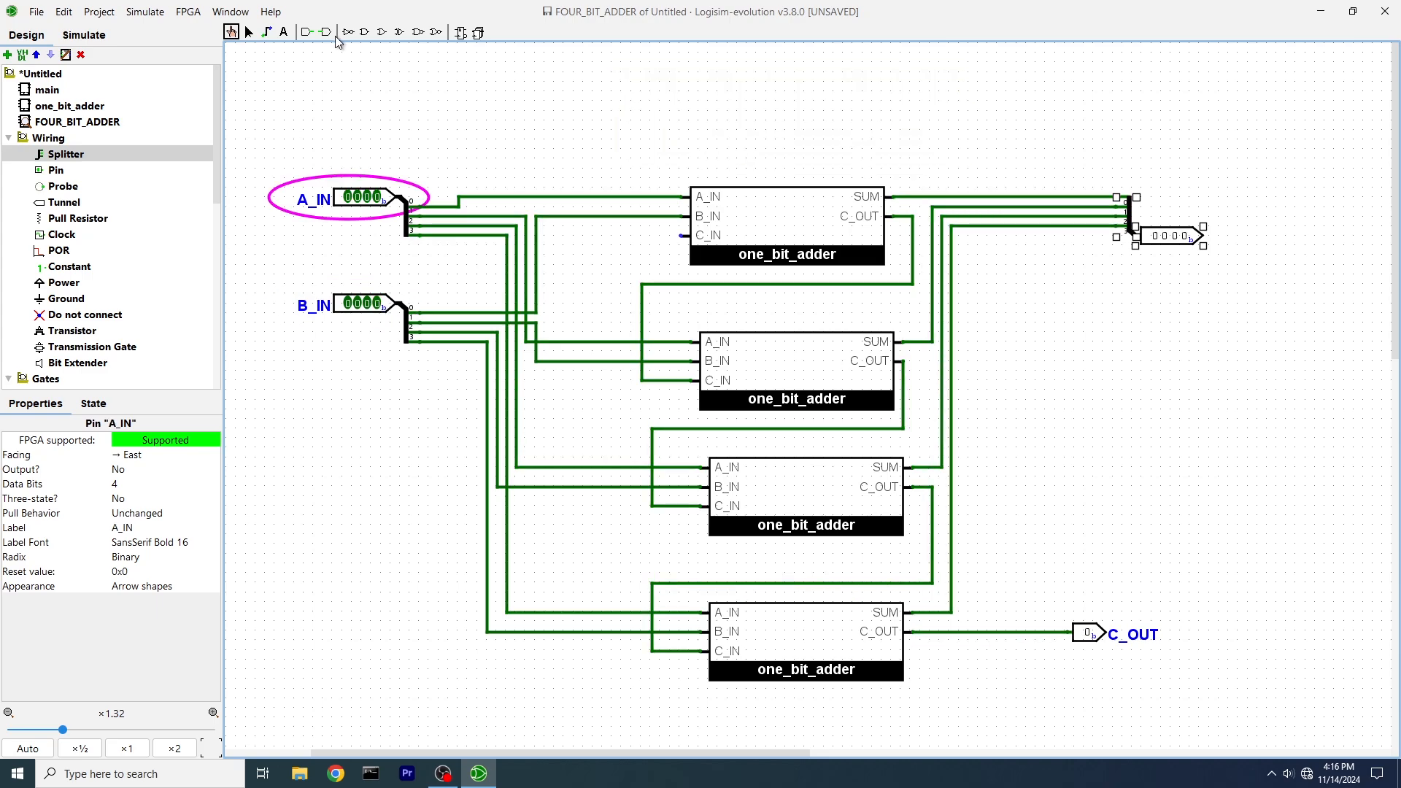
Add an input pin labelled C_IN below B_IN and wire it to the C_IN of the first one_bit_adder.
{"action": "left_click", "coordinate": [308, 35]}
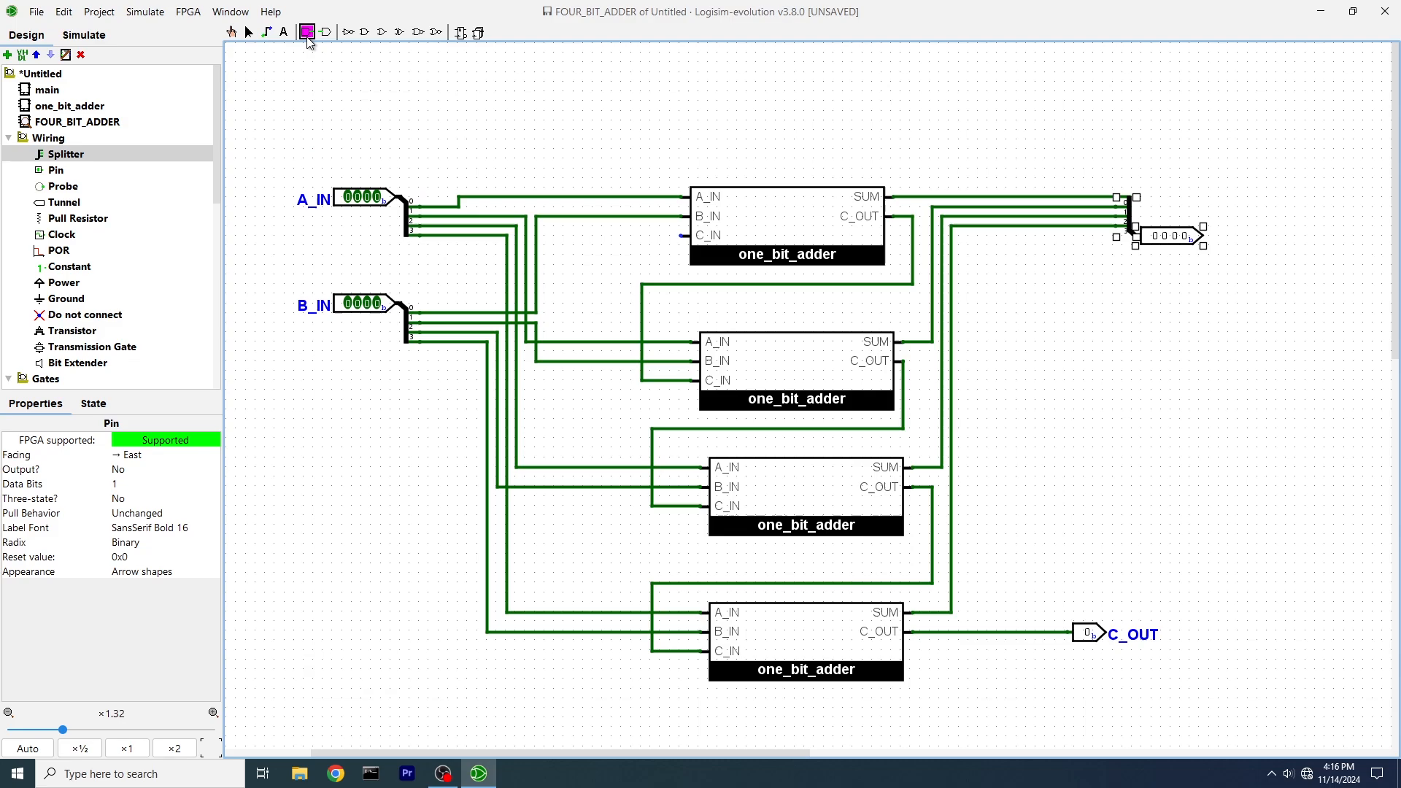
{"action": "left_click", "coordinate": [381, 439]}
{"action": "left_click", "coordinate": [149, 526]}
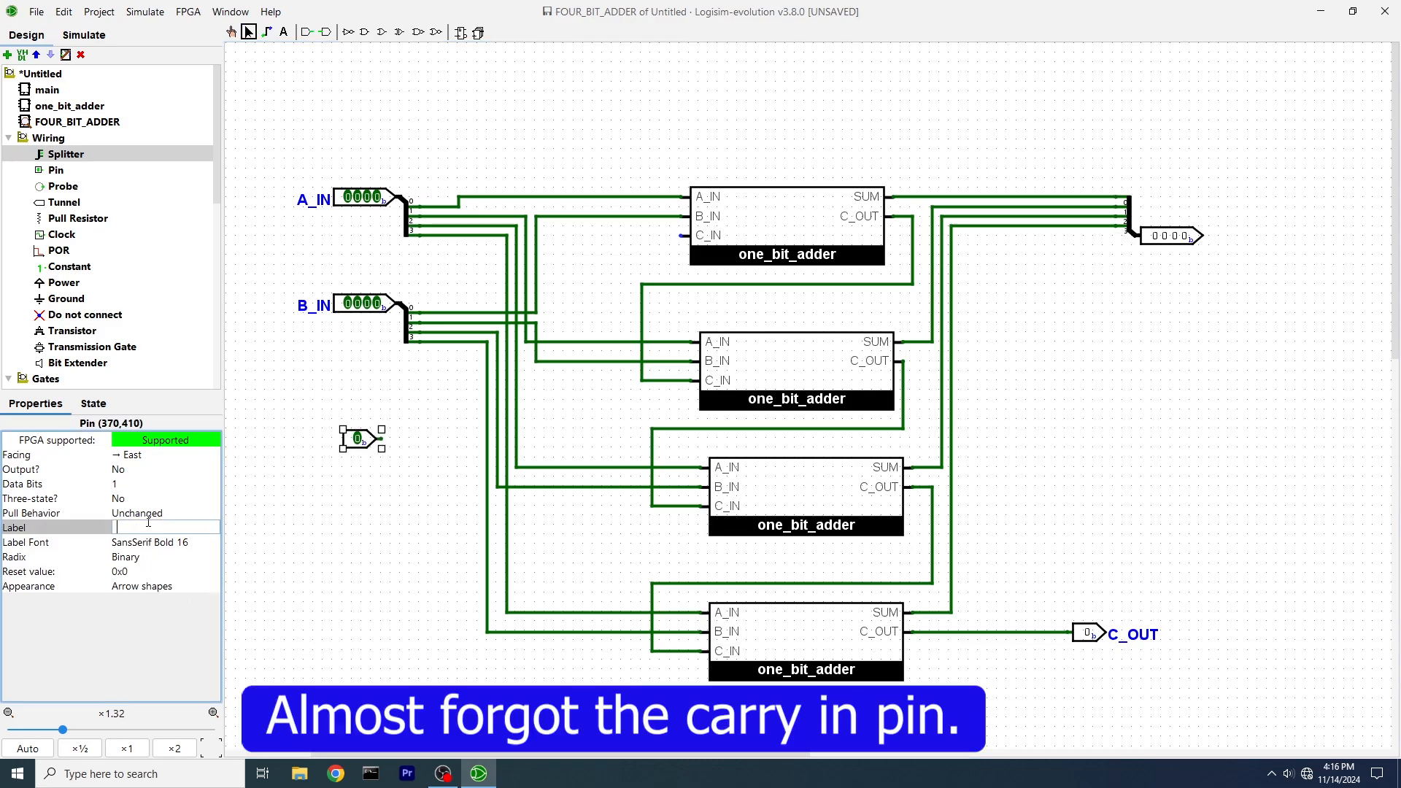
{"action": "type", "text": "C_IN"}
{"action": "key", "text": "Return"}
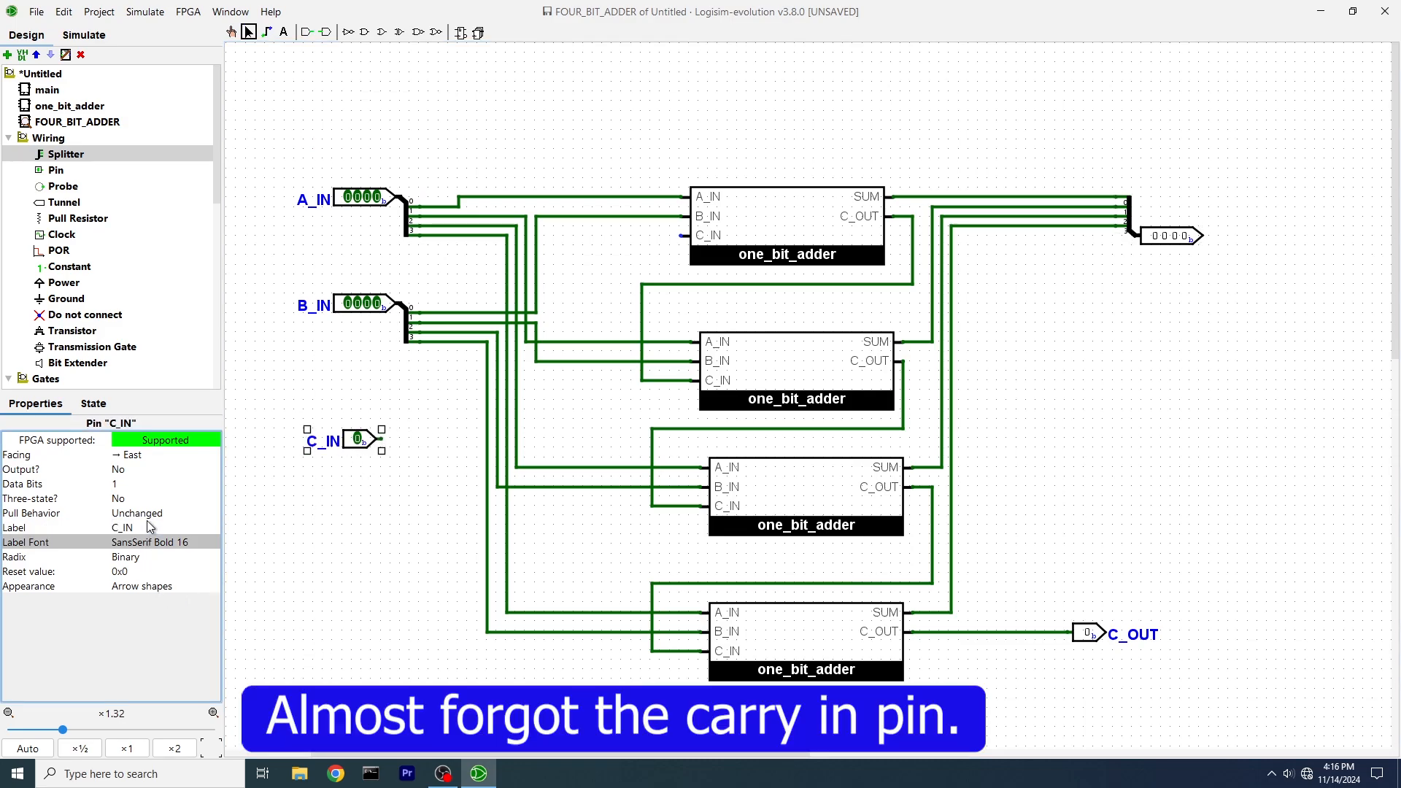
{"action": "left_click_drag", "start_coordinate": [381, 439], "coordinate": [682, 235]}
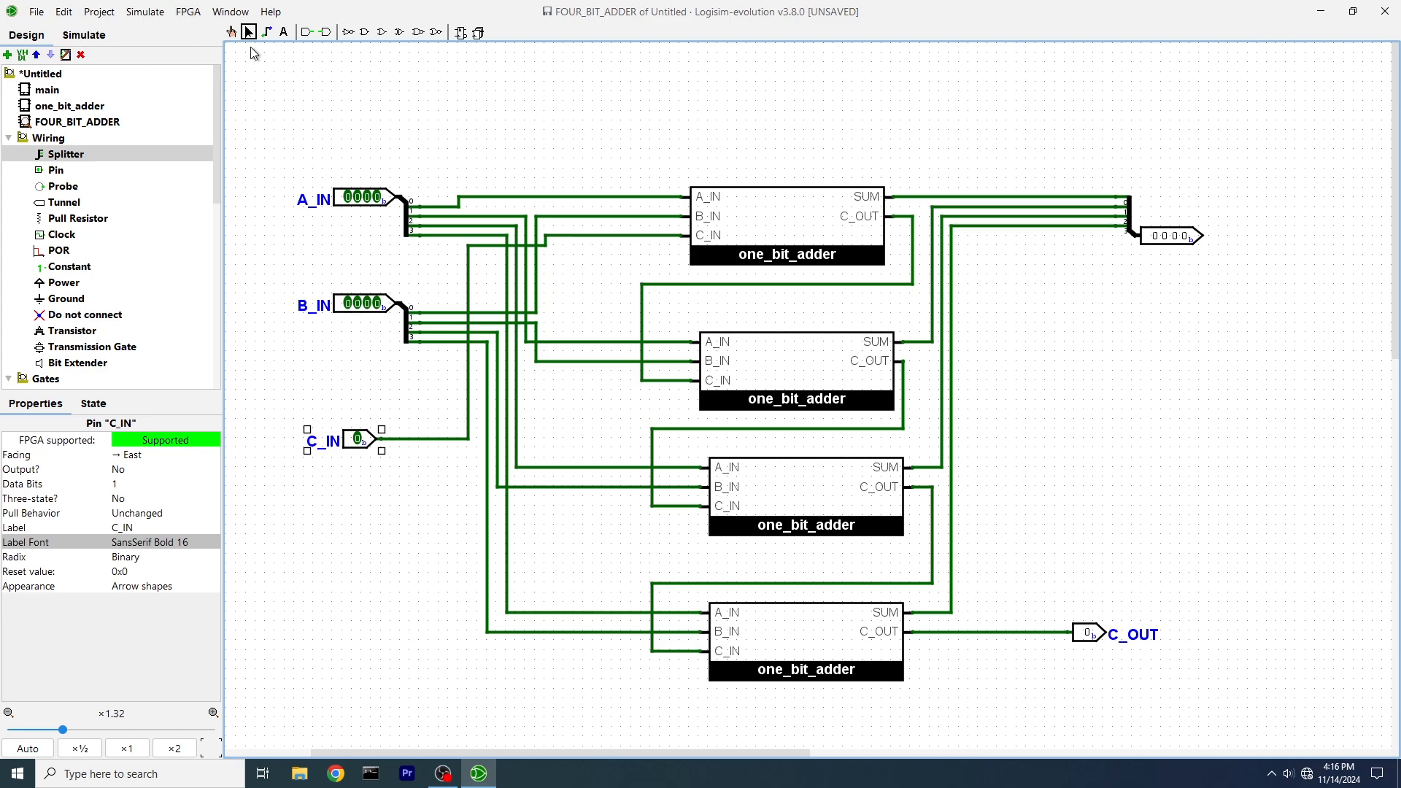
Toggle C_IN and the lowest bits of A_IN and B_IN with the Poke tool, returning them all to 0.
{"action": "left_click", "coordinate": [231, 32]}
{"action": "left_click", "coordinate": [357, 441]}
{"action": "left_click", "coordinate": [357, 440]}
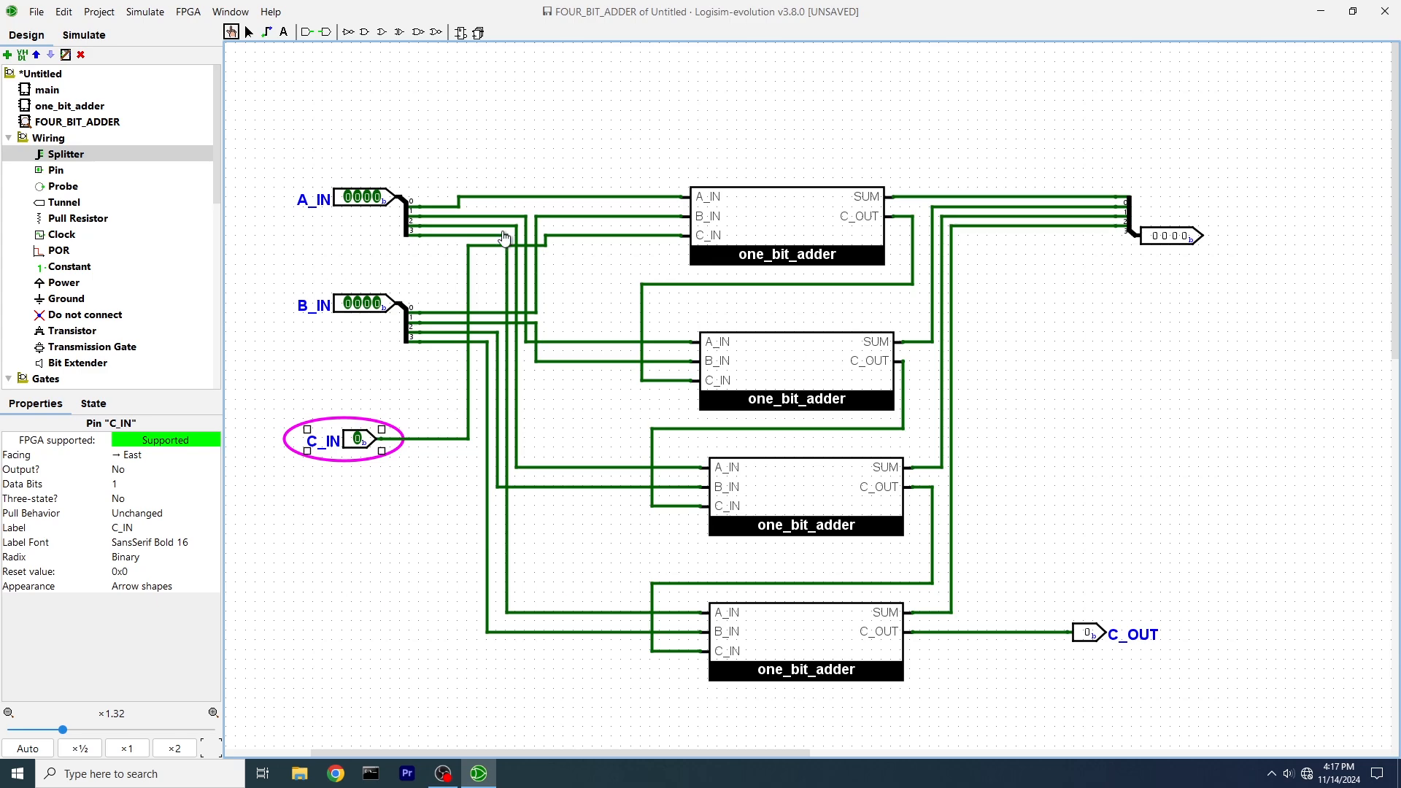
{"action": "left_click", "coordinate": [377, 302]}
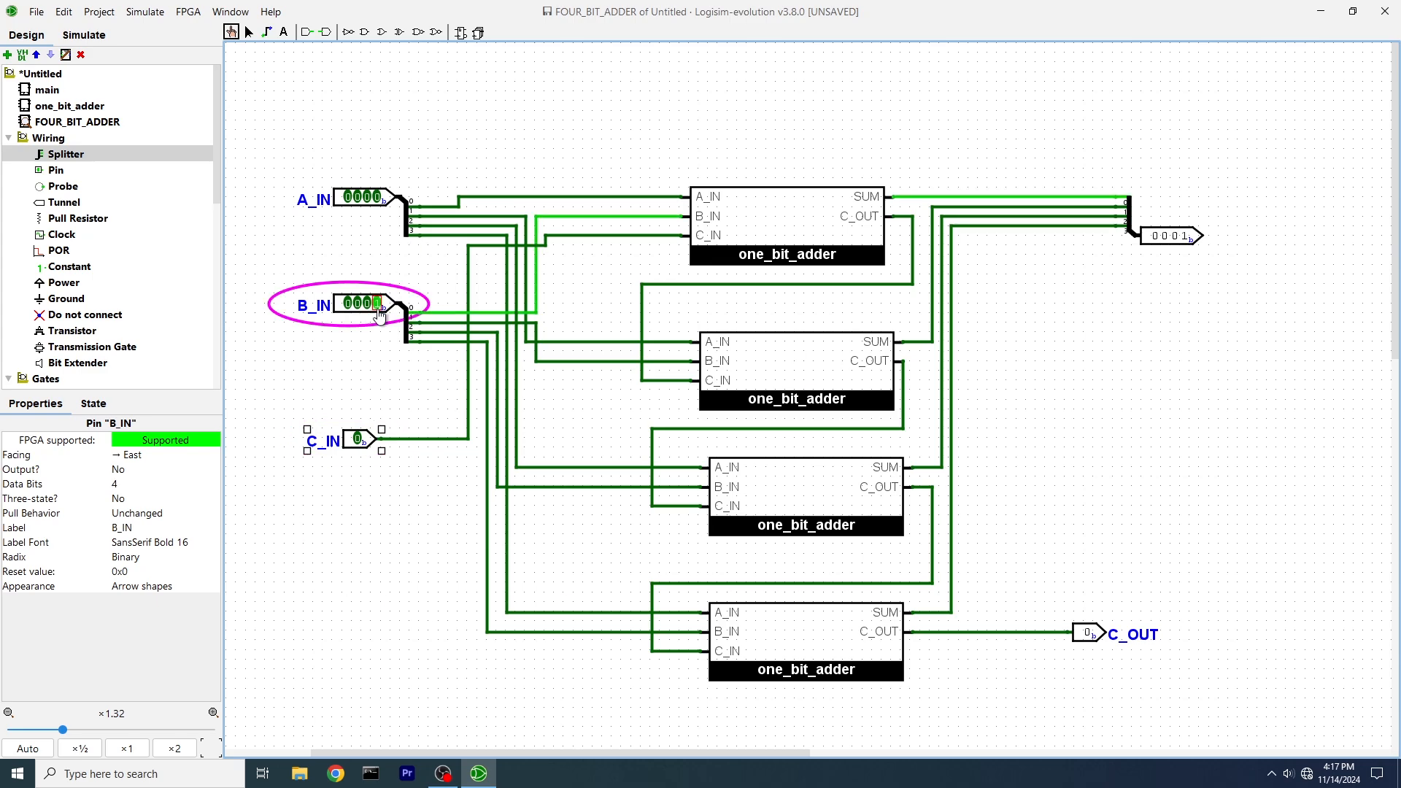
{"action": "left_click", "coordinate": [377, 197]}
{"action": "left_click", "coordinate": [378, 198]}
{"action": "left_click", "coordinate": [377, 303]}
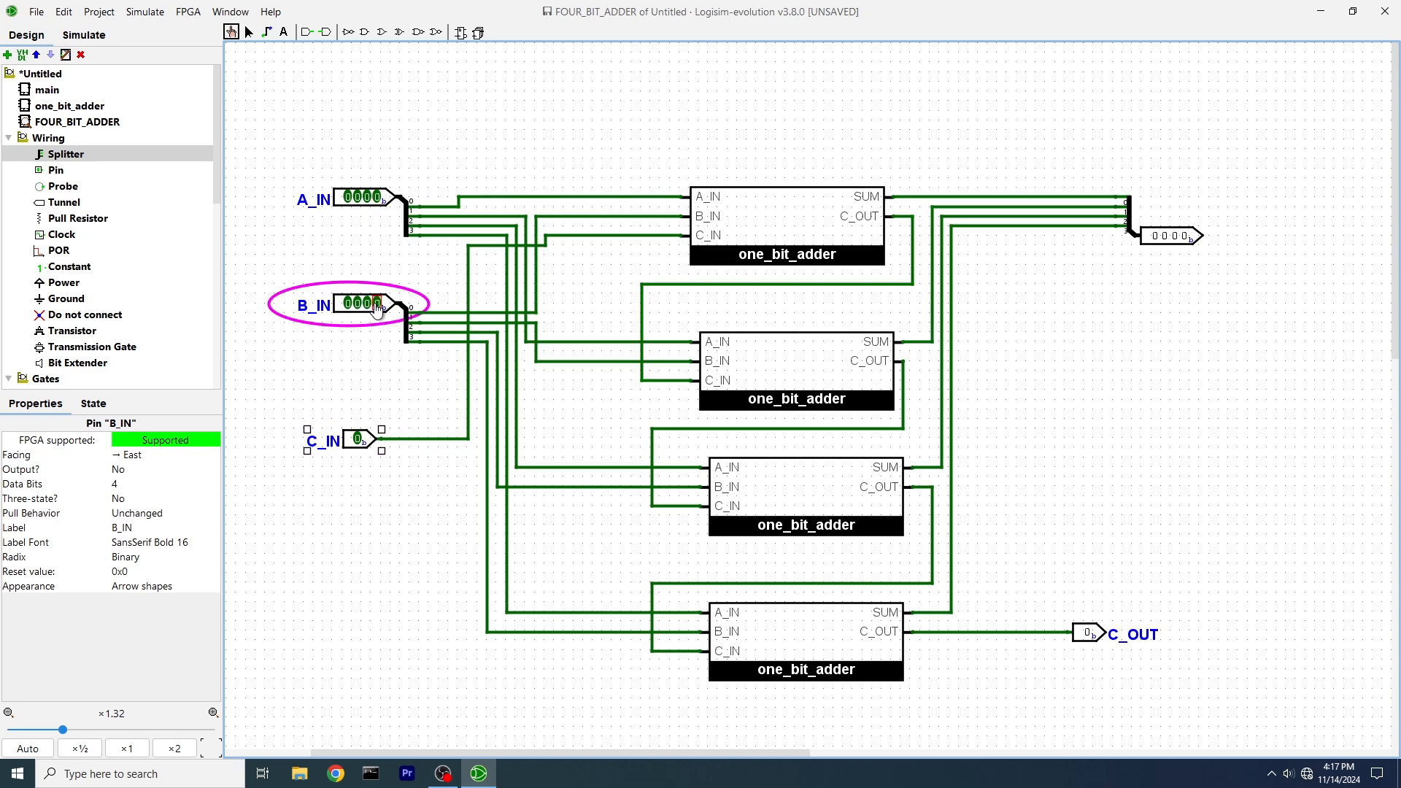
Test 5 + 5 by setting B_IN and A_IN to 0101, and clear both inputs back to 0000.
{"action": "left_click", "coordinate": [358, 303]}
{"action": "left_click", "coordinate": [376, 302]}
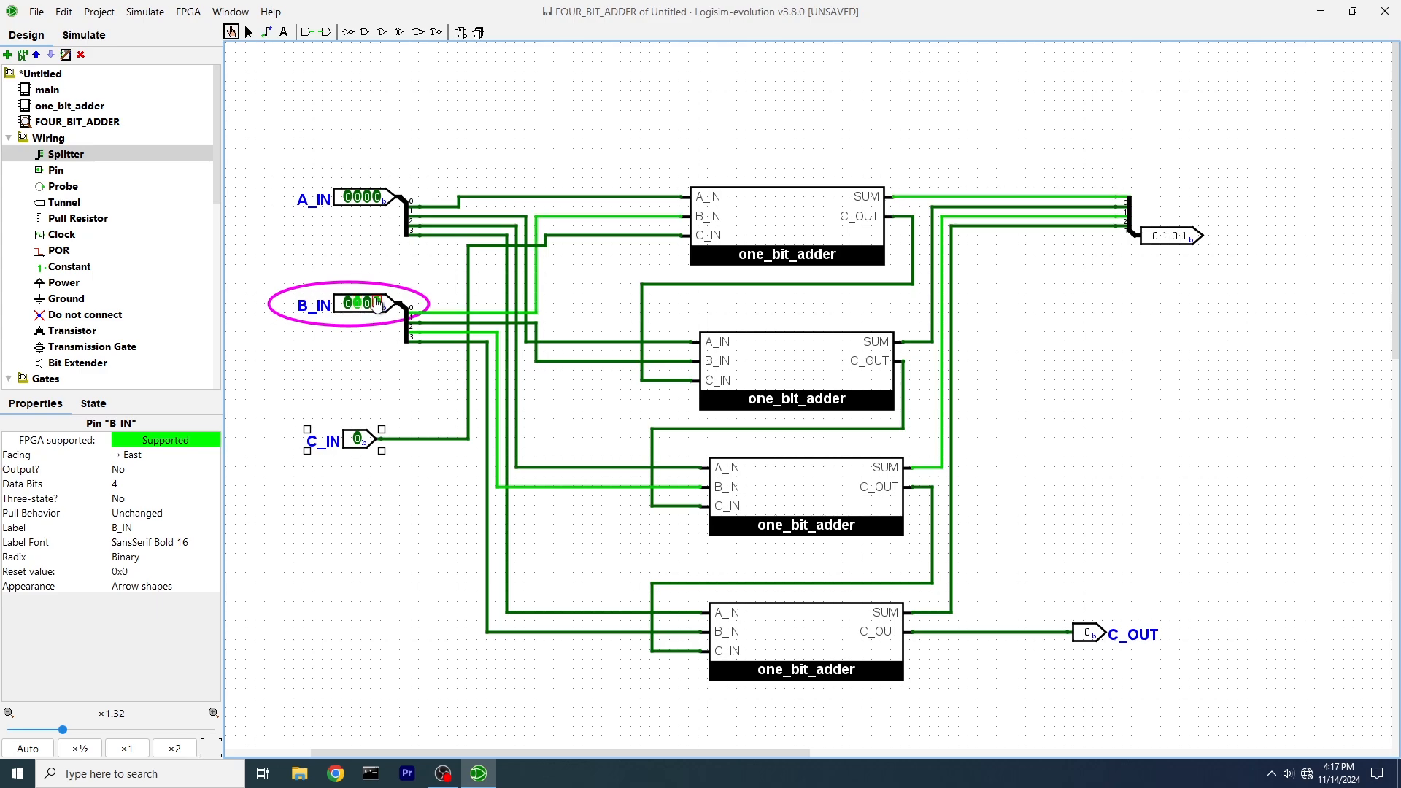
{"action": "left_click", "coordinate": [359, 199]}
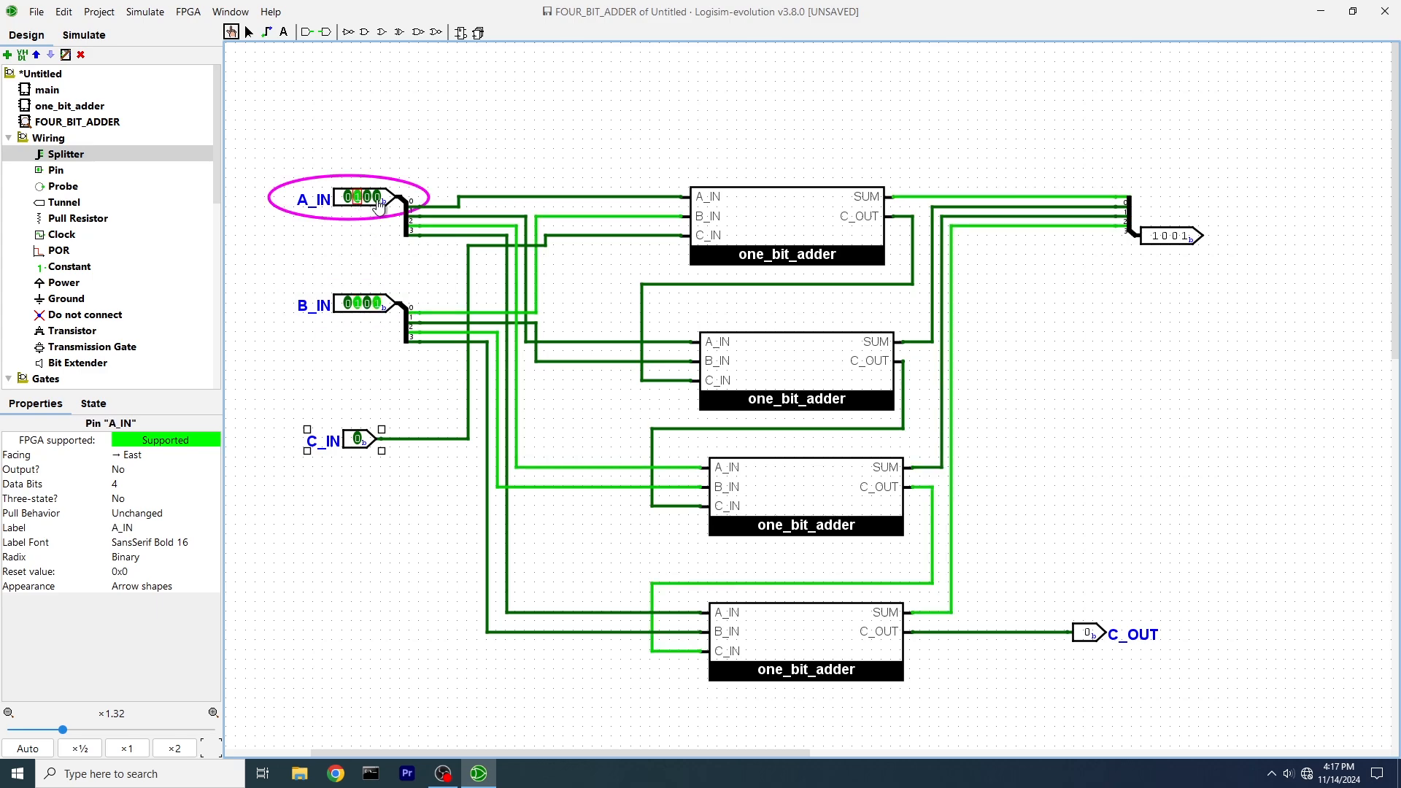
{"action": "left_click", "coordinate": [377, 198]}
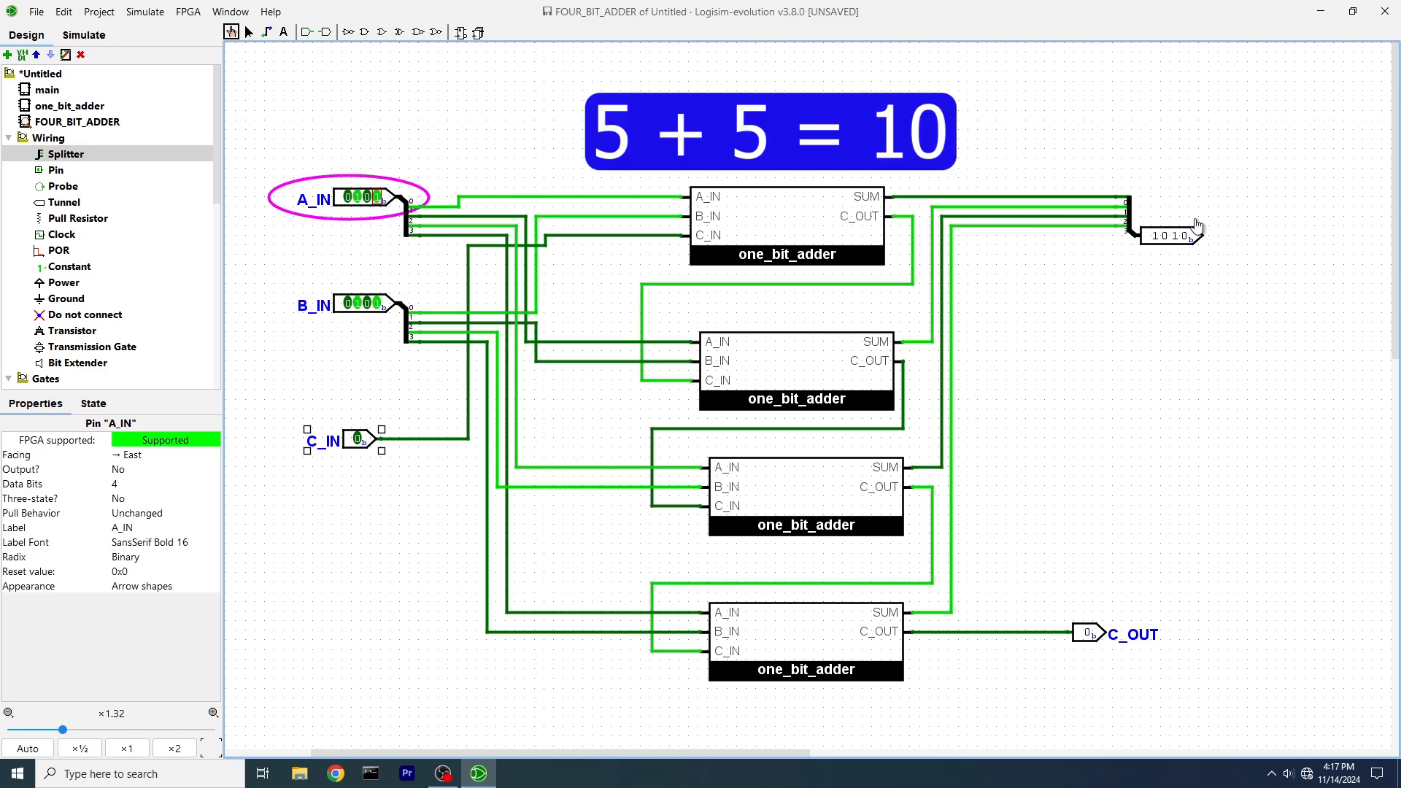
{"action": "left_click", "coordinate": [42, 749]}
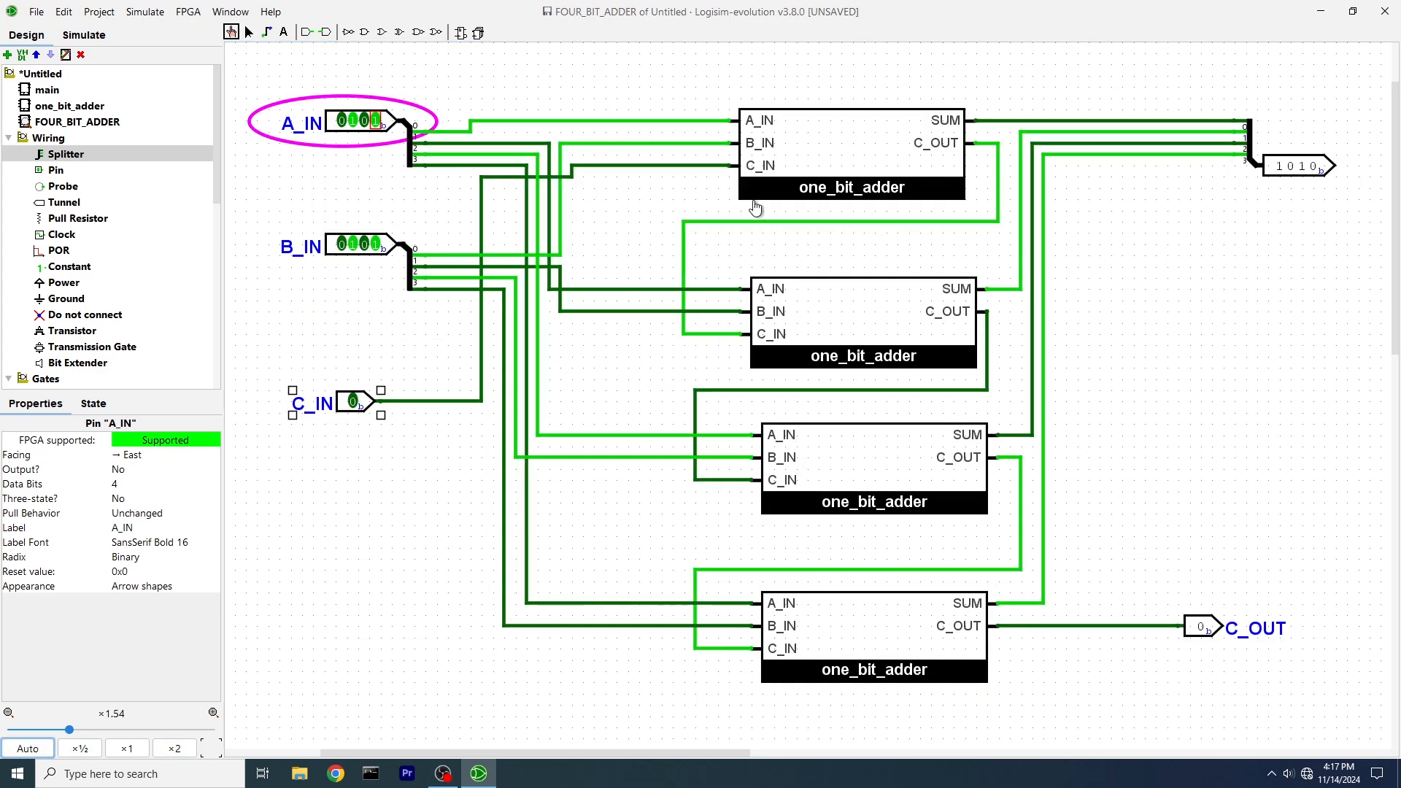
{"action": "left_click", "coordinate": [375, 120]}
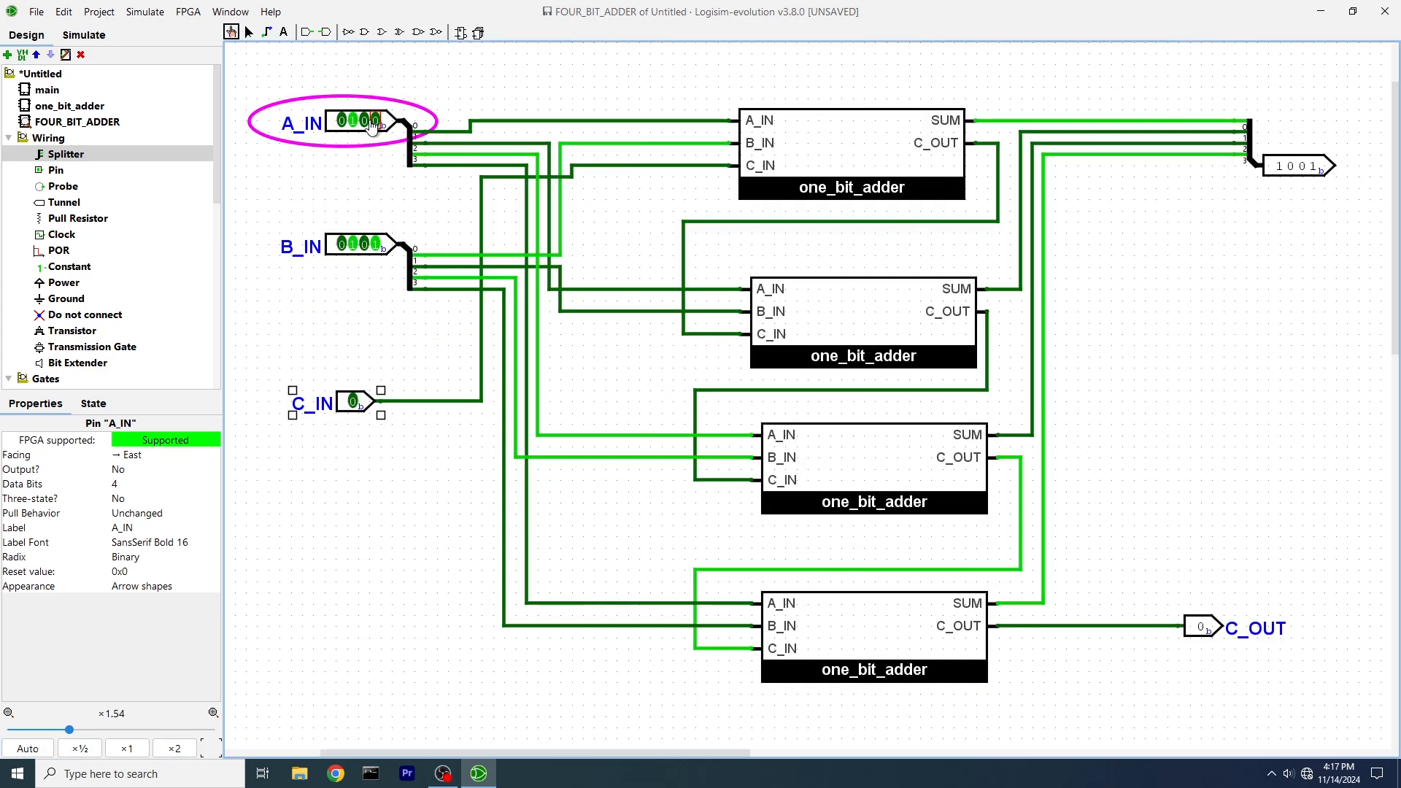
{"action": "left_click", "coordinate": [352, 120]}
{"action": "left_click", "coordinate": [375, 244]}
{"action": "left_click", "coordinate": [352, 244]}
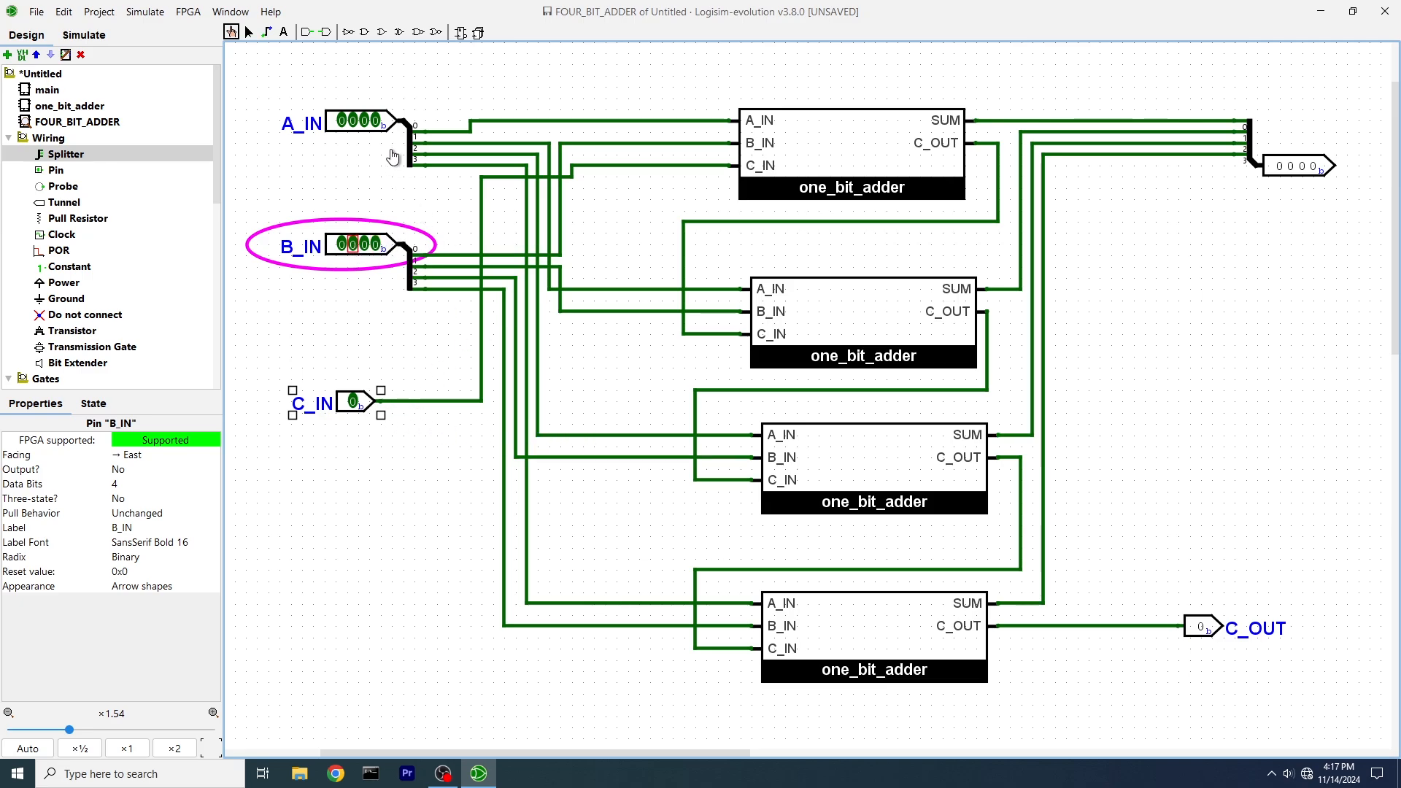
Test the carry-in by setting A_IN to 0001 and C_IN to 1, and toggle C_IN back to 0.
{"action": "left_click", "coordinate": [379, 122]}
{"action": "left_click", "coordinate": [379, 121]}
{"action": "left_click", "coordinate": [354, 402]}
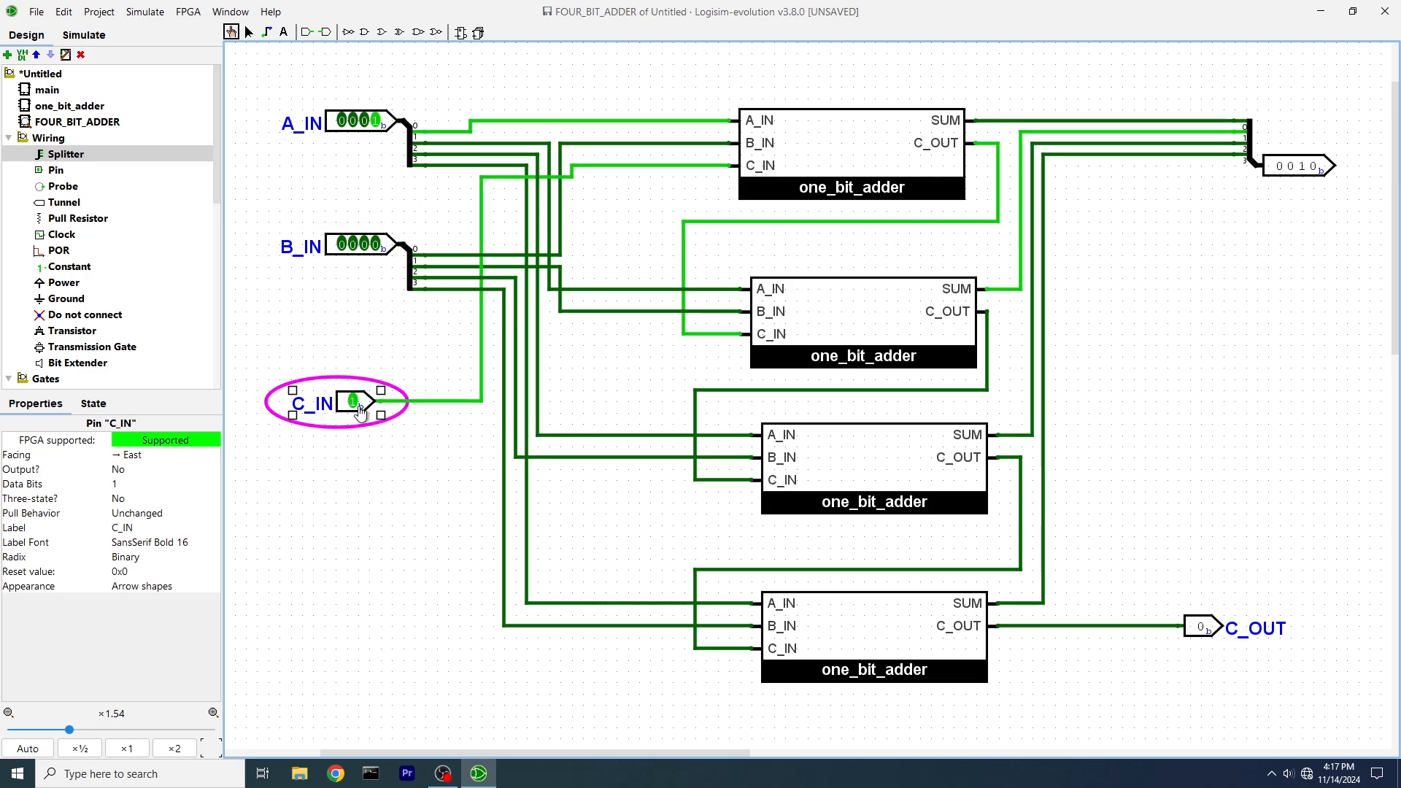
{"action": "left_click", "coordinate": [357, 407]}
{"action": "left_click", "coordinate": [376, 244]}
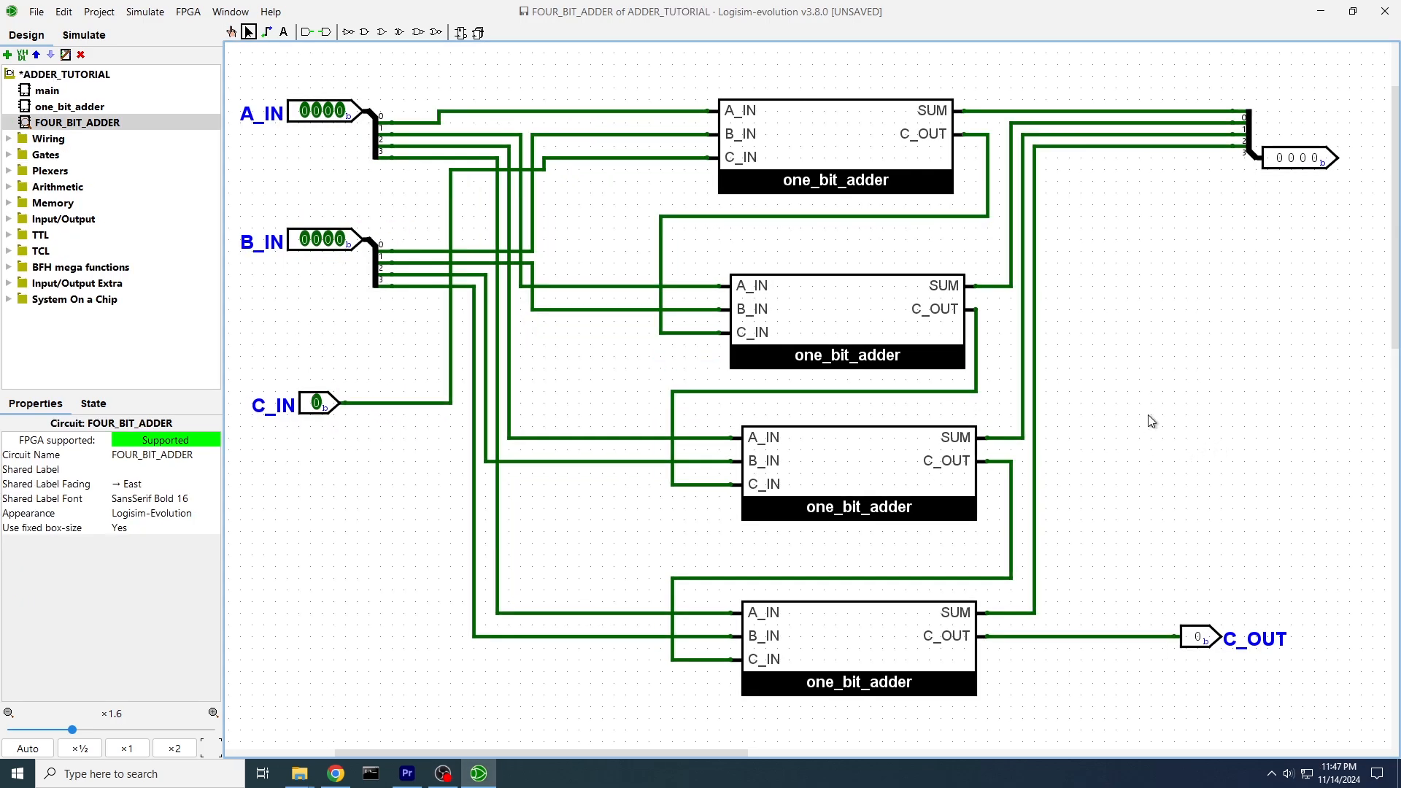
Open the main circuit, place a FOUR_BIT_ADDER subcircuit on its canvas and shift it to the right.
{"action": "double_click", "coordinate": [33, 92]}
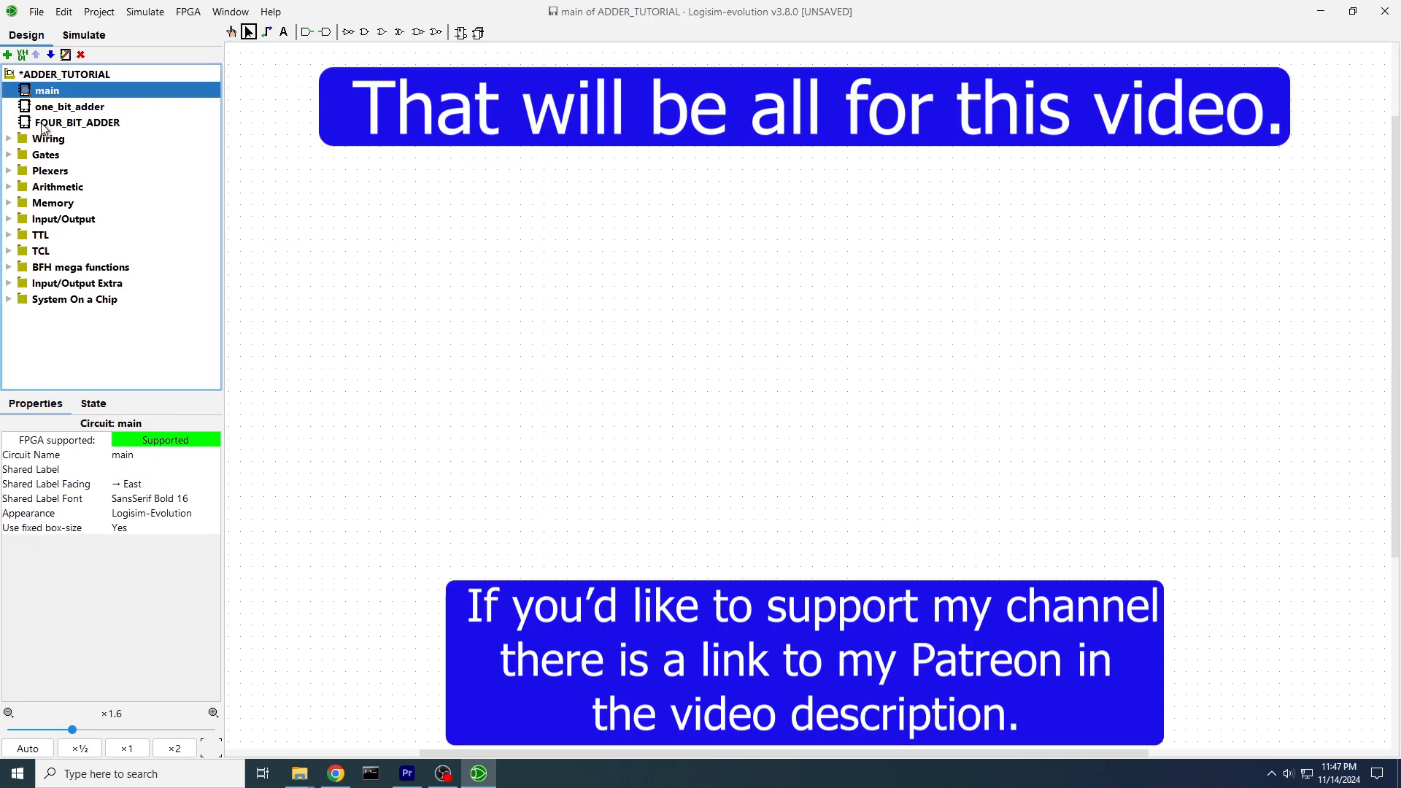
{"action": "left_click", "coordinate": [65, 122]}
{"action": "left_click", "coordinate": [926, 302]}
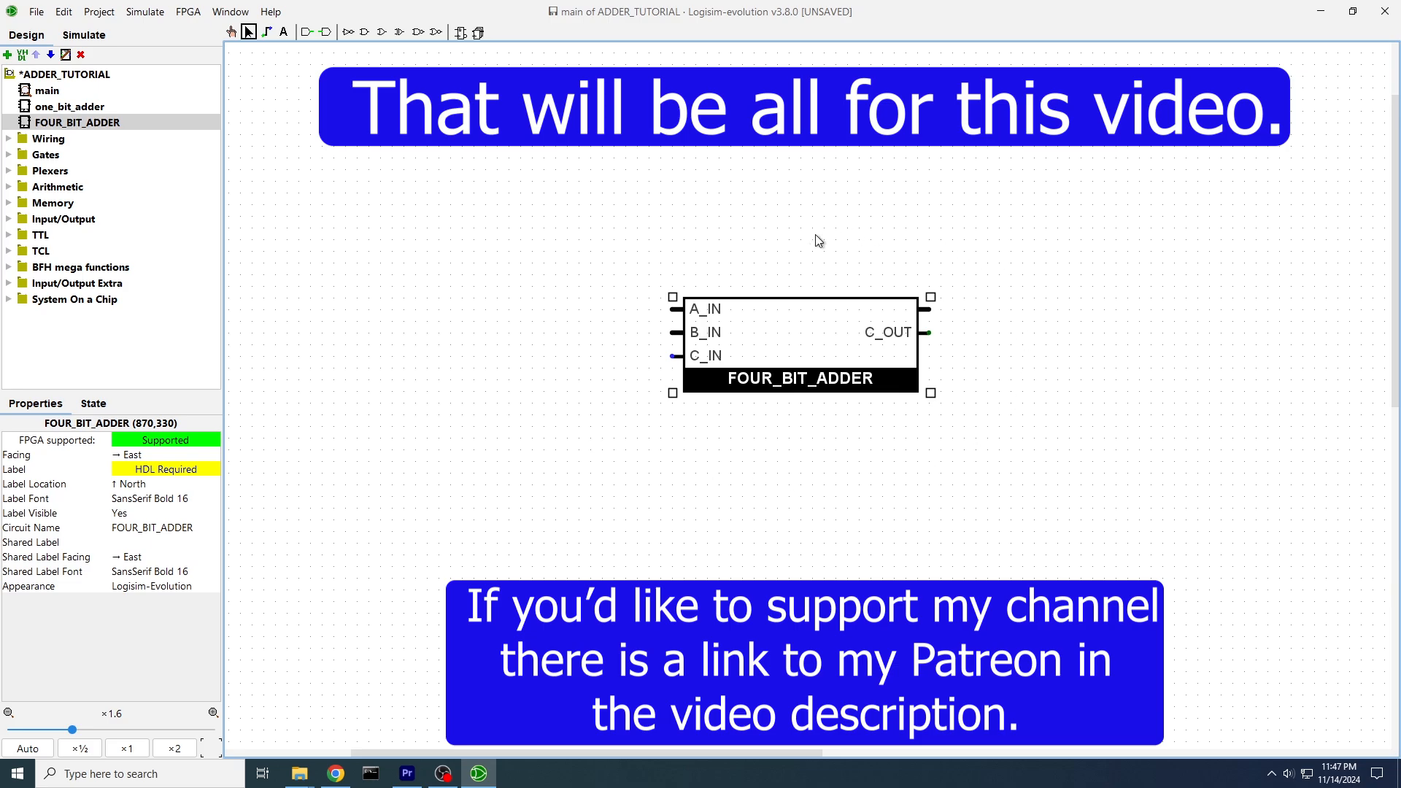
{"action": "left_click_drag", "start_coordinate": [785, 353], "coordinate": [902, 342]}
Place a one_bit_adder subcircuit in the main circuit and move the FOUR_BIT_ADDER up beside it.
{"action": "left_click", "coordinate": [70, 106]}
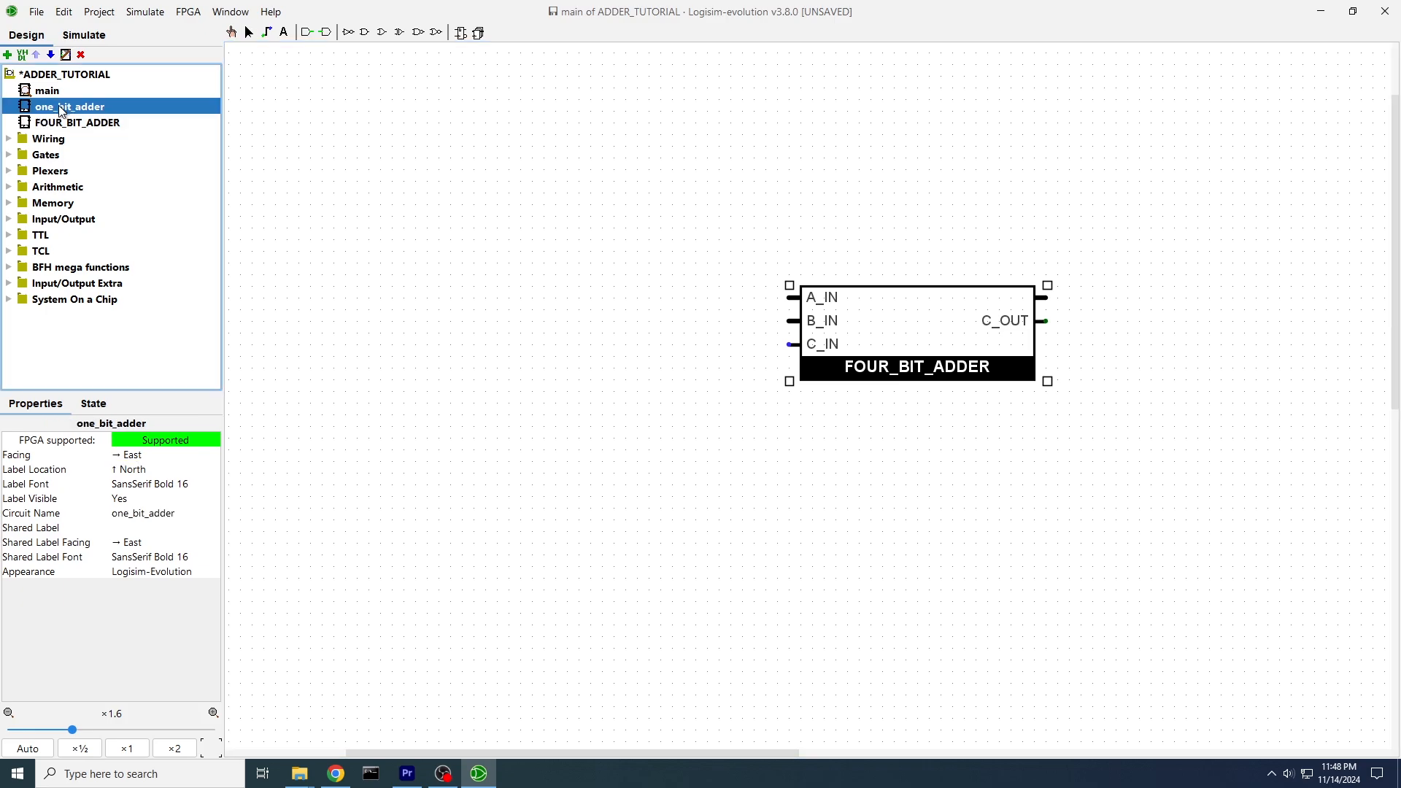
{"action": "left_click", "coordinate": [589, 157]}
{"action": "left_click_drag", "start_coordinate": [930, 287], "coordinate": [899, 232]}
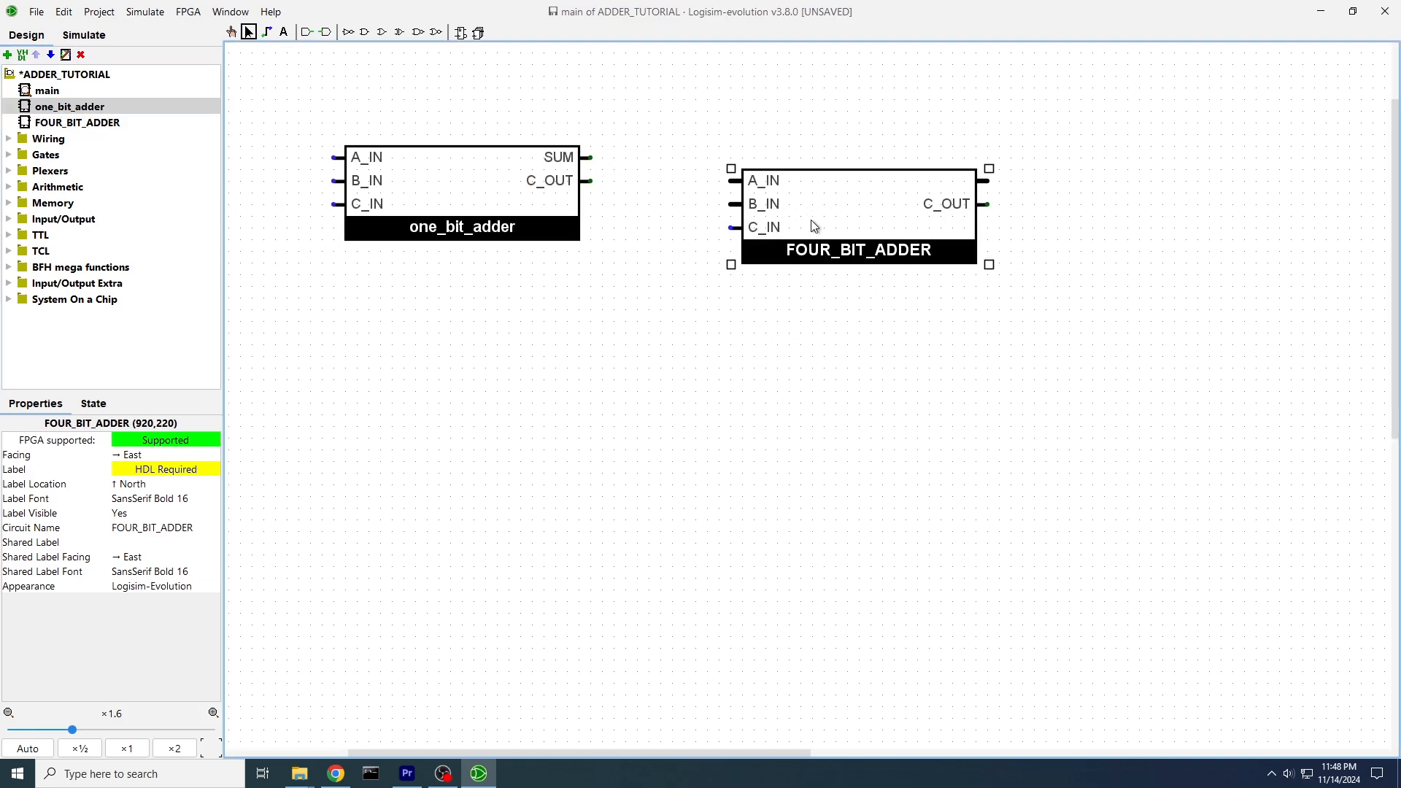
Delete the one_bit_adder subcircuit from the main circuit.
{"action": "right_click", "coordinate": [465, 200]}
{"action": "left_click", "coordinate": [703, 315]}
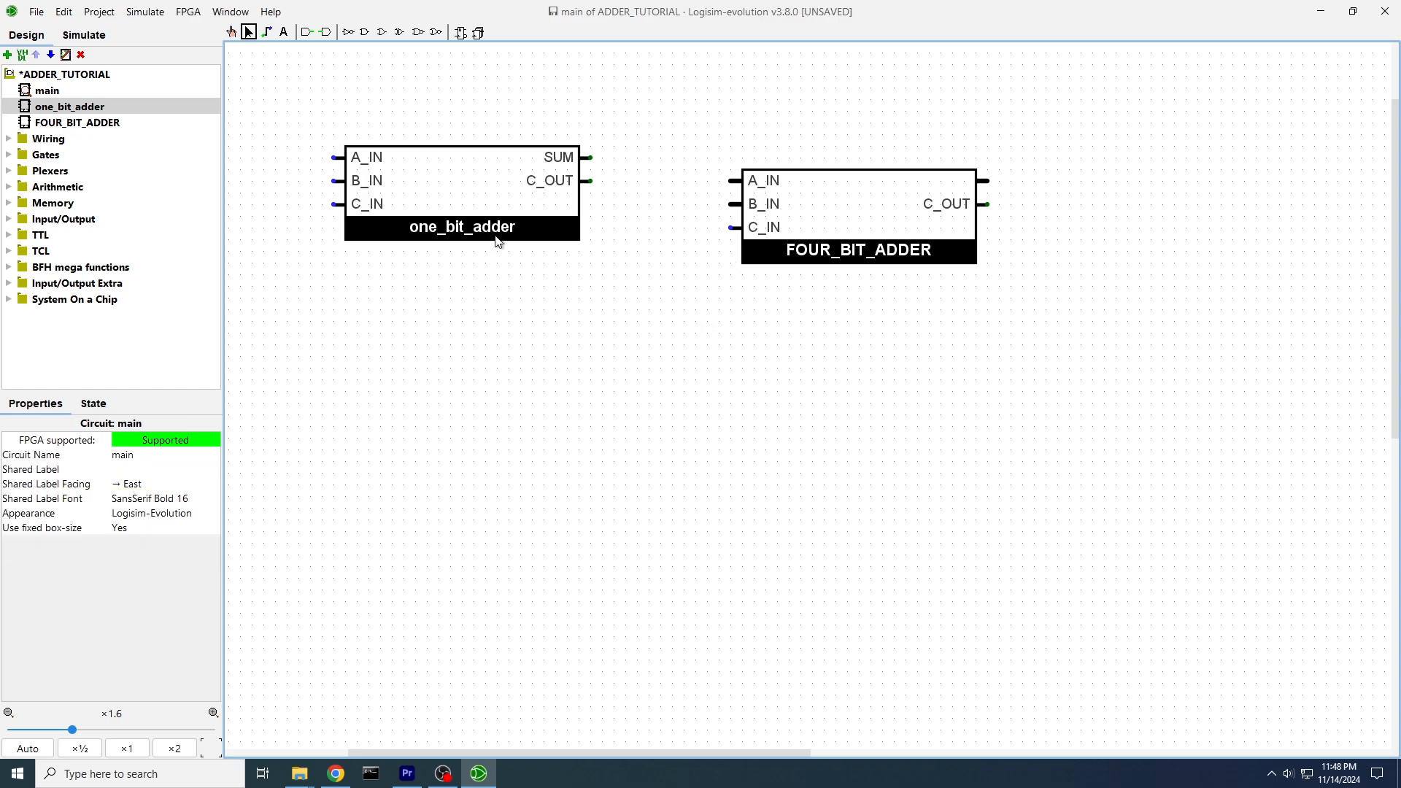
{"action": "right_click", "coordinate": [441, 216]}
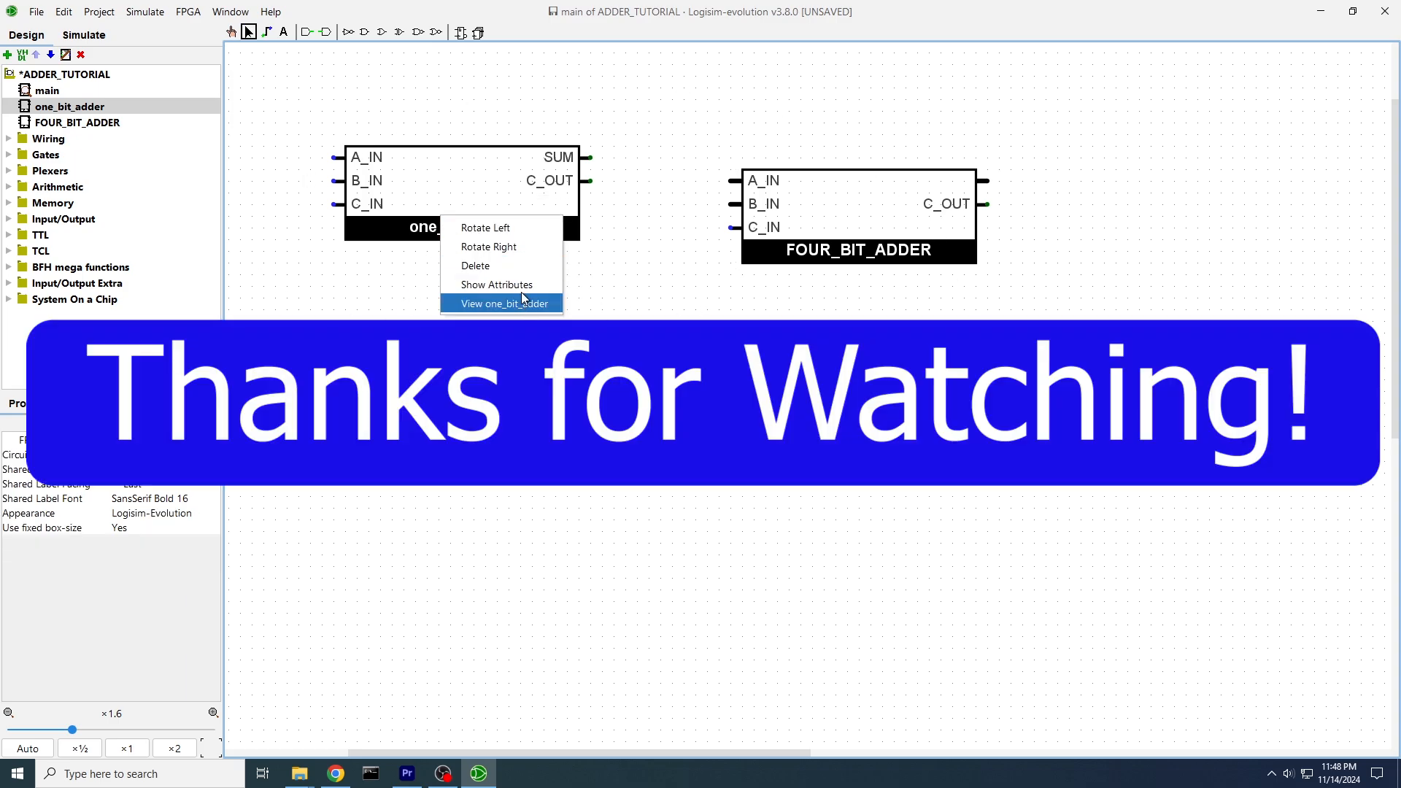
{"action": "left_click", "coordinate": [514, 268]}
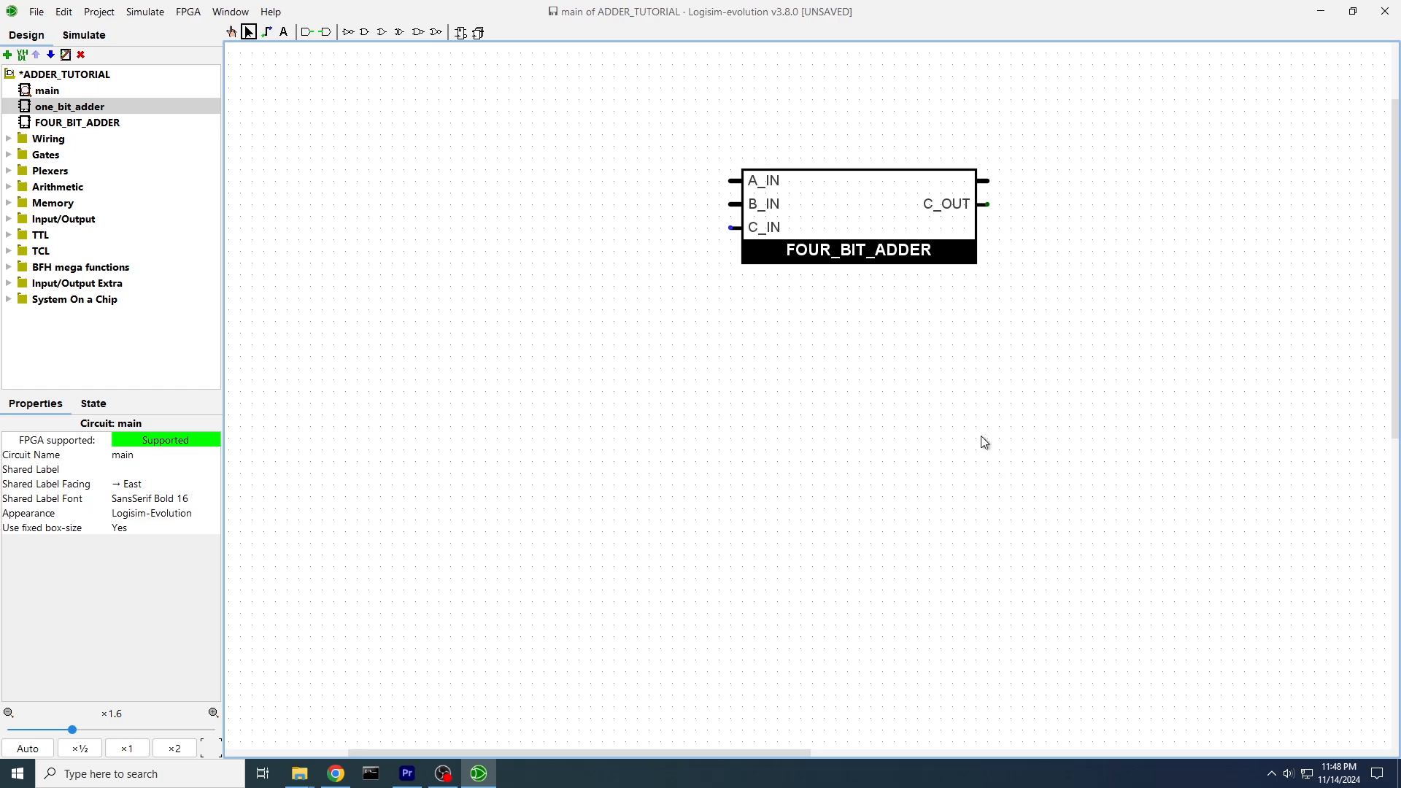
{"action": "left_click", "coordinate": [443, 773]}
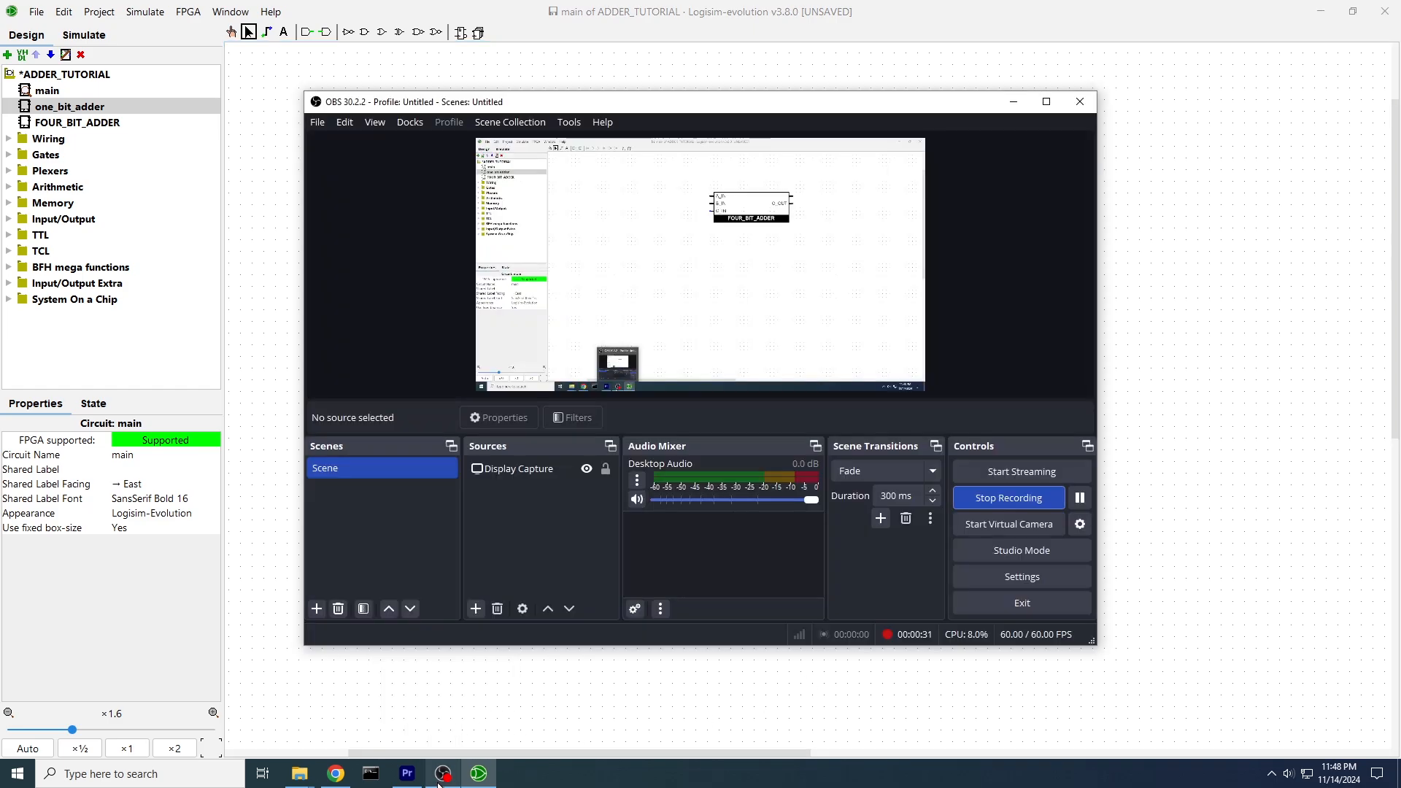